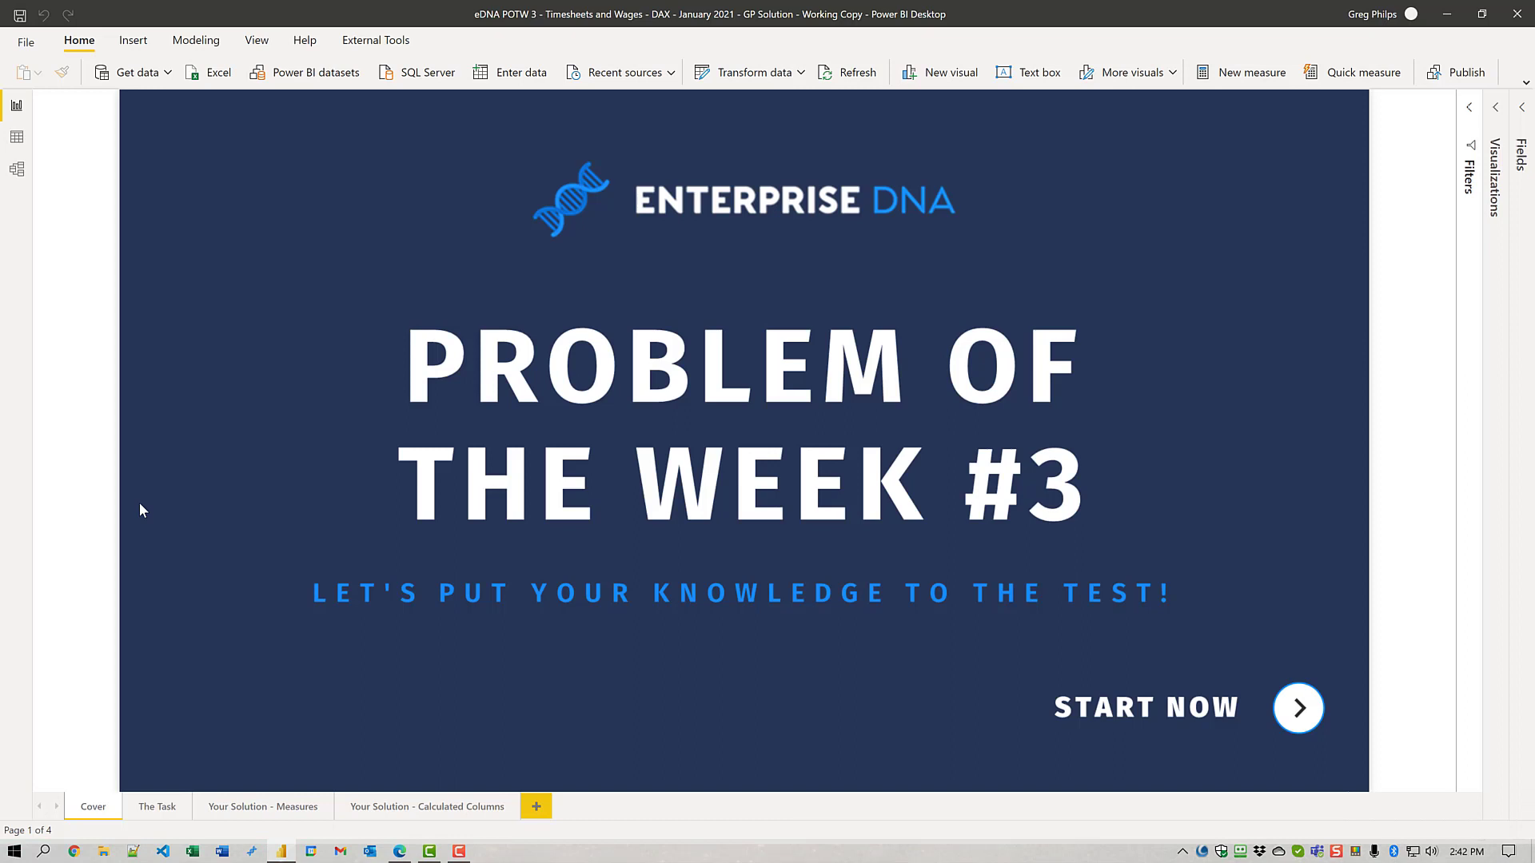
Switch from Power BI Desktop to the Enterprise DNA Forum in Edge.
key(alt+Tab)
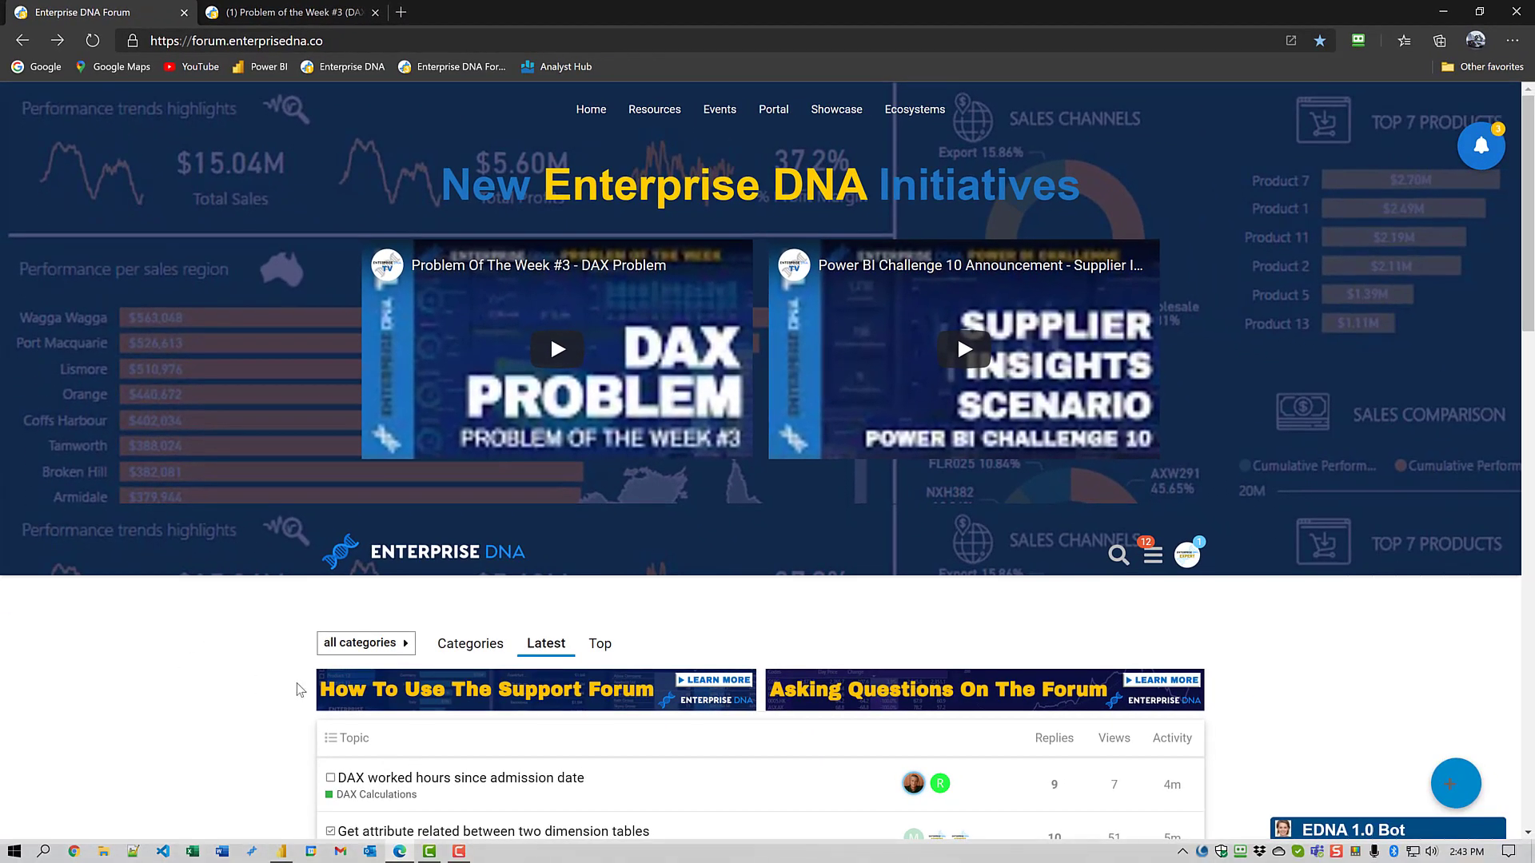
Open the Problem of the Week #3 Timesheet and Wages topic from the Problem Of The Week category.
click(401, 642)
scroll(333, 605, down, 2)
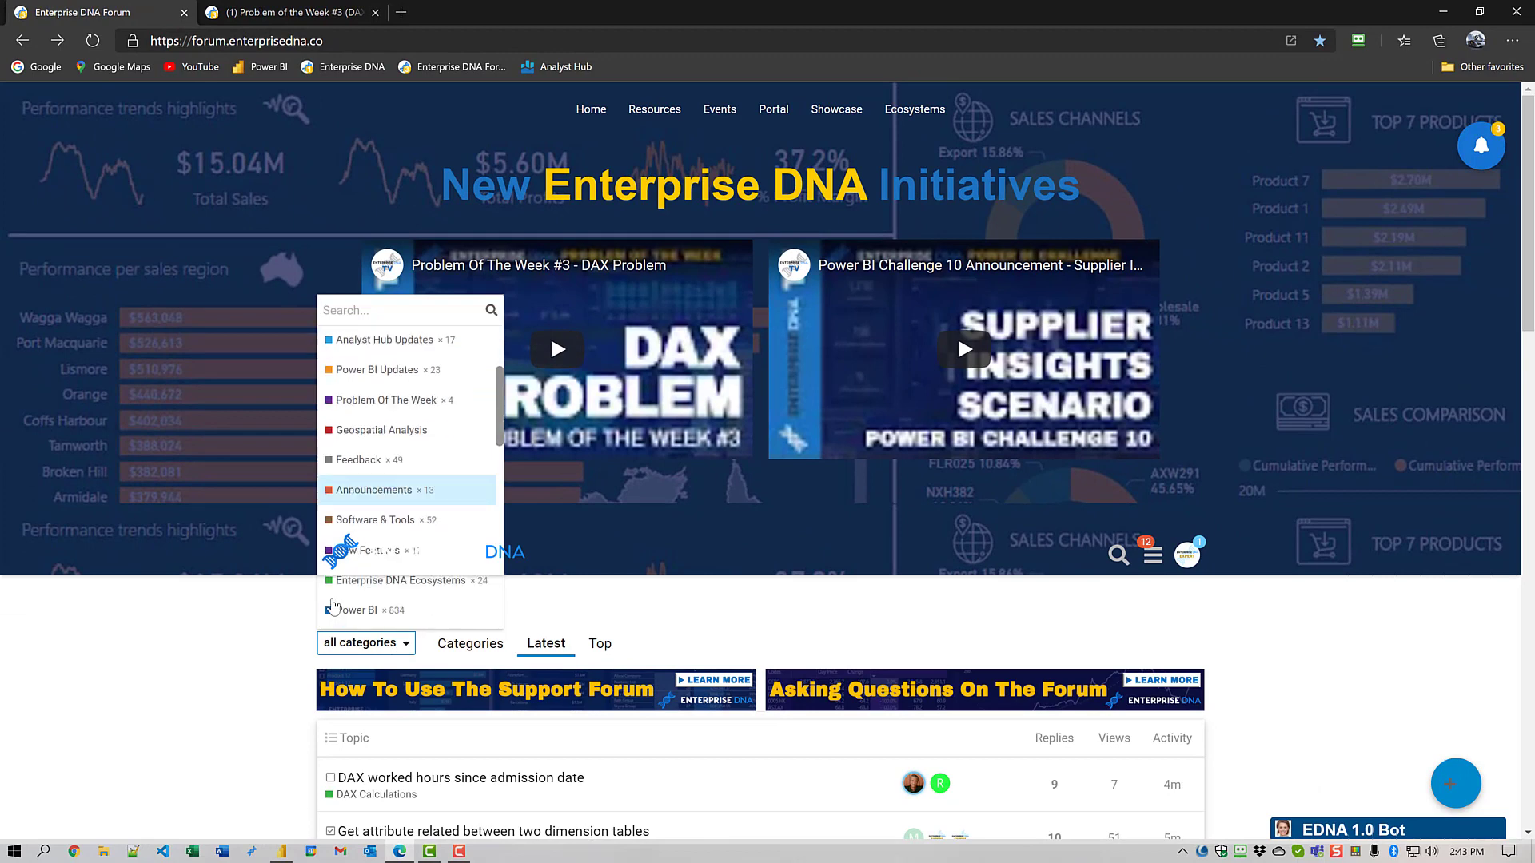
scroll(332, 605, down, 2)
scroll(427, 441, up, 3)
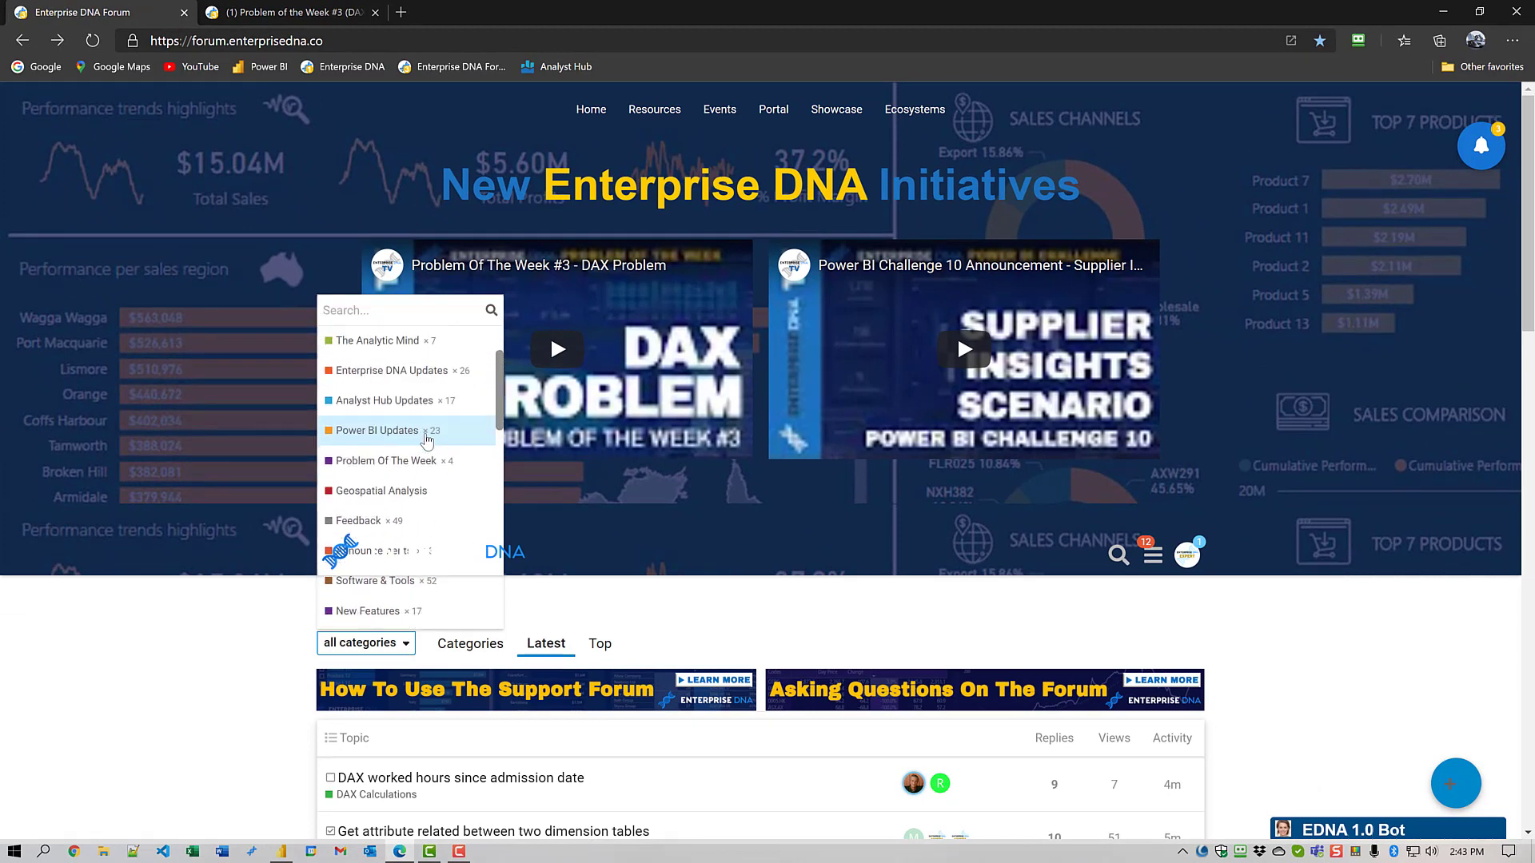
click(422, 461)
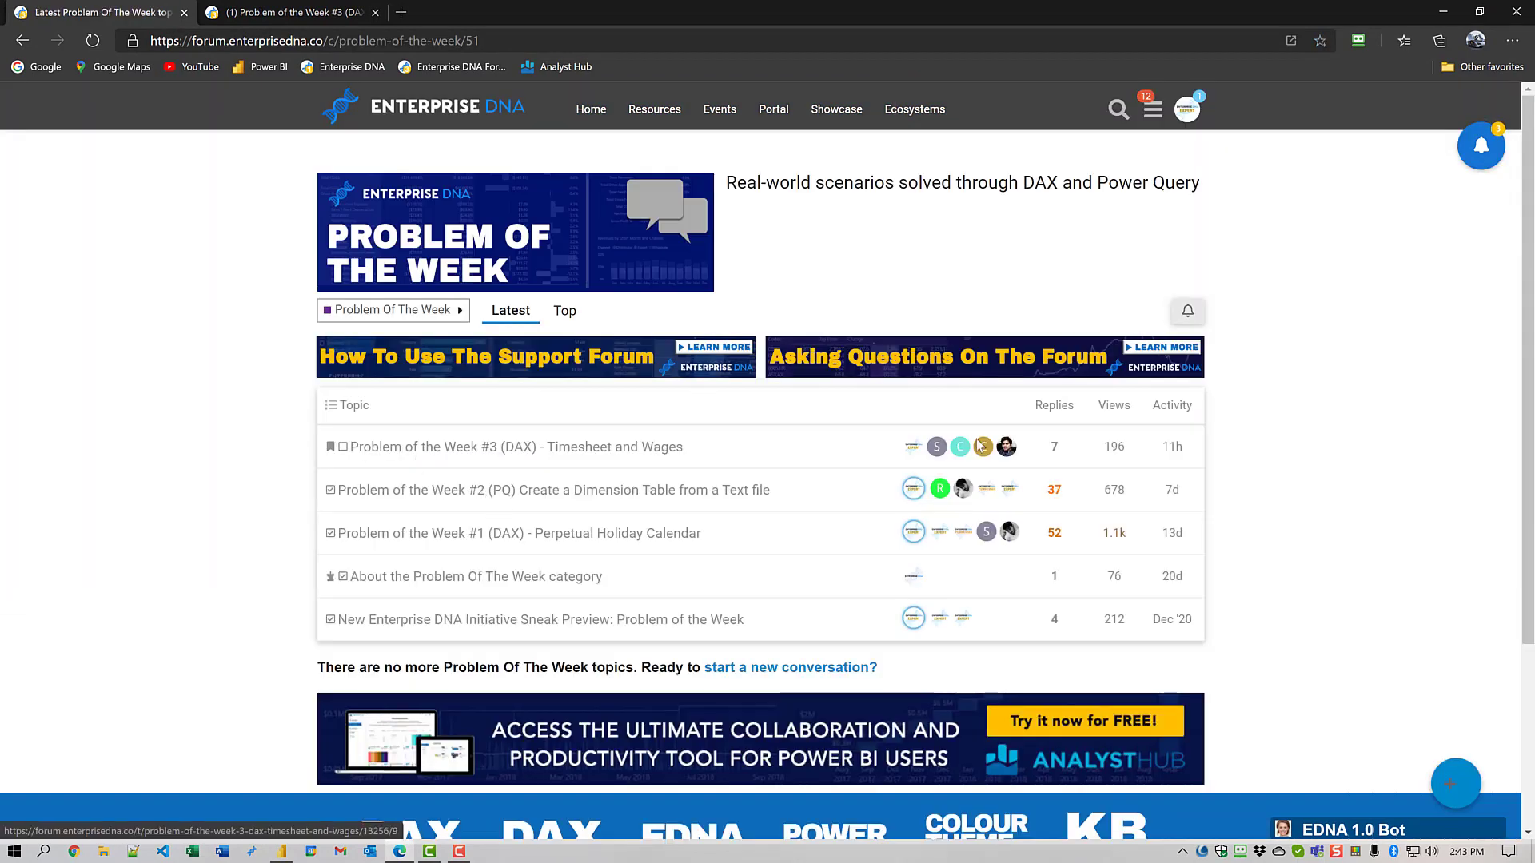
click(649, 447)
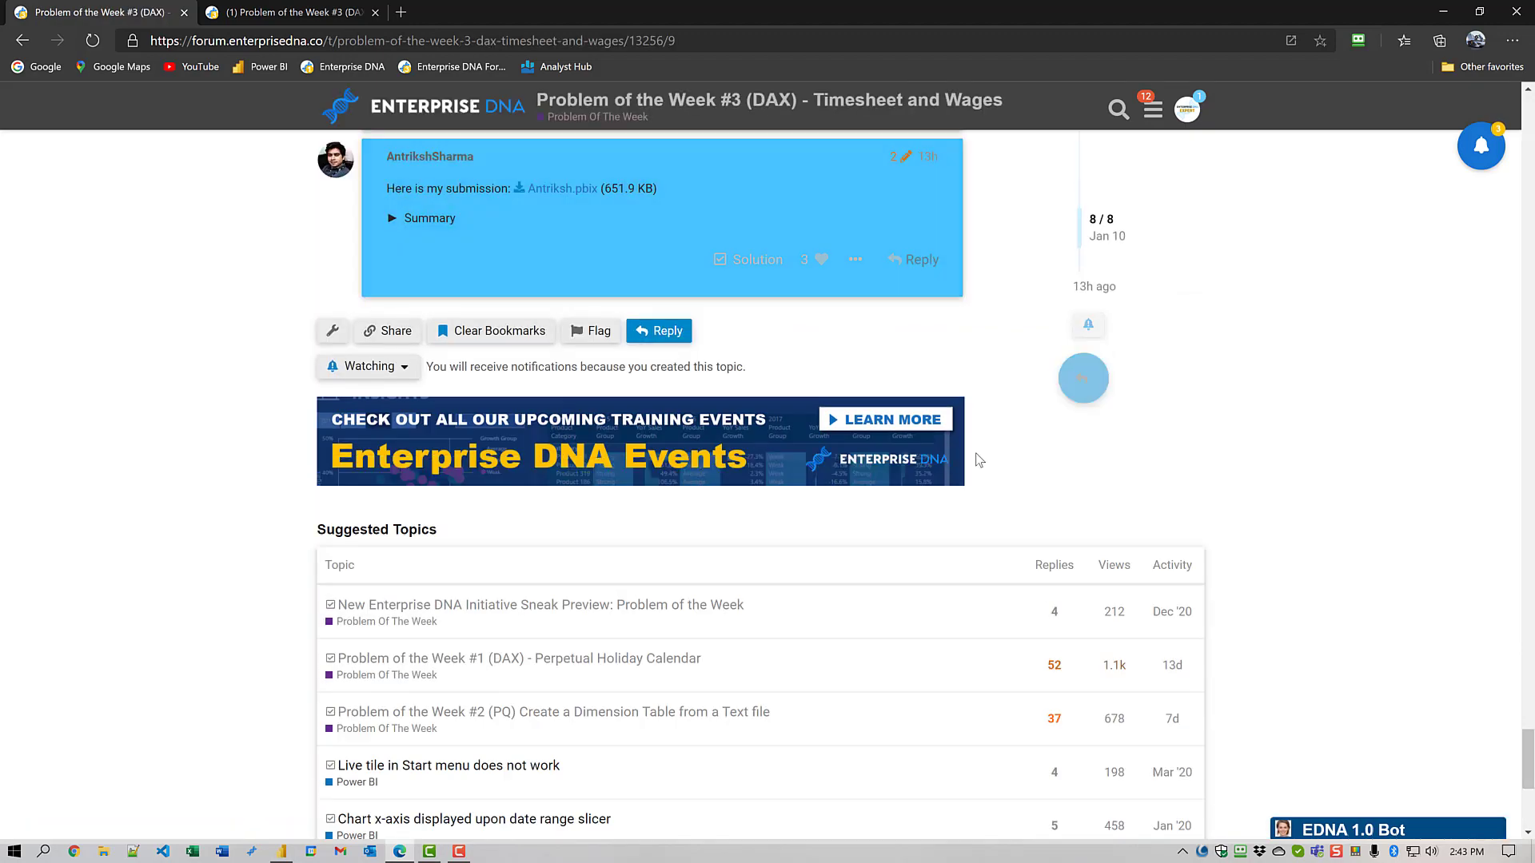
scroll(1037, 466, up, 10)
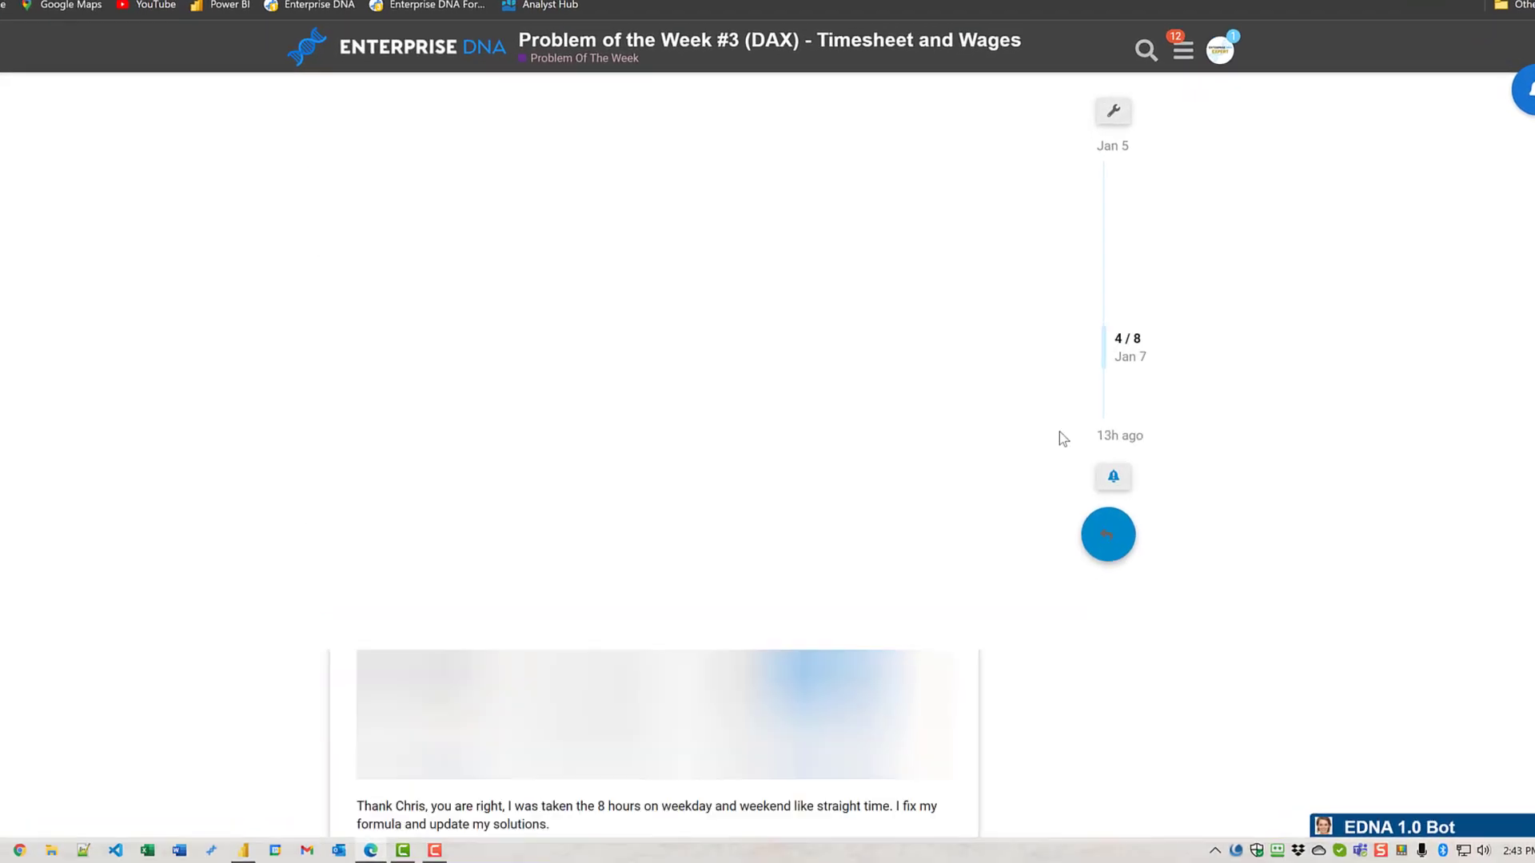
scroll(1060, 437, up, 10)
scroll(1071, 443, down, 1)
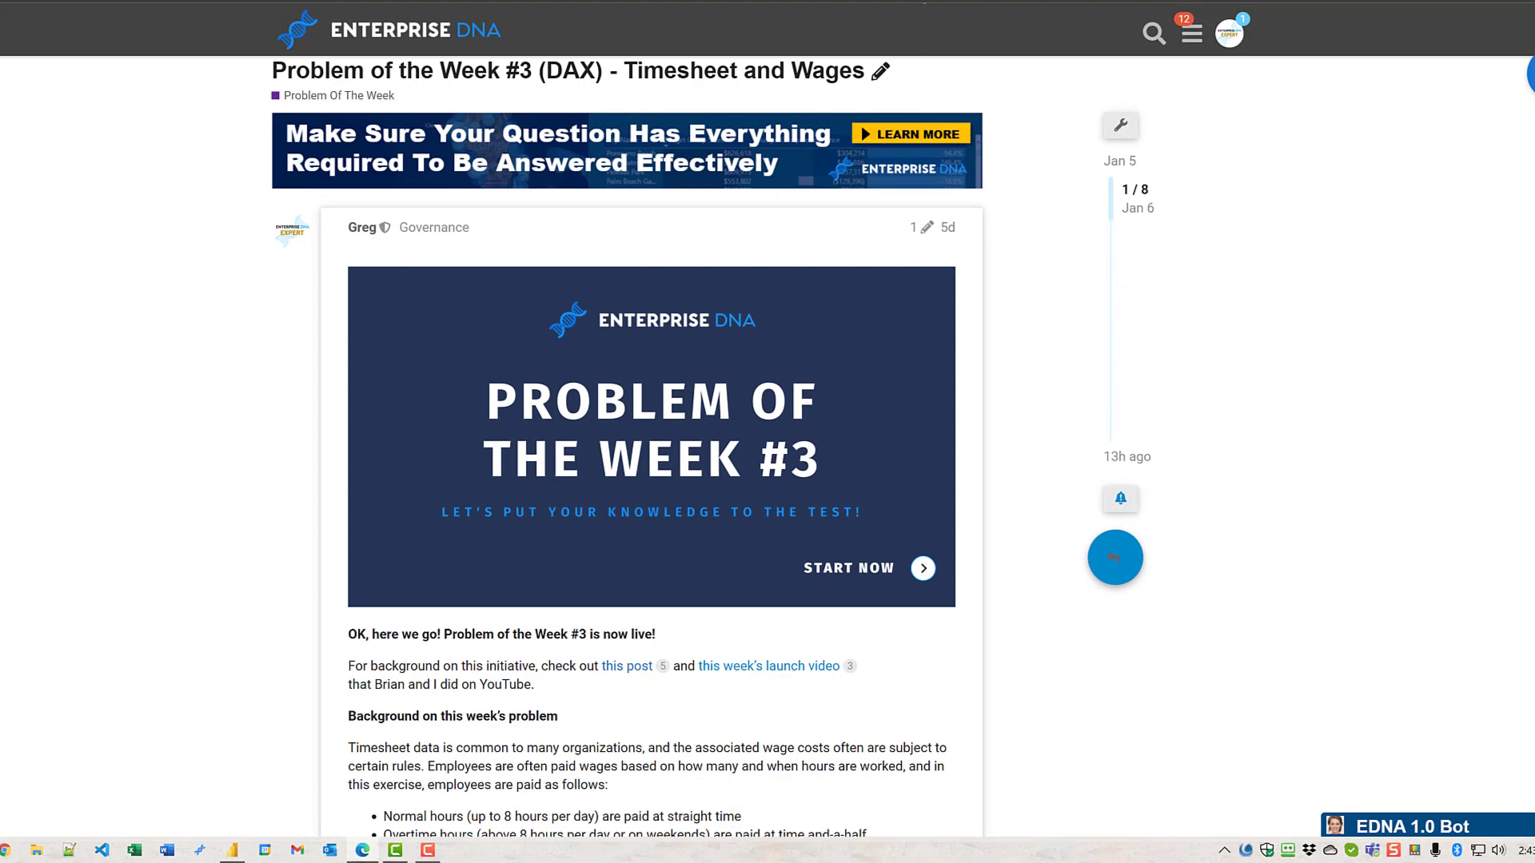
scroll(4, 445, down, 5)
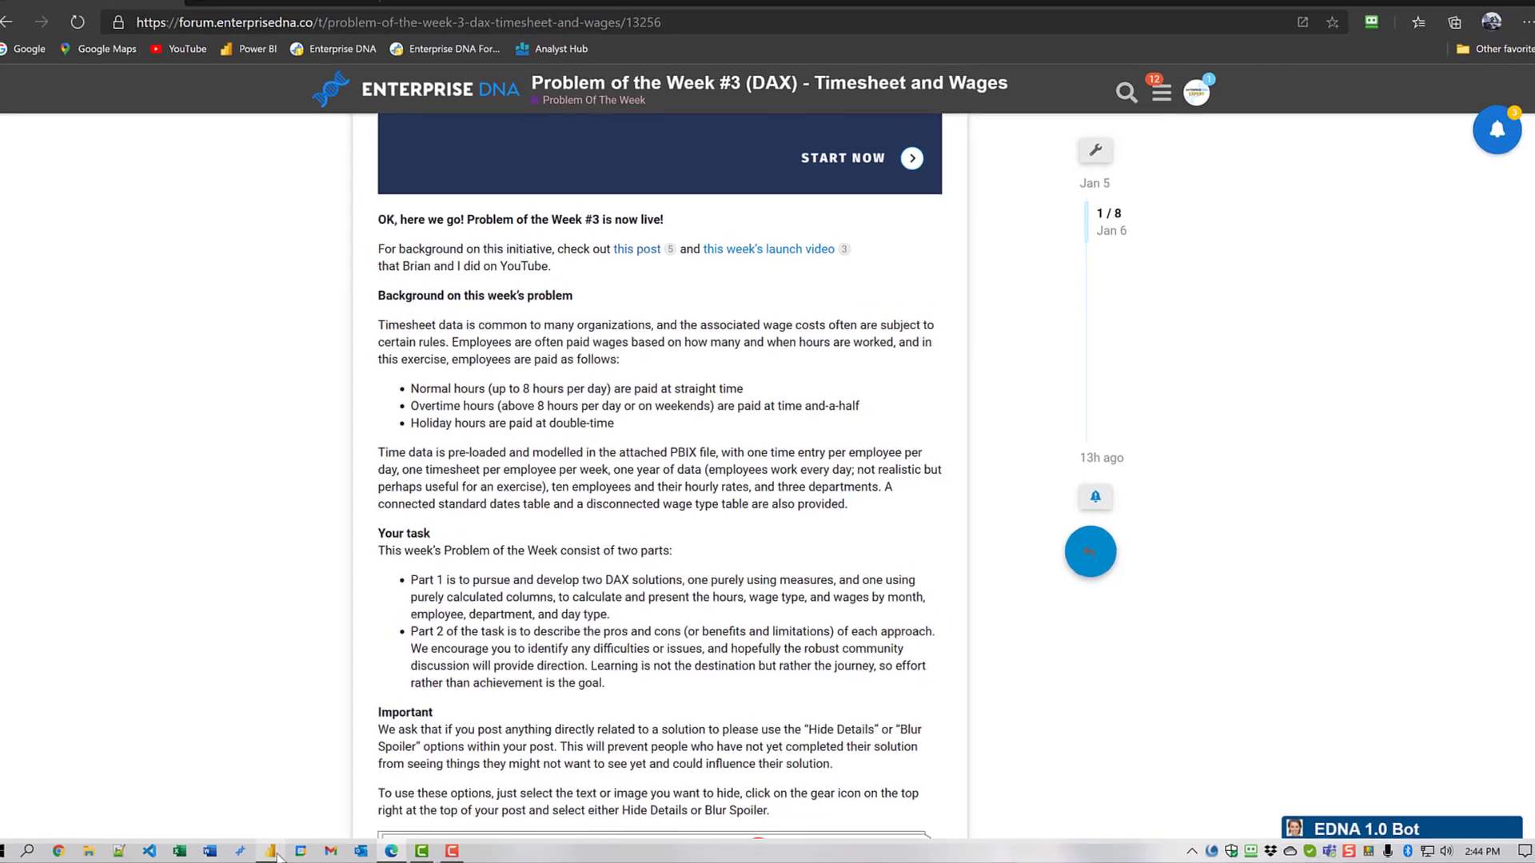
Return to the Your Solution - Calculated Columns page, browse themes, then view the Time table's data.
click(272, 852)
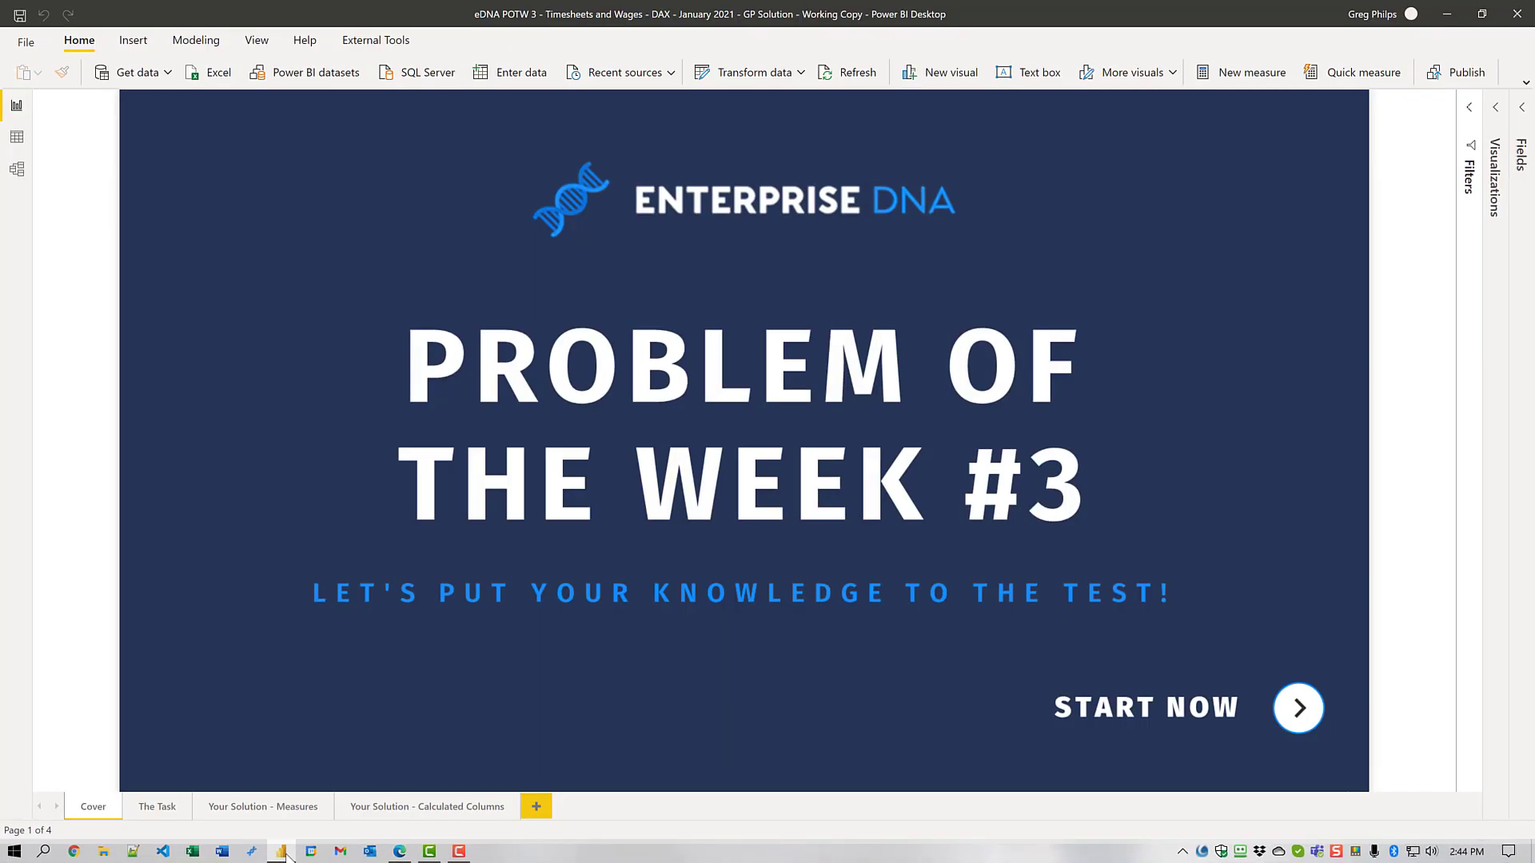
click(423, 807)
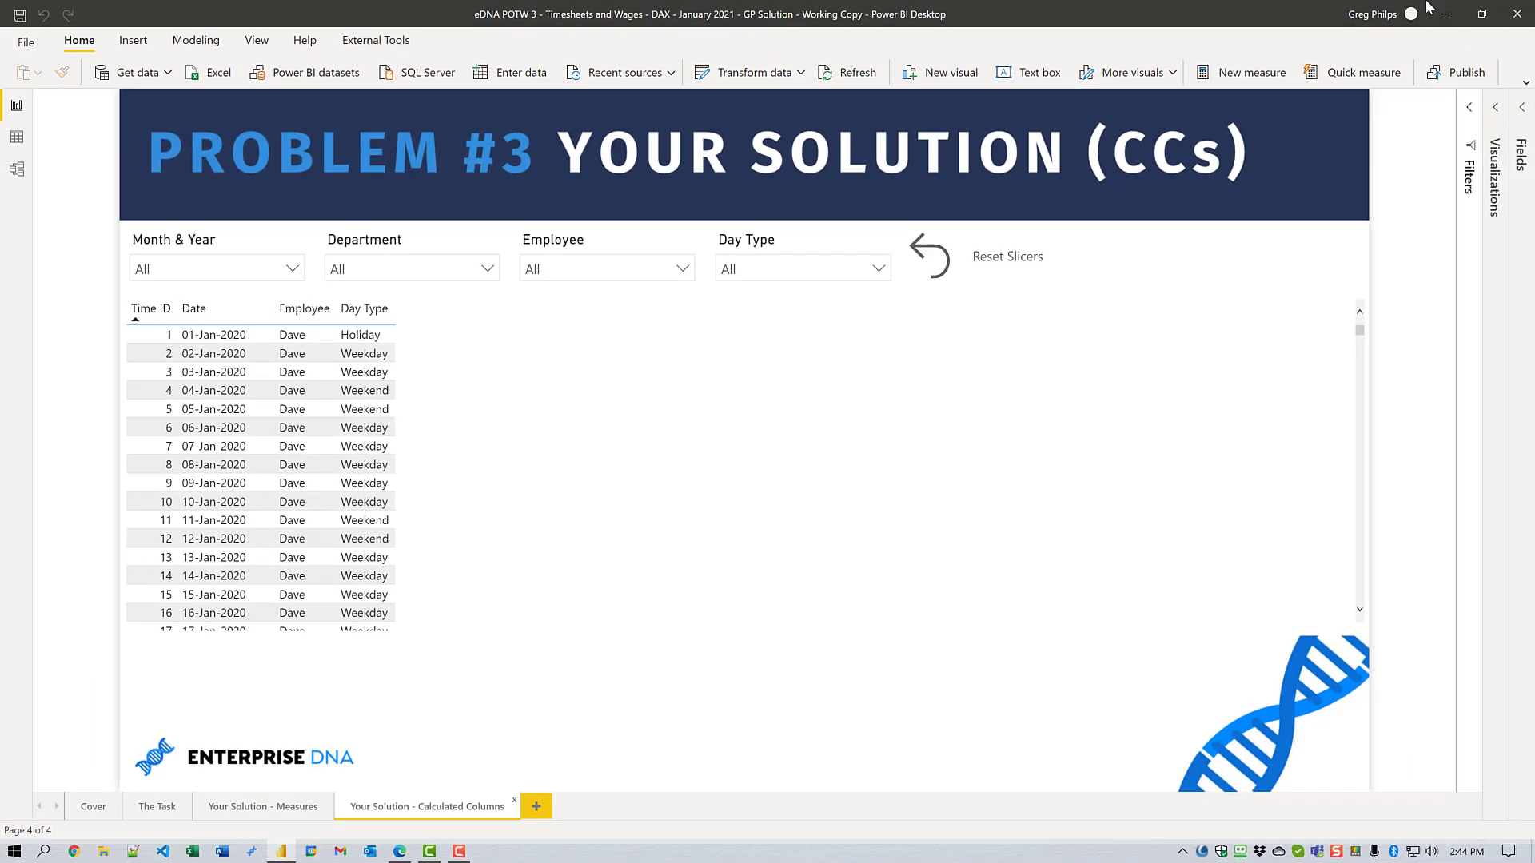
click(1525, 82)
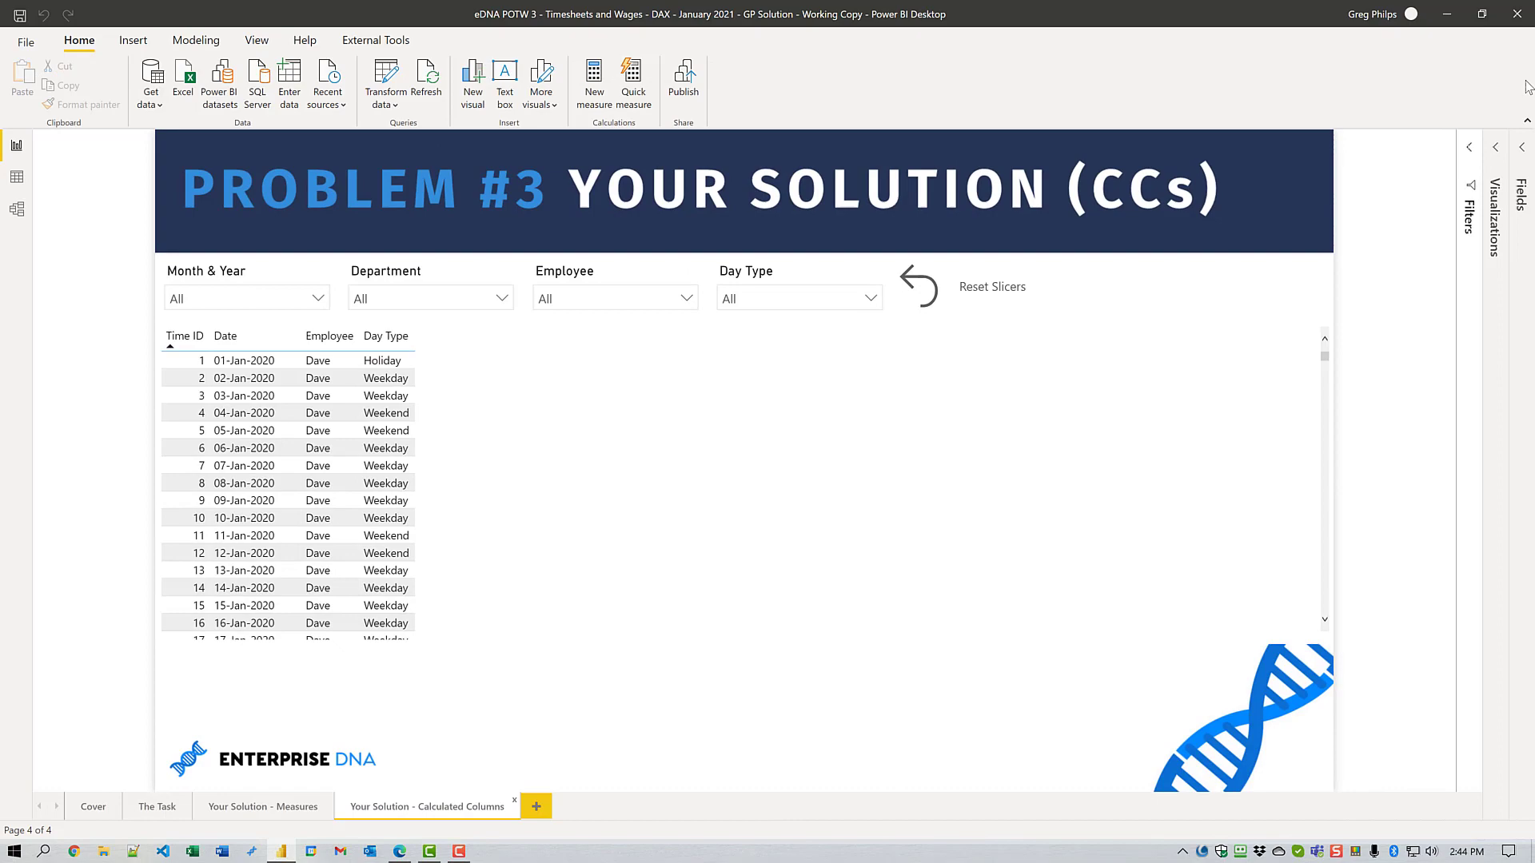
click(255, 45)
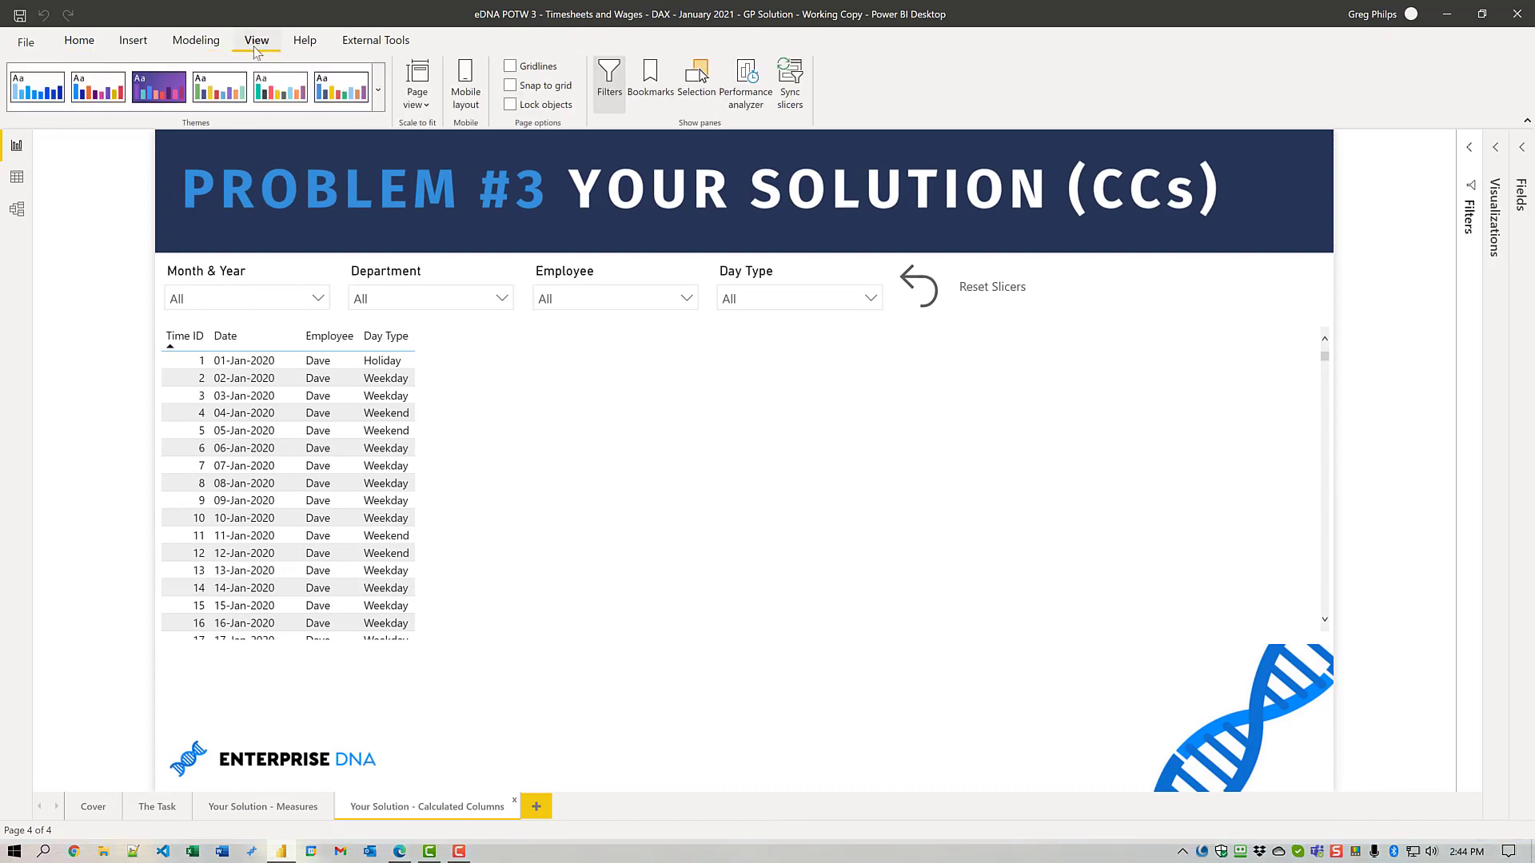
click(378, 89)
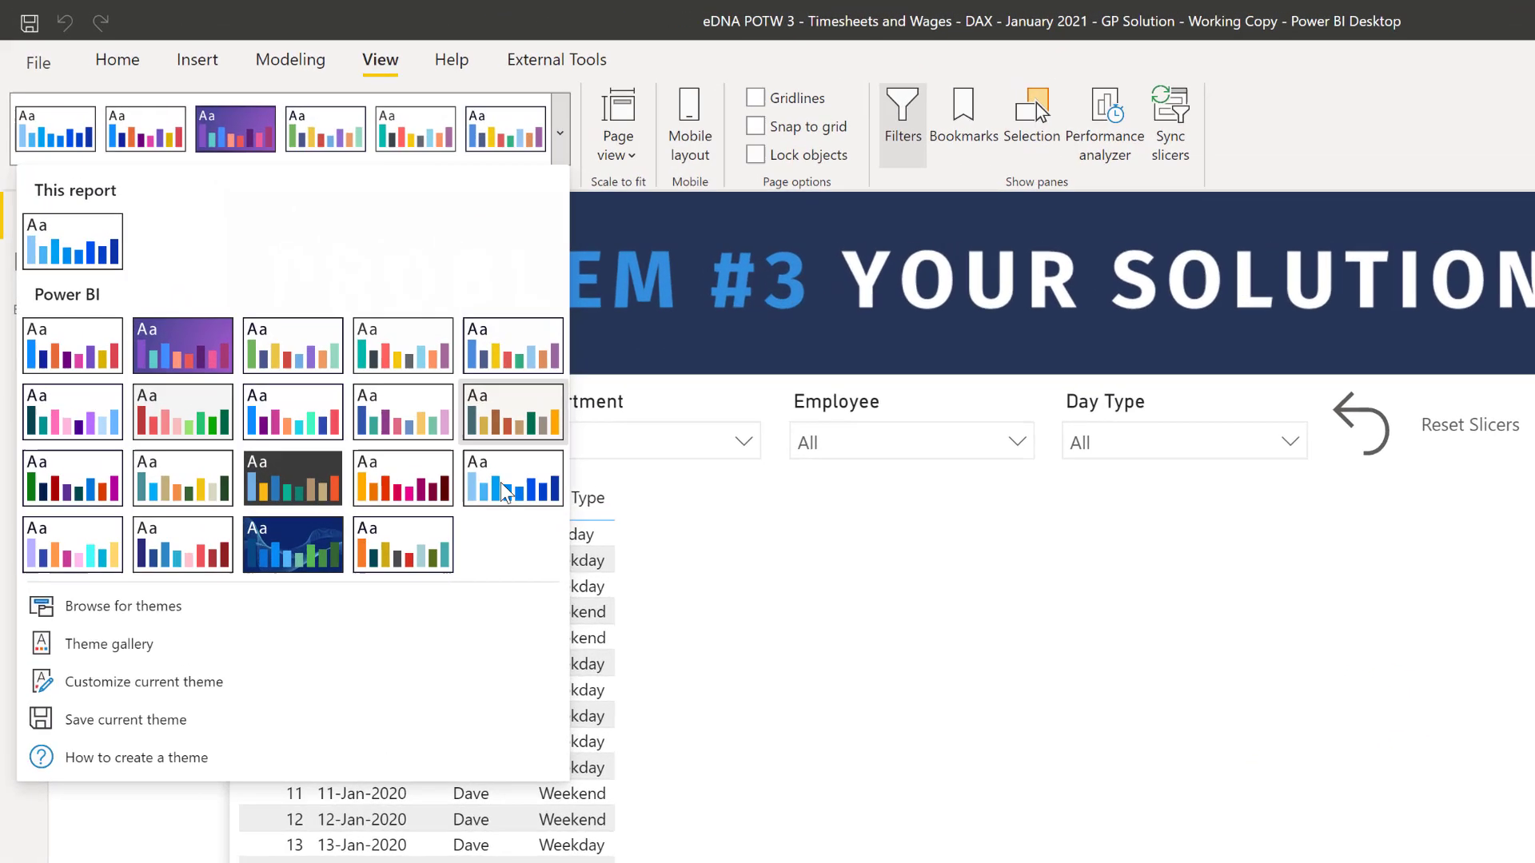
click(1227, 525)
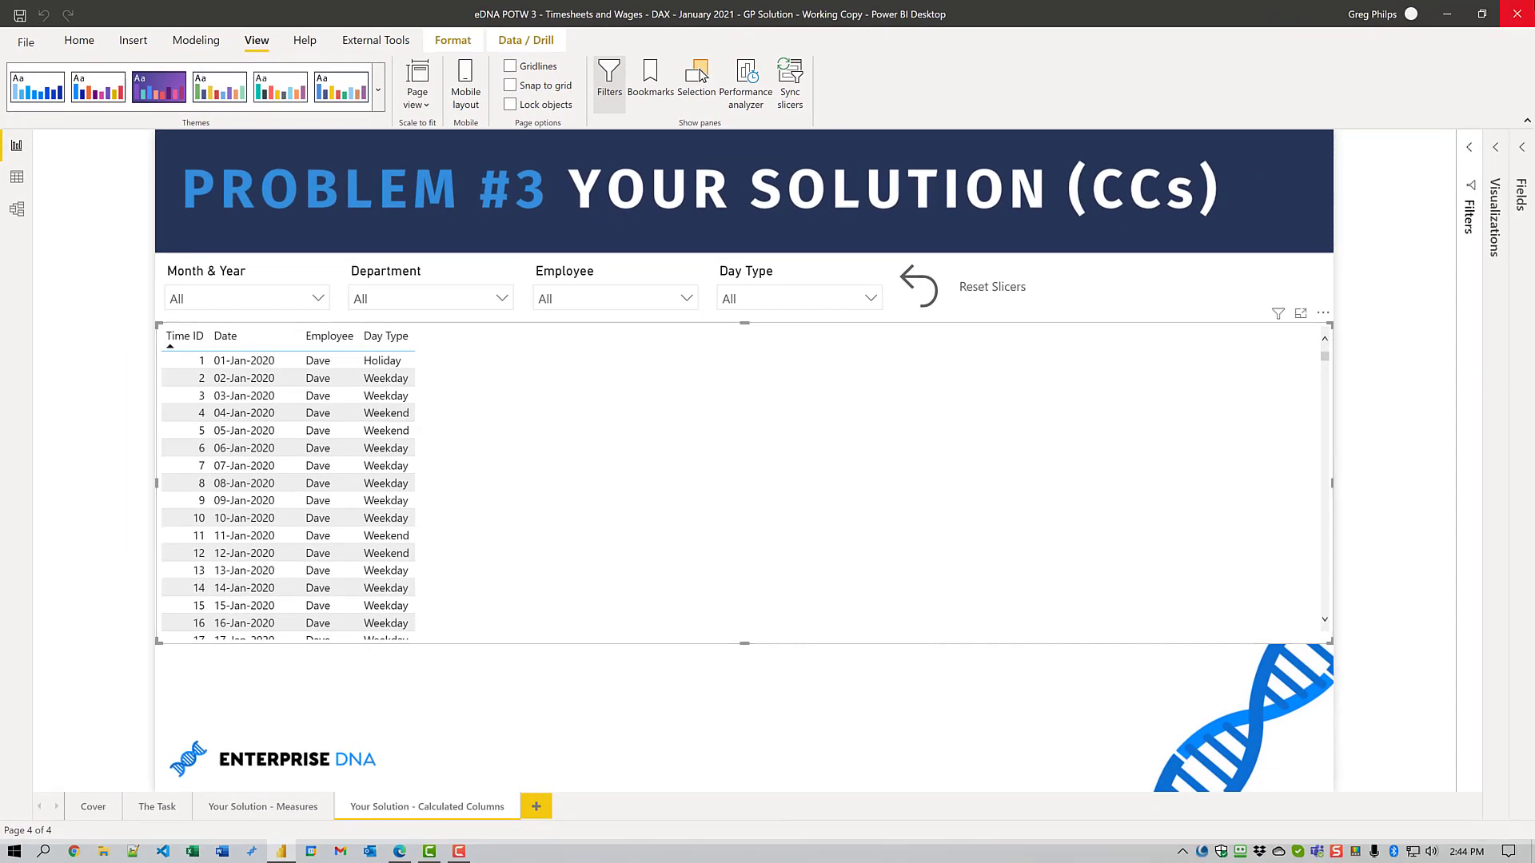
click(1523, 149)
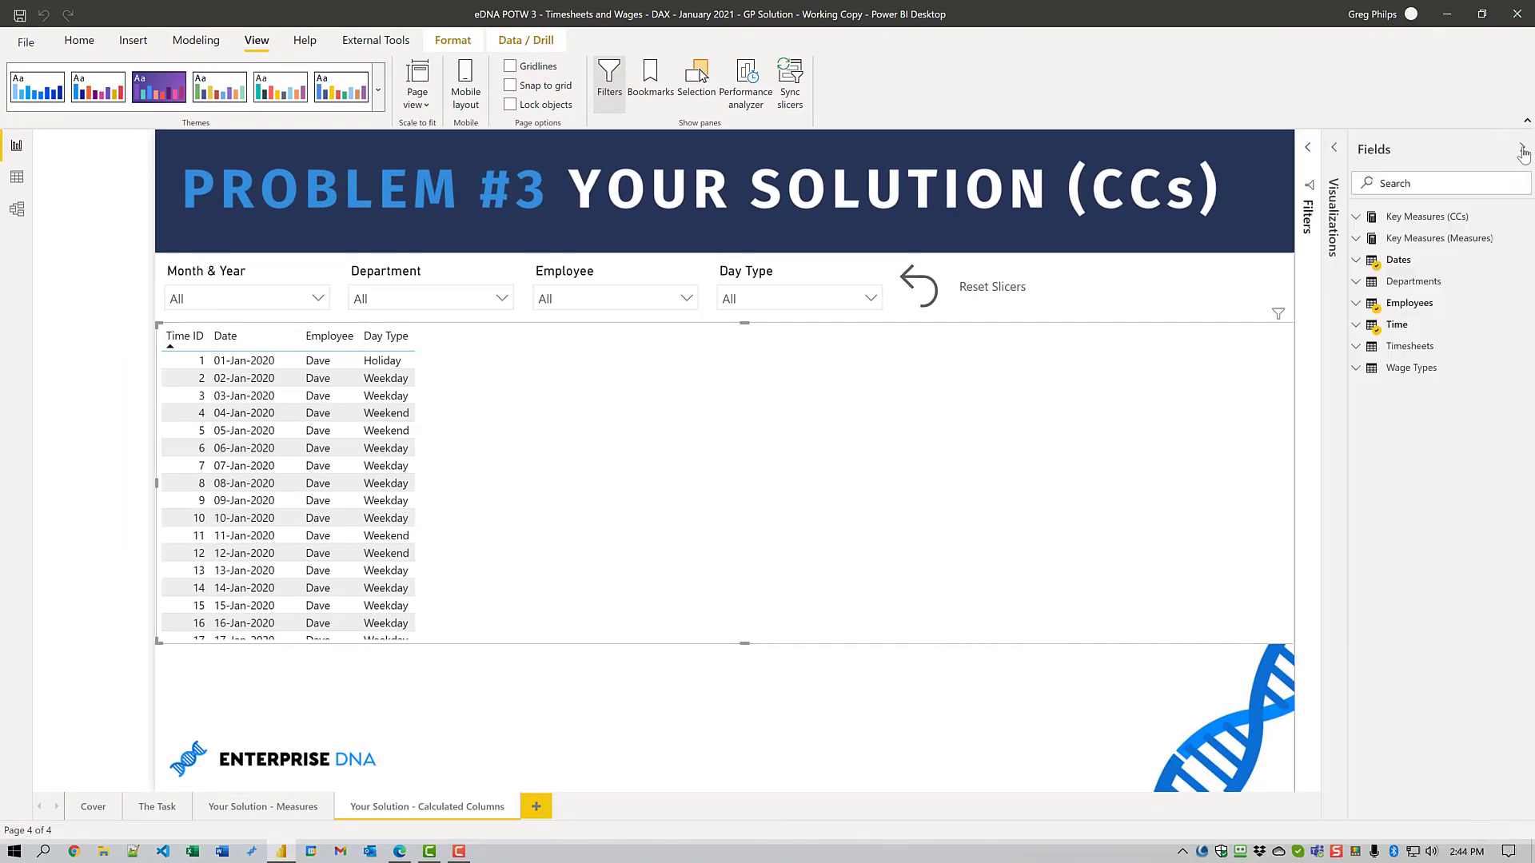
click(17, 178)
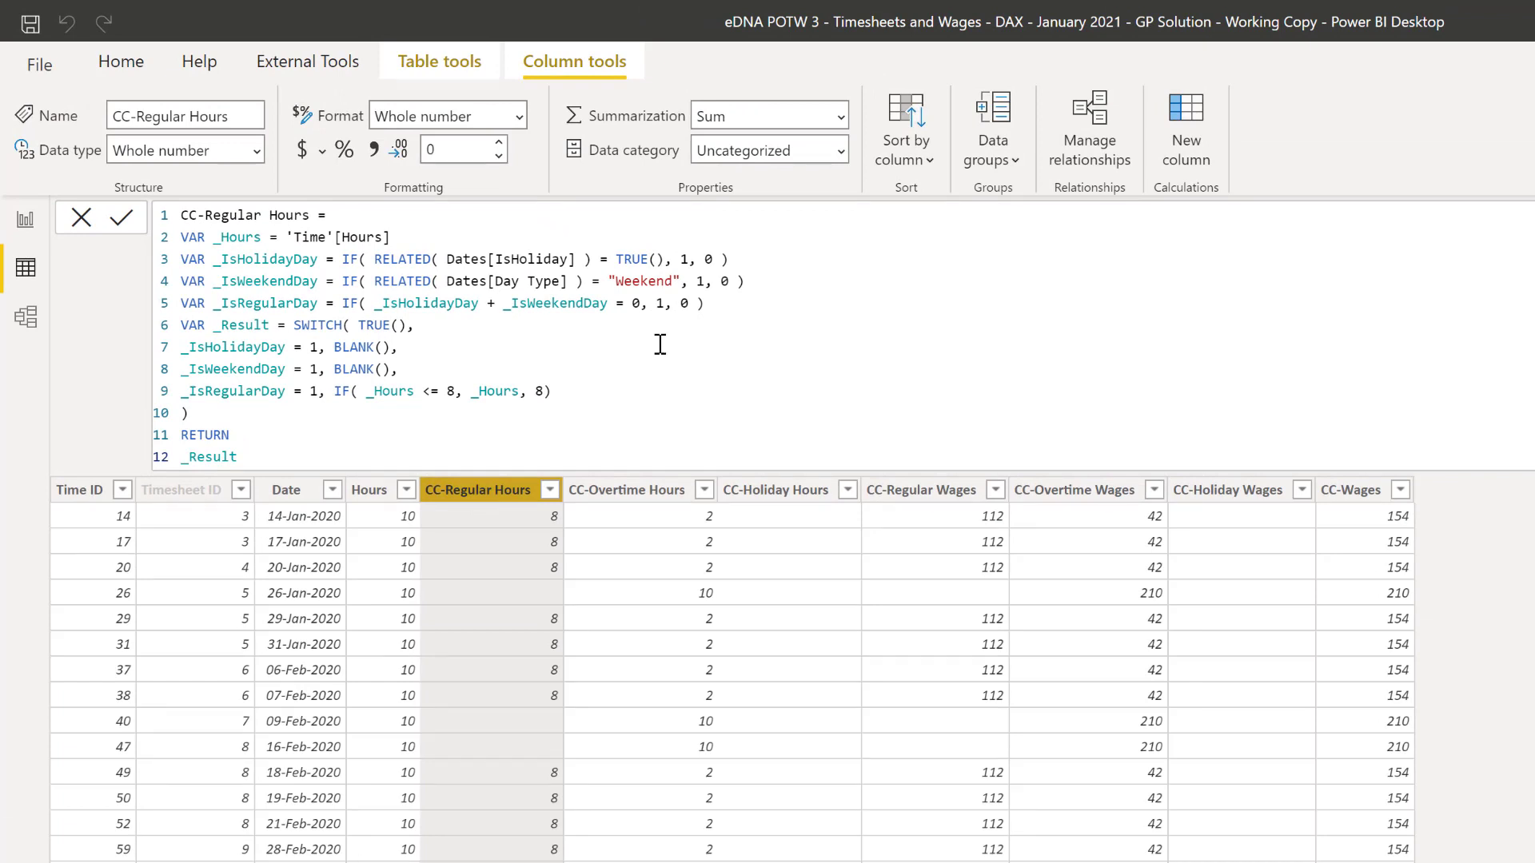
click(242, 244)
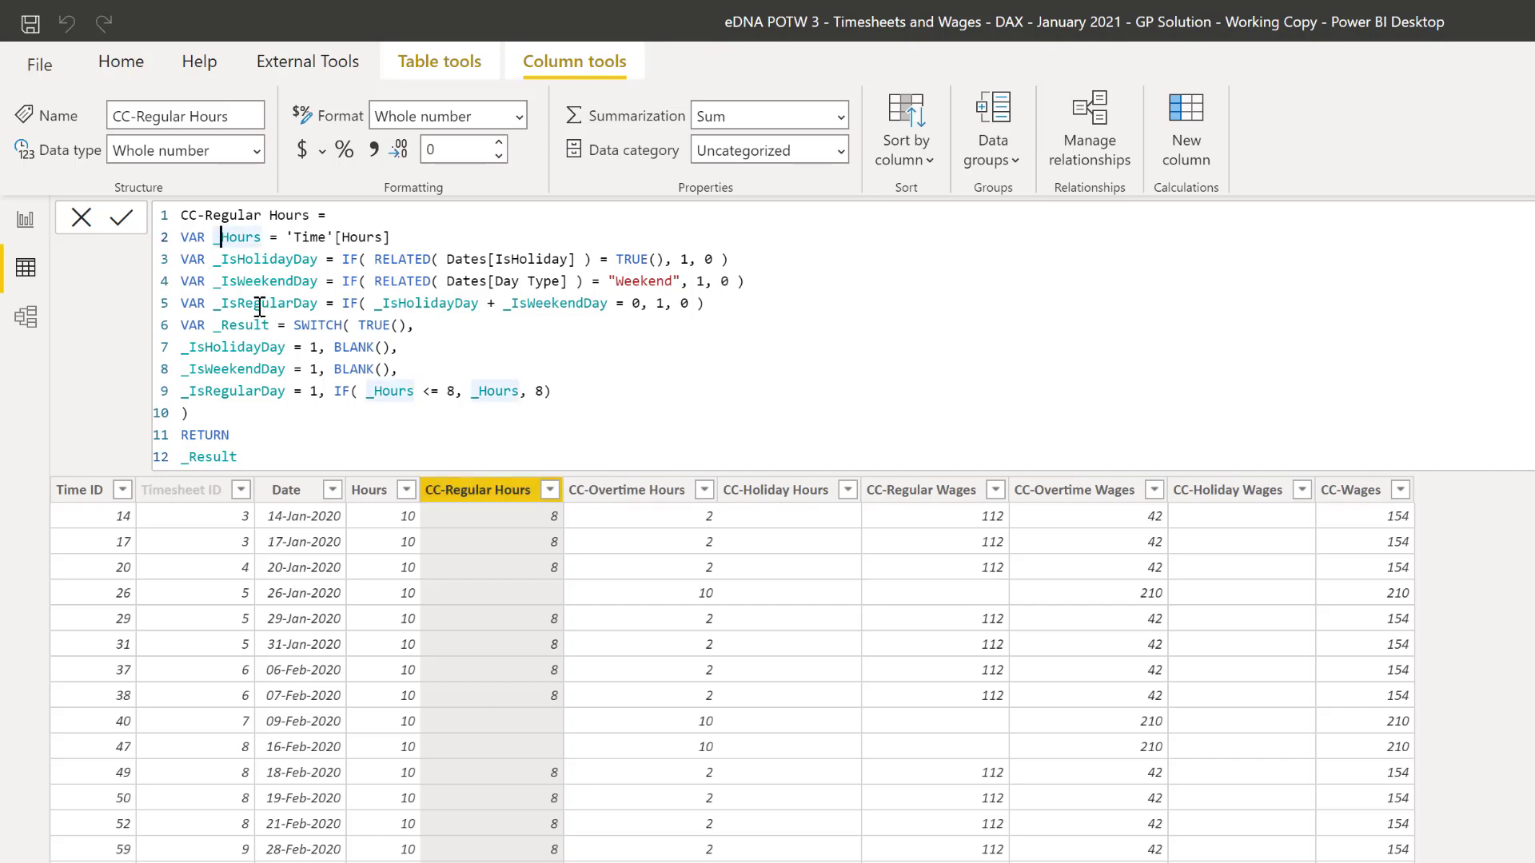
key(Left)
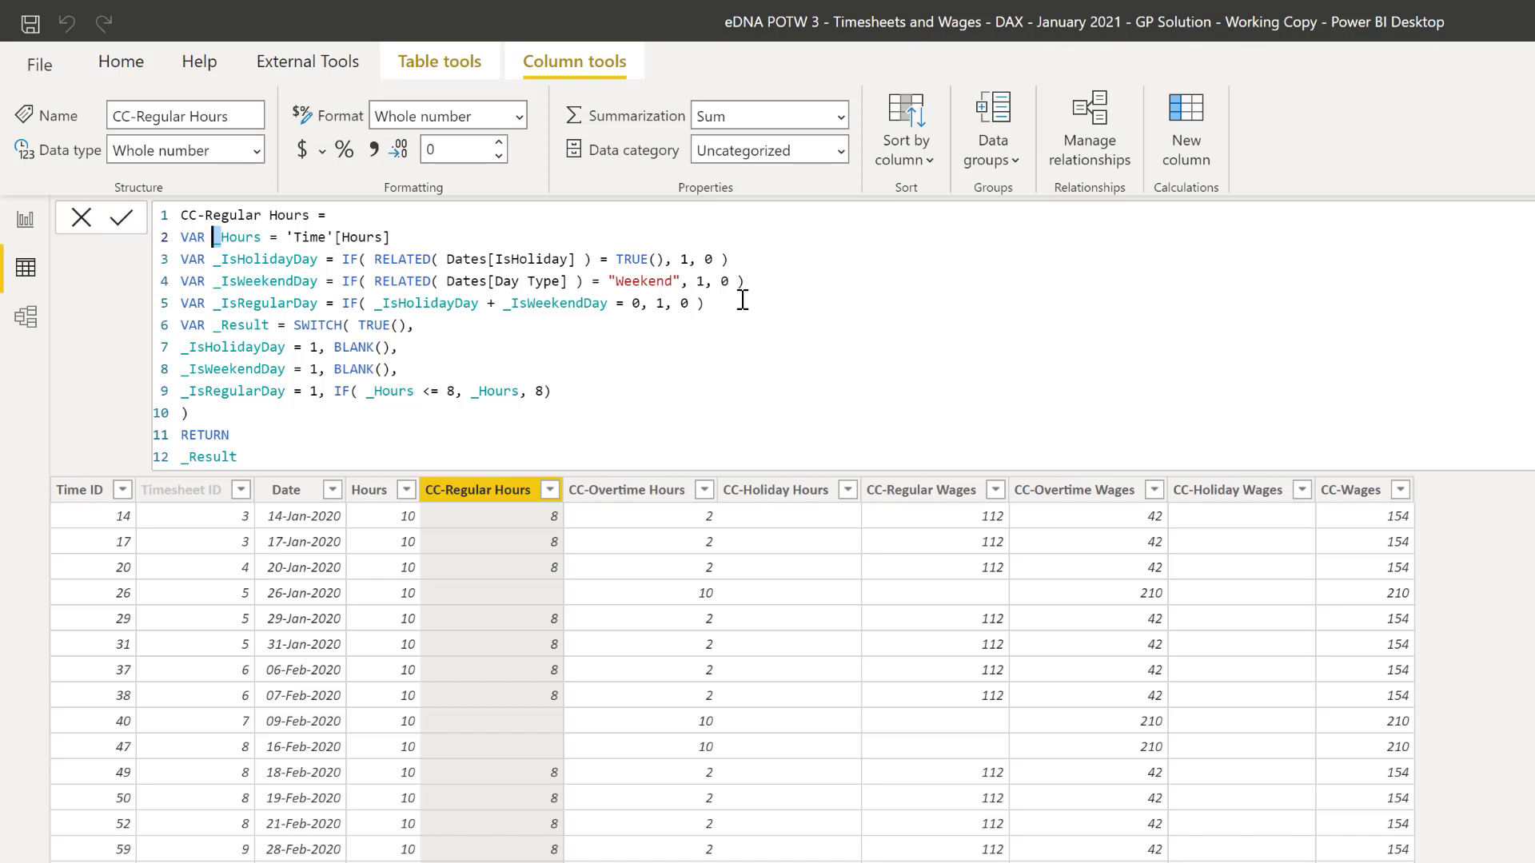
click(901, 366)
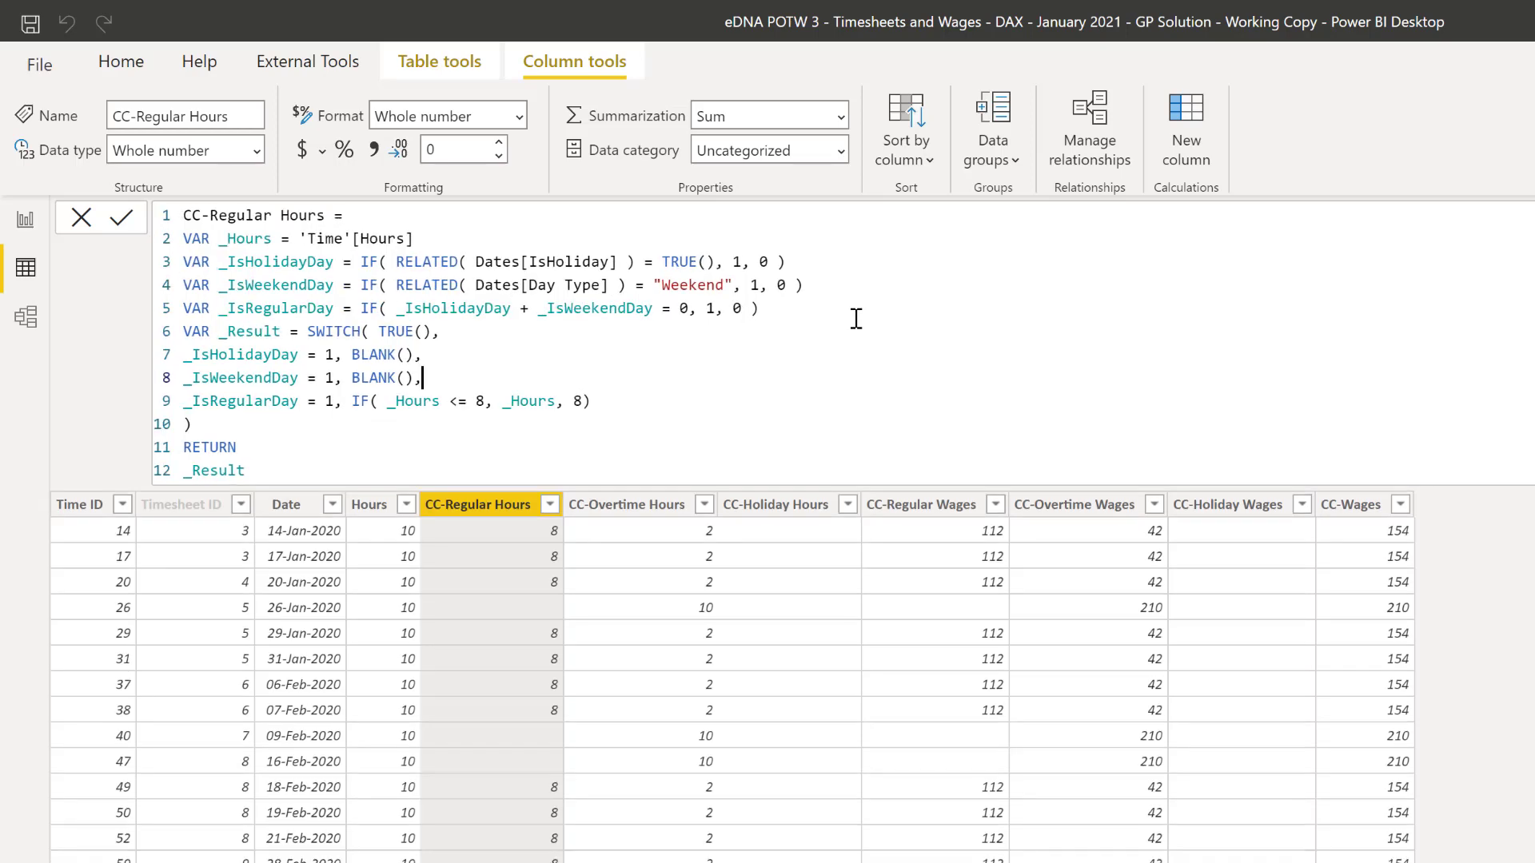
scroll(856, 318, up, 1)
scroll(856, 318, down, 1)
scroll(856, 318, up, 1)
scroll(856, 318, up, 2)
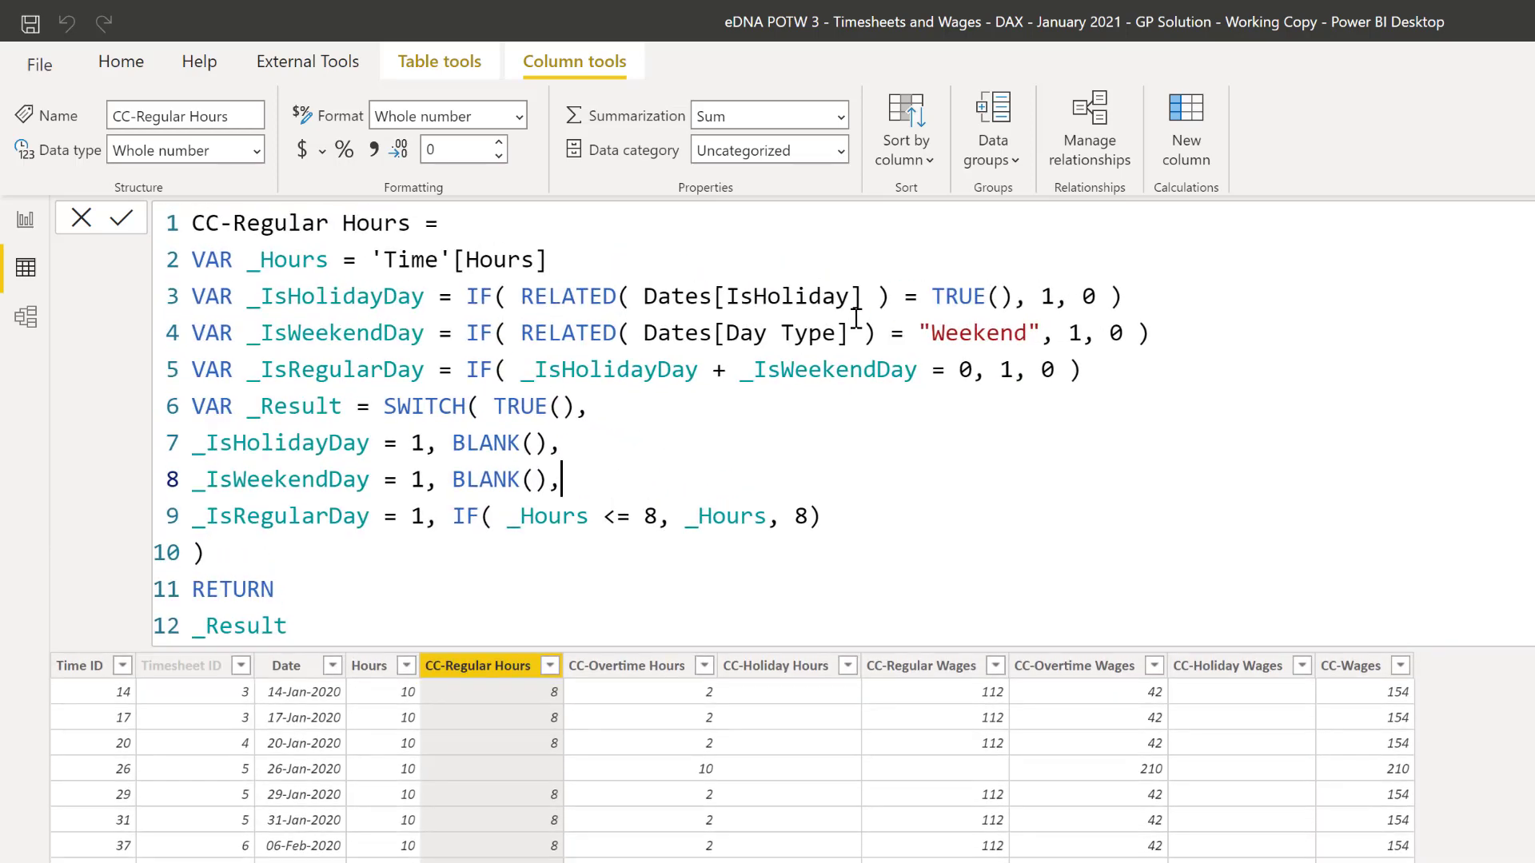
scroll(857, 318, down, 3)
scroll(856, 319, up, 2)
scroll(856, 325, down, 3)
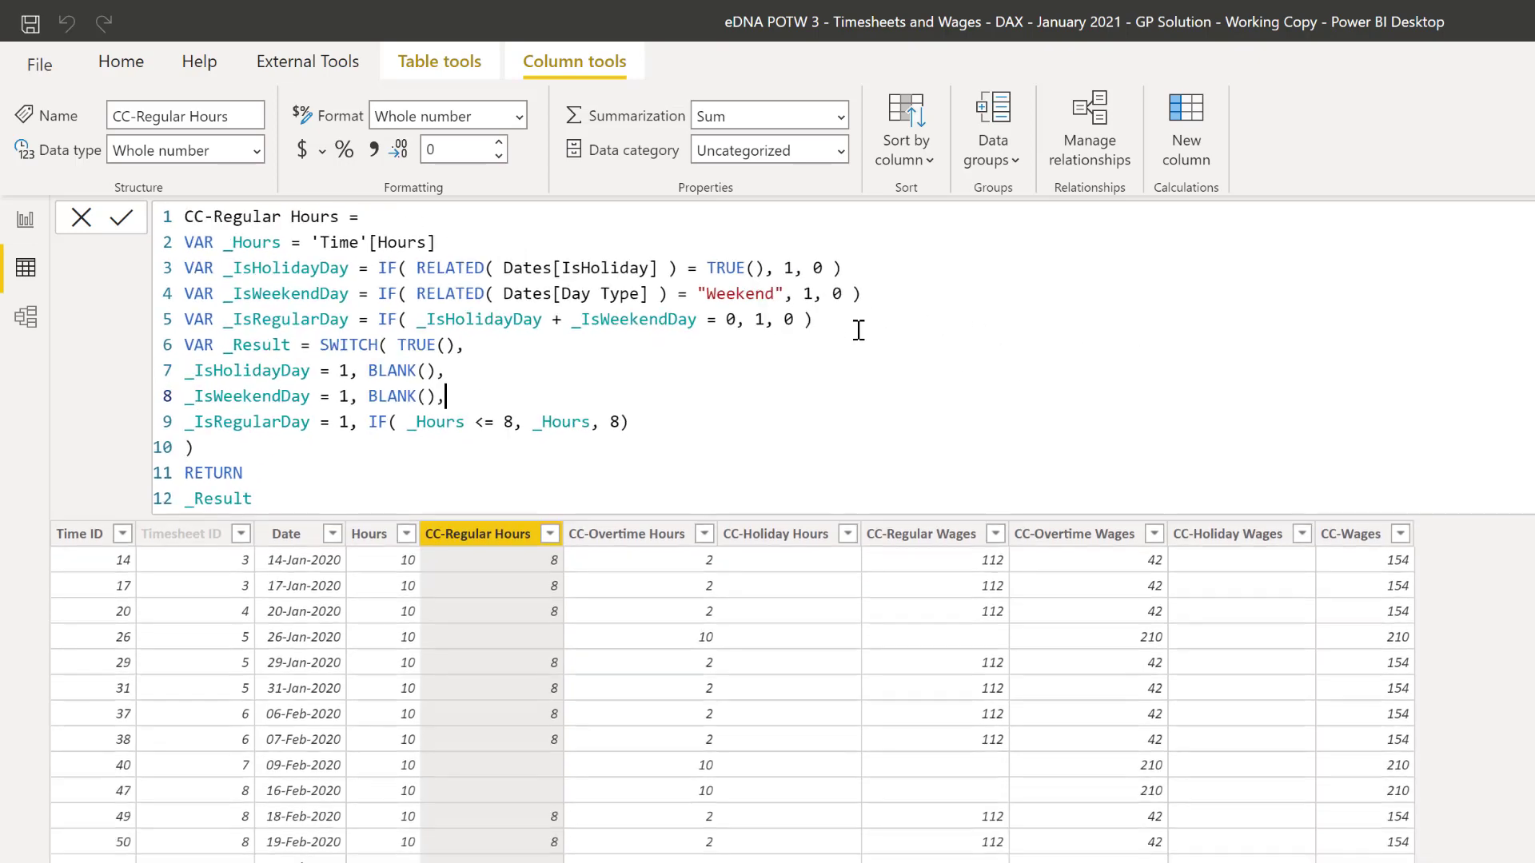
scroll(858, 330, up, 2)
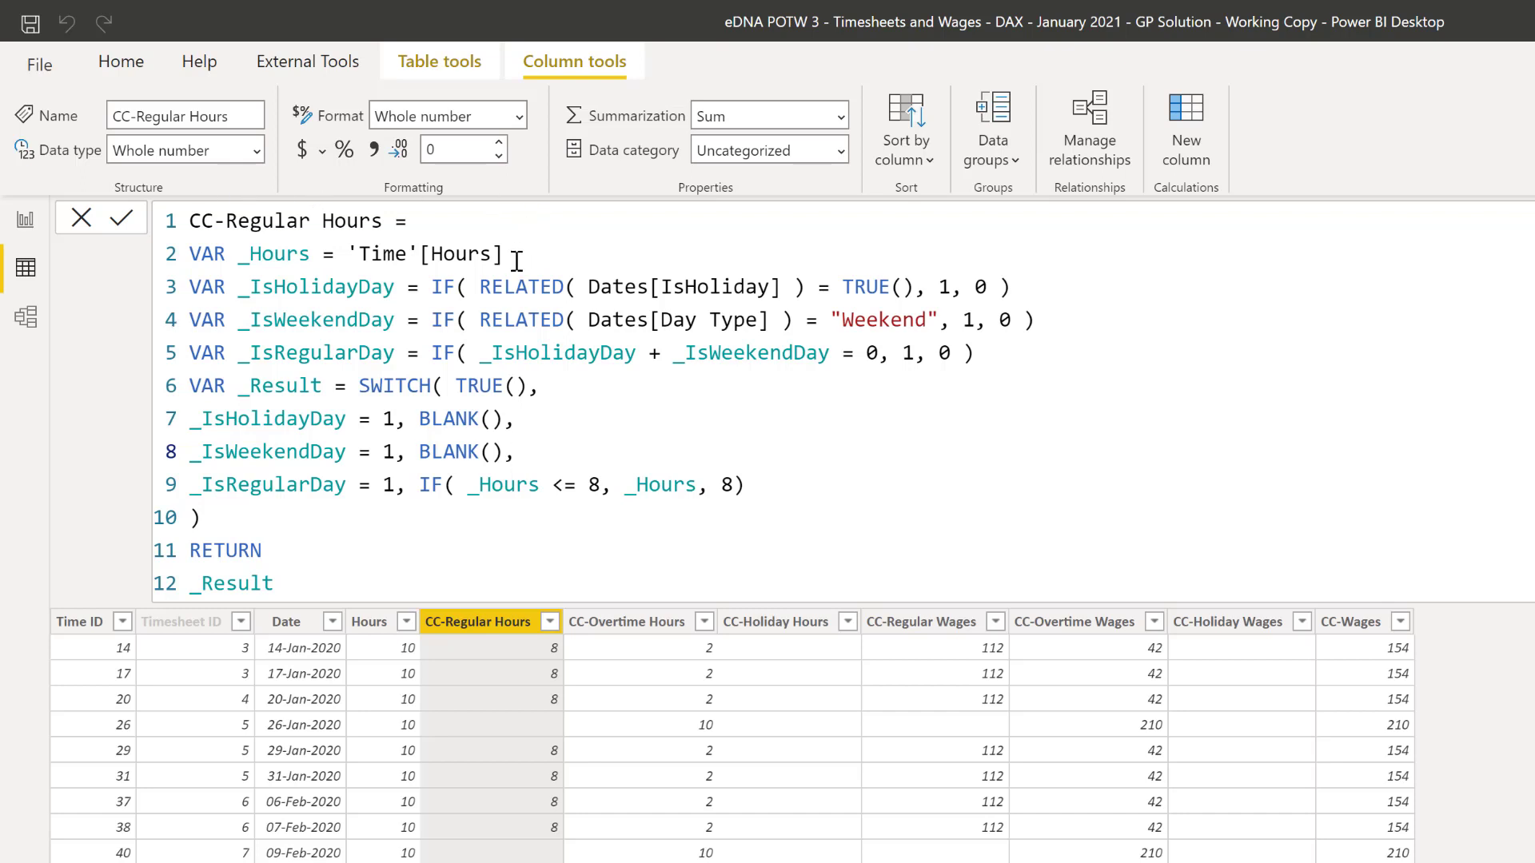
drag(505, 254, 352, 263)
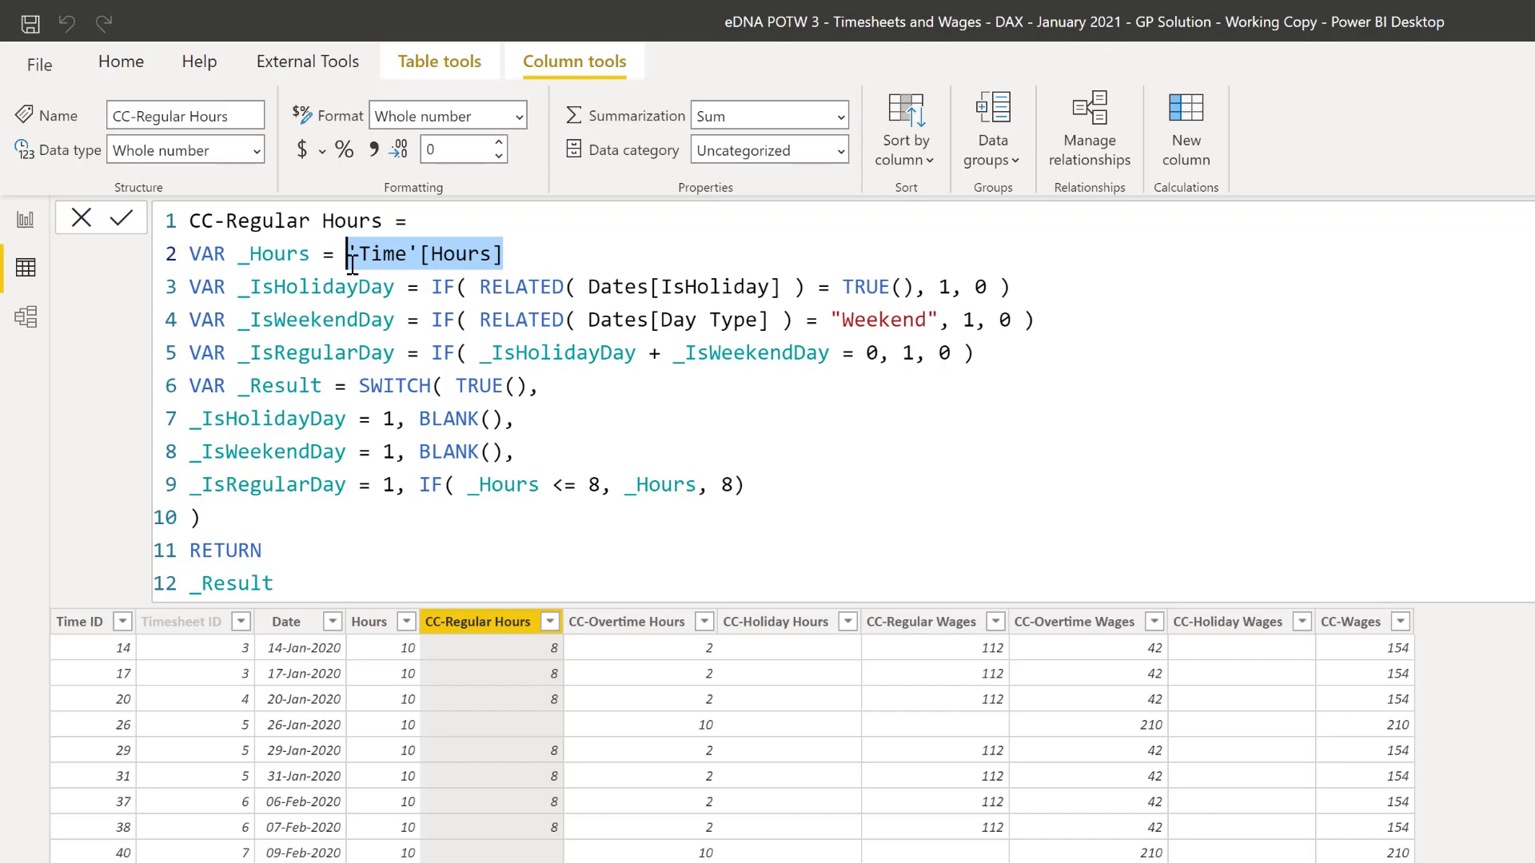
click(999, 357)
drag(999, 357, 132, 291)
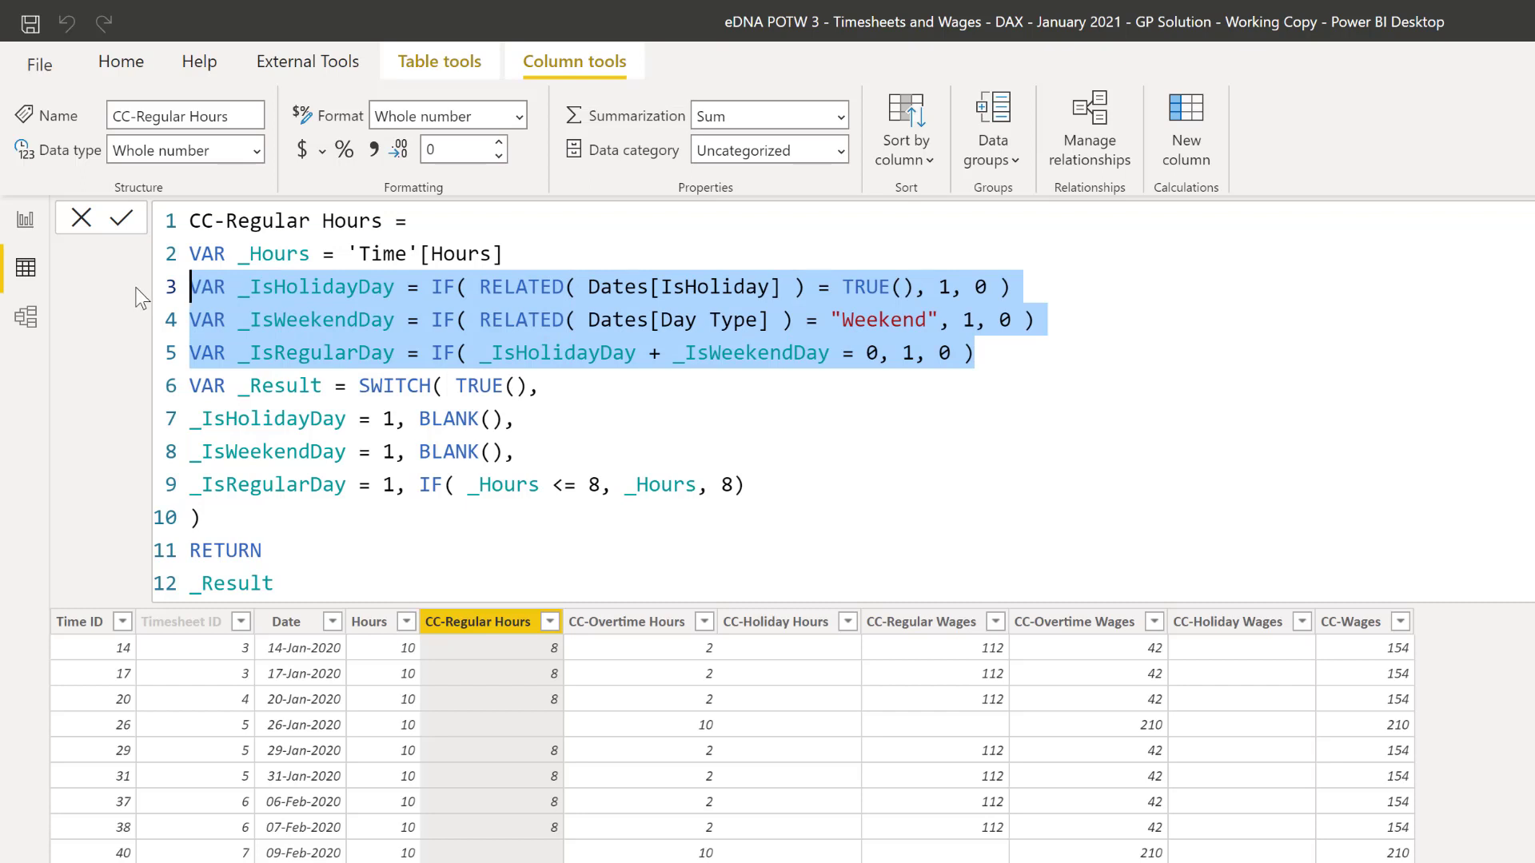
click(806, 424)
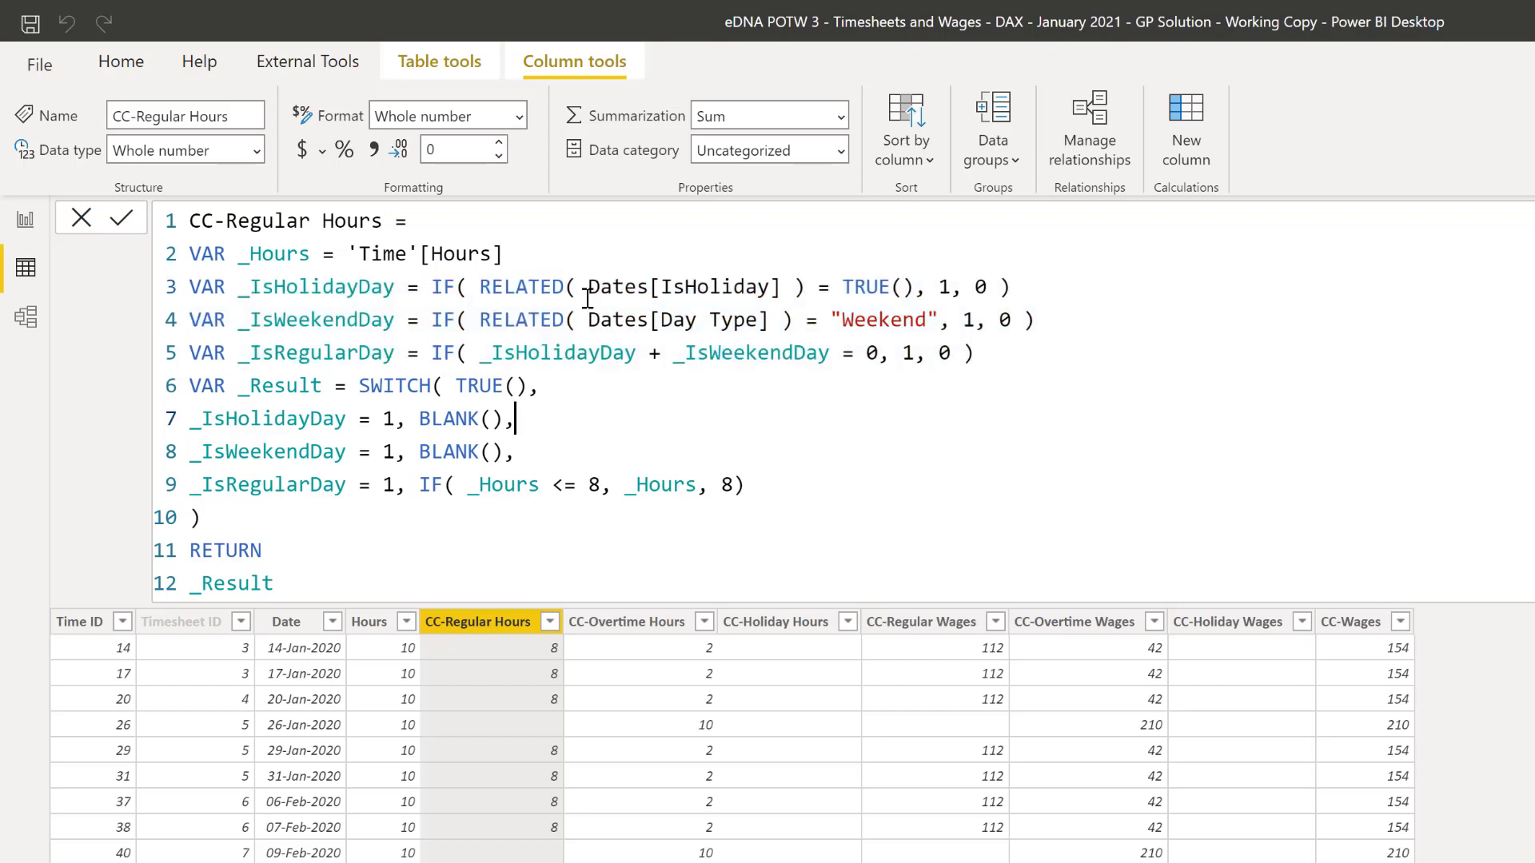
double_click(541, 285)
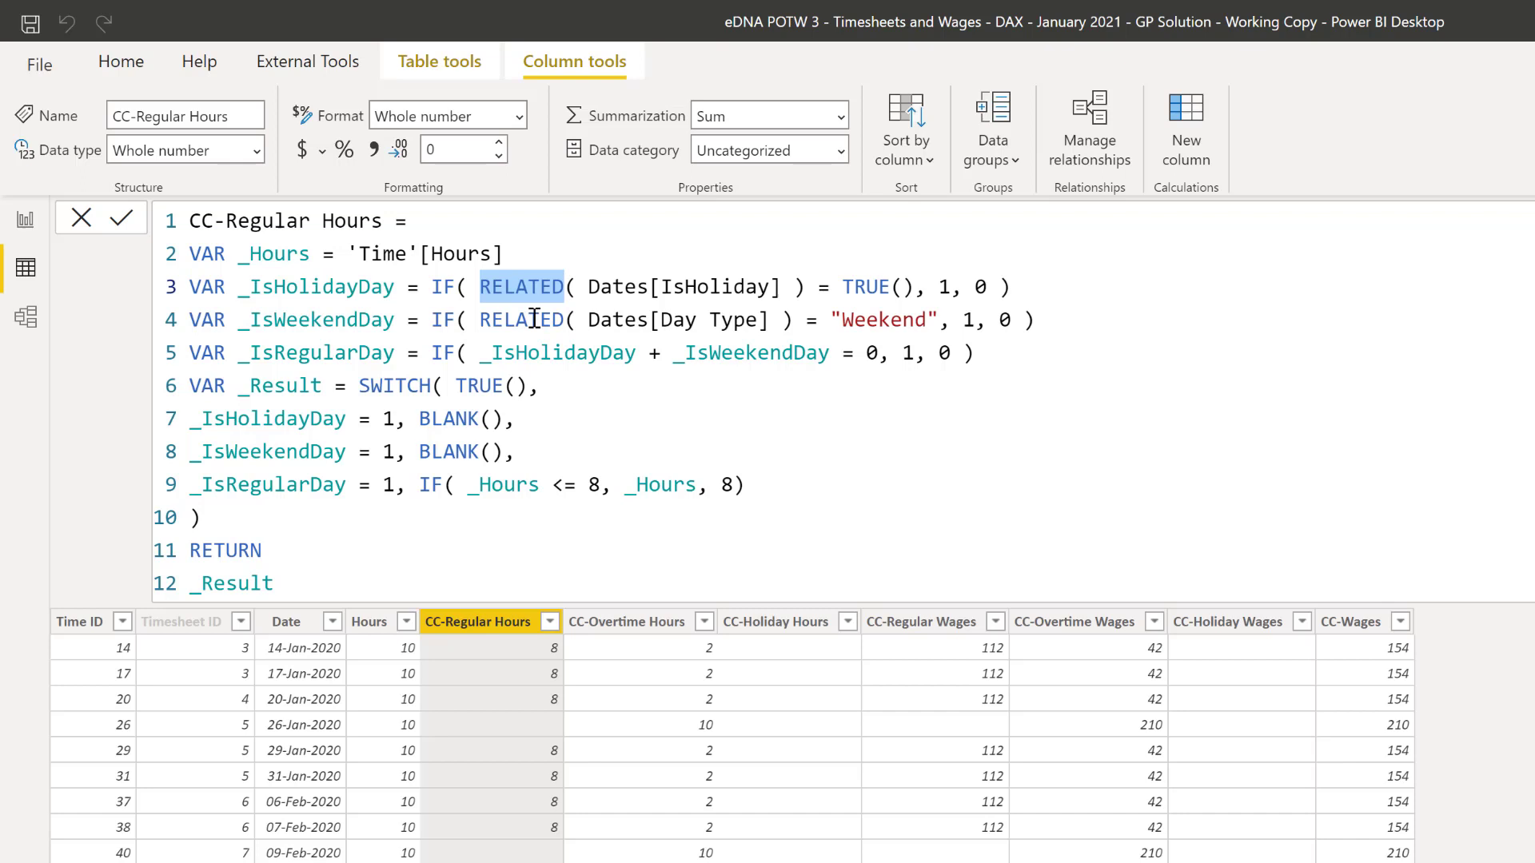
double_click(534, 319)
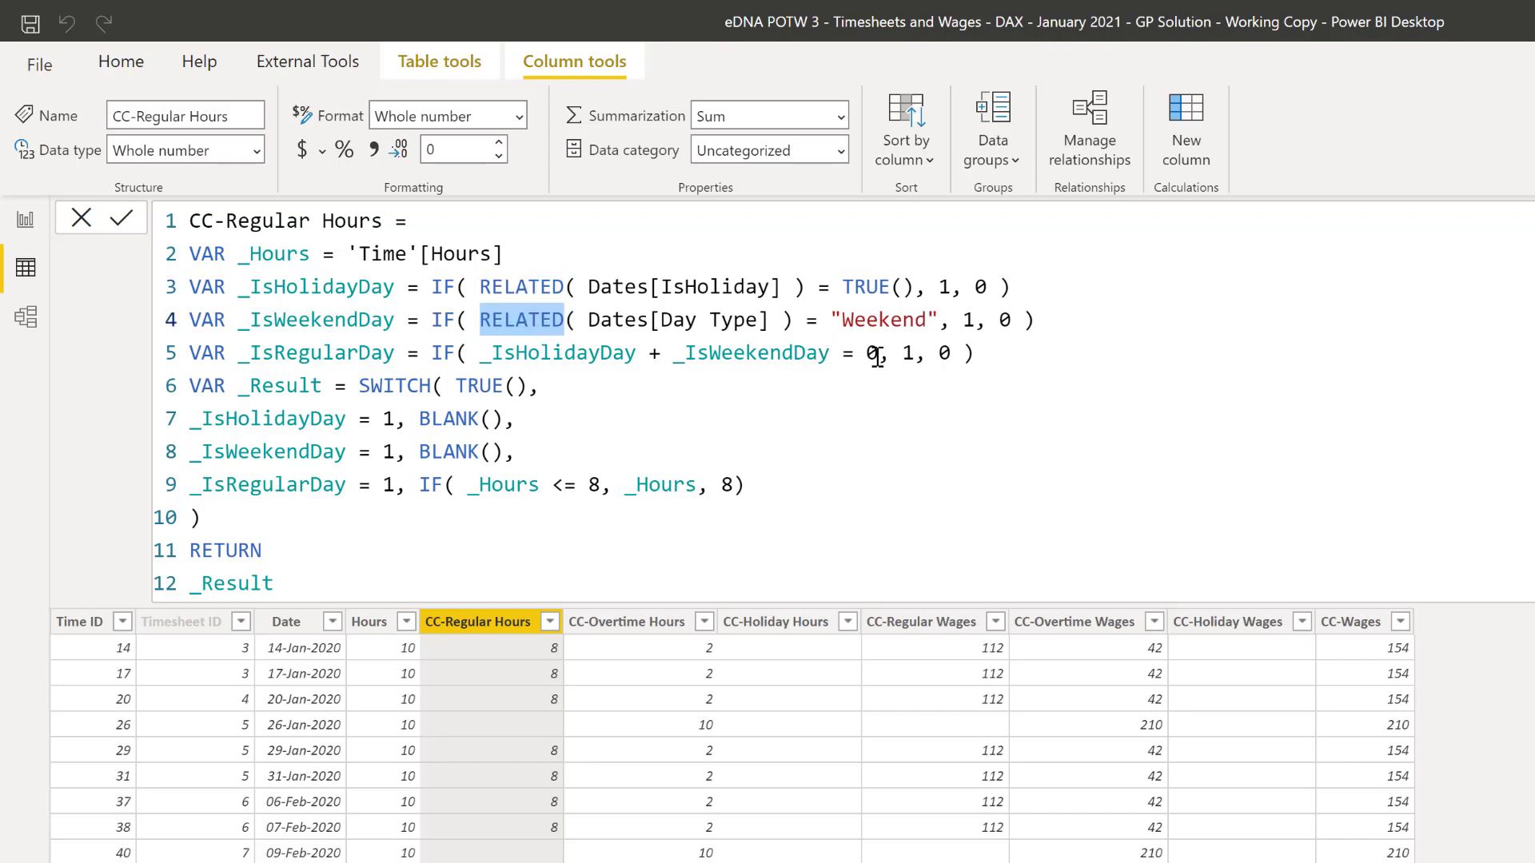
drag(877, 354, 485, 357)
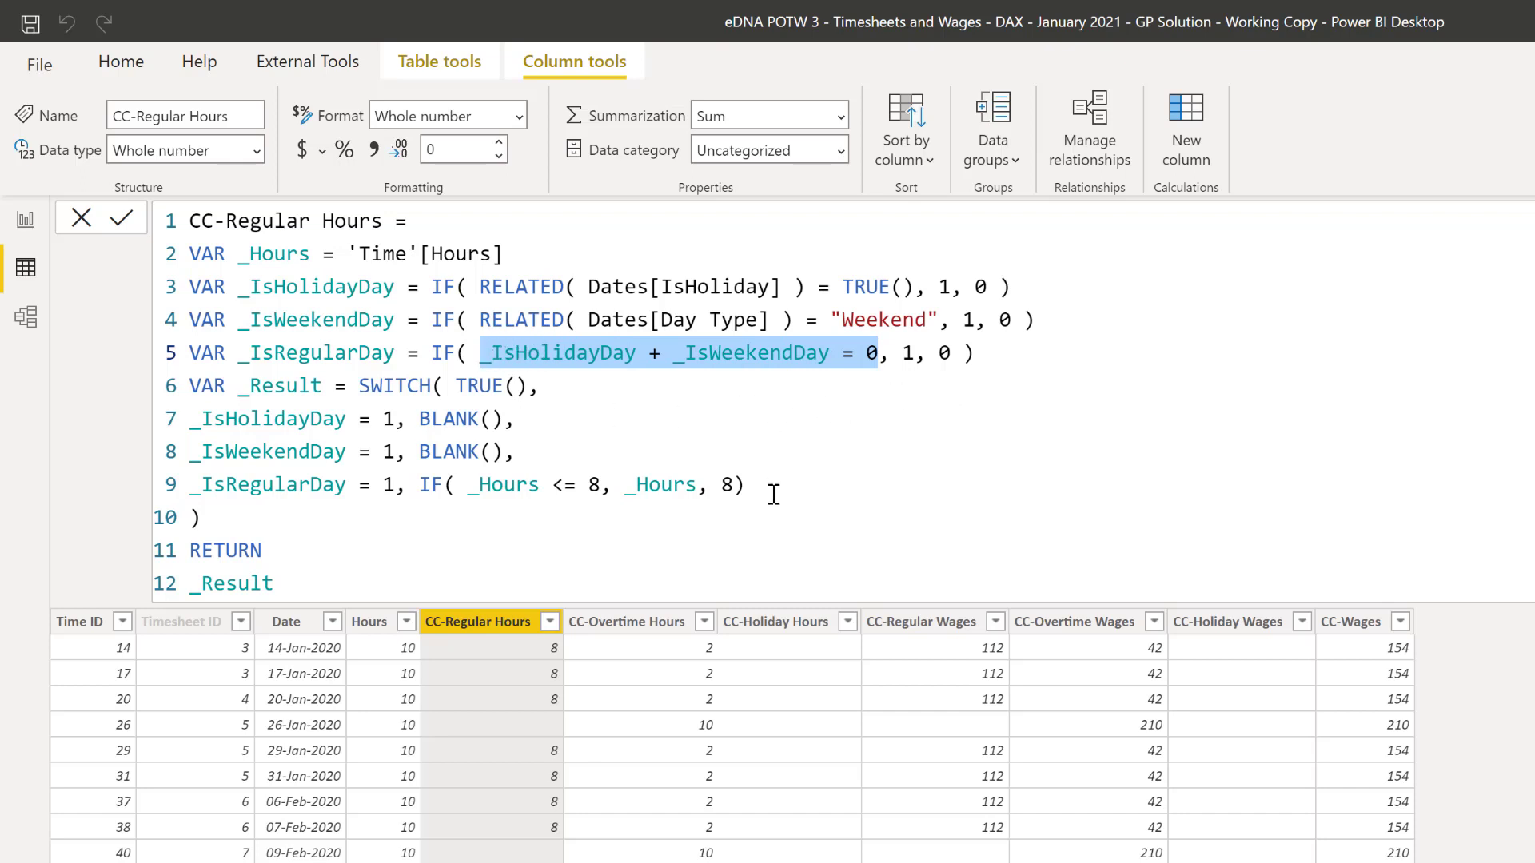
click(733, 485)
drag(746, 484, 361, 390)
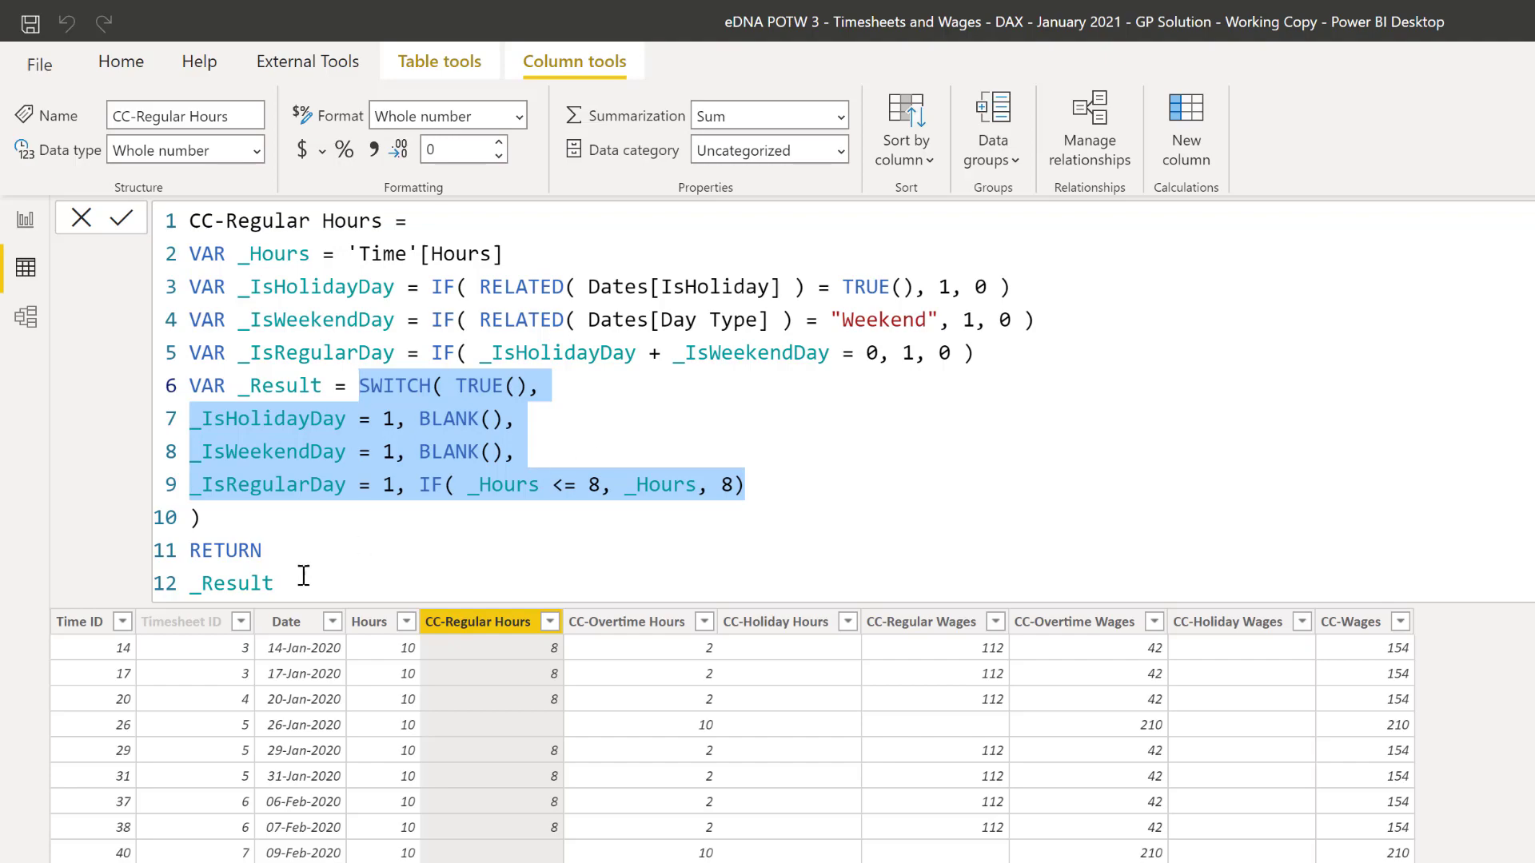
drag(298, 579, 180, 558)
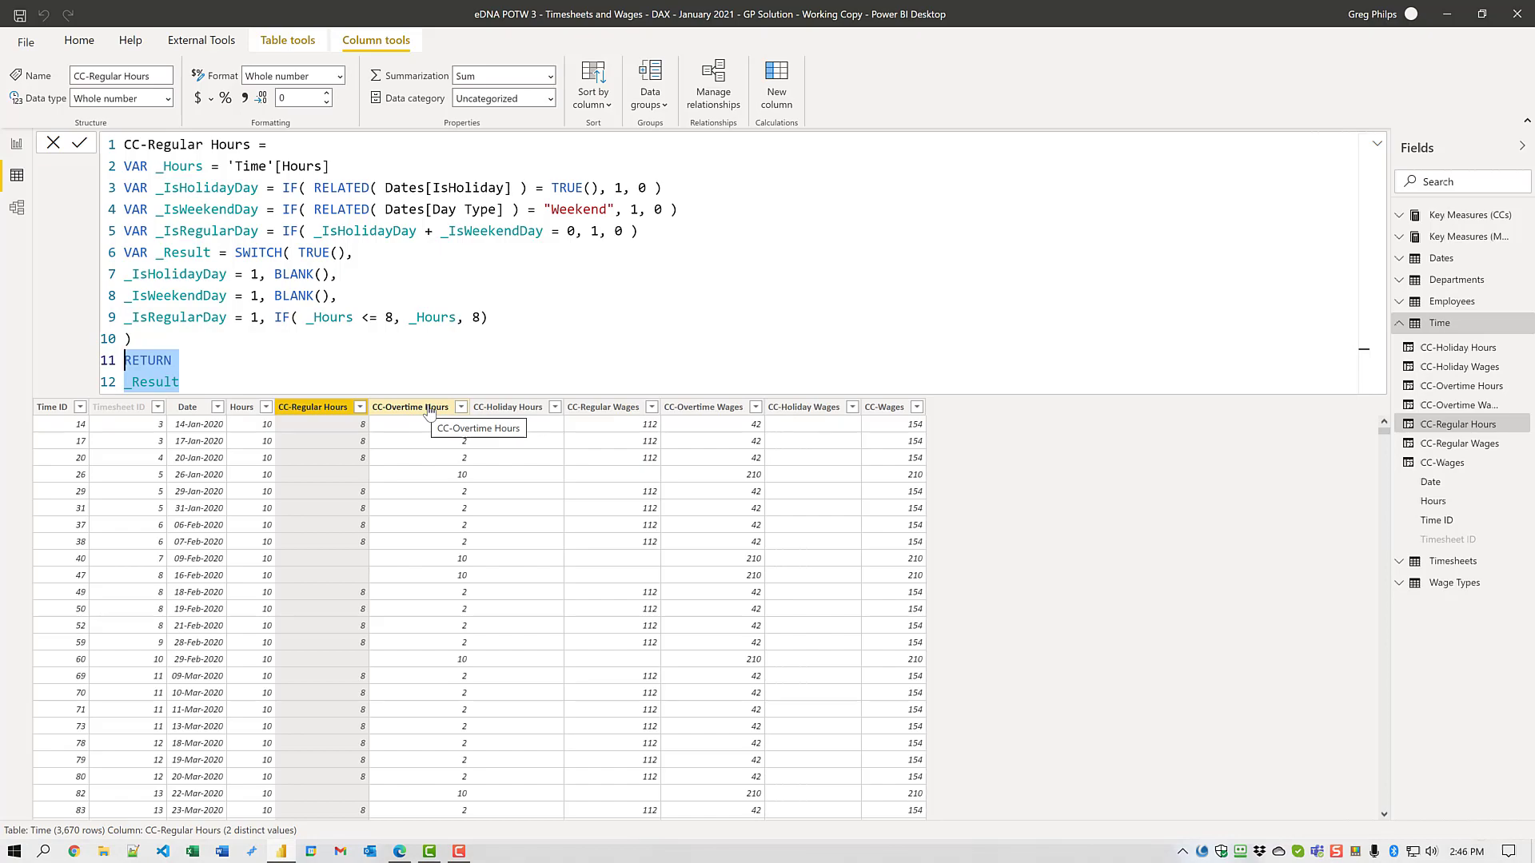
Walk through CC-Overtime Hours' weekend and regular-day branches, then CC-Holiday Hours' three SWITCH branches.
click(430, 409)
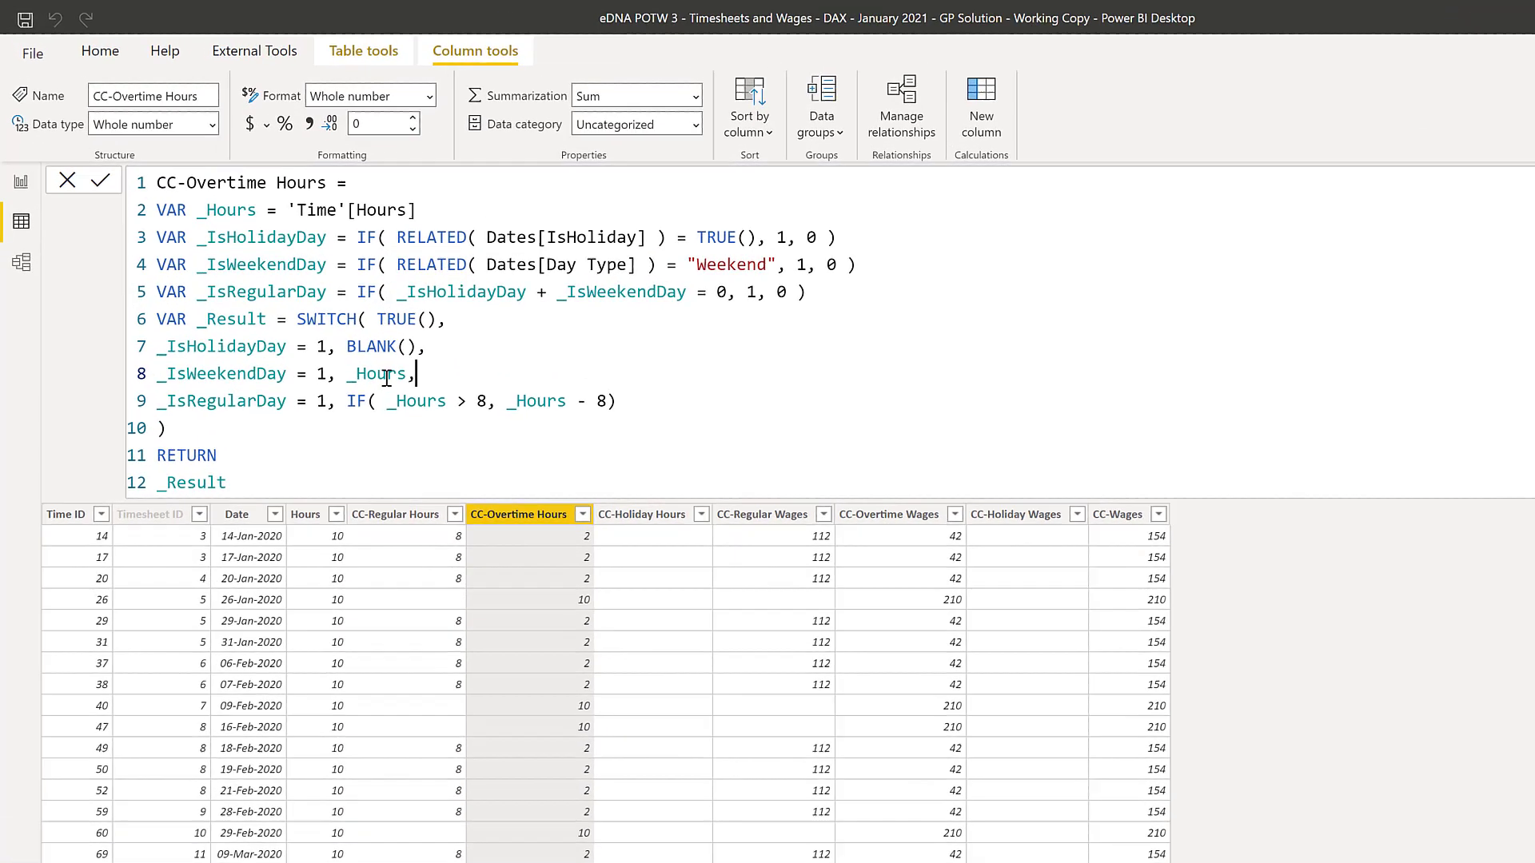
drag(342, 297, 119, 307)
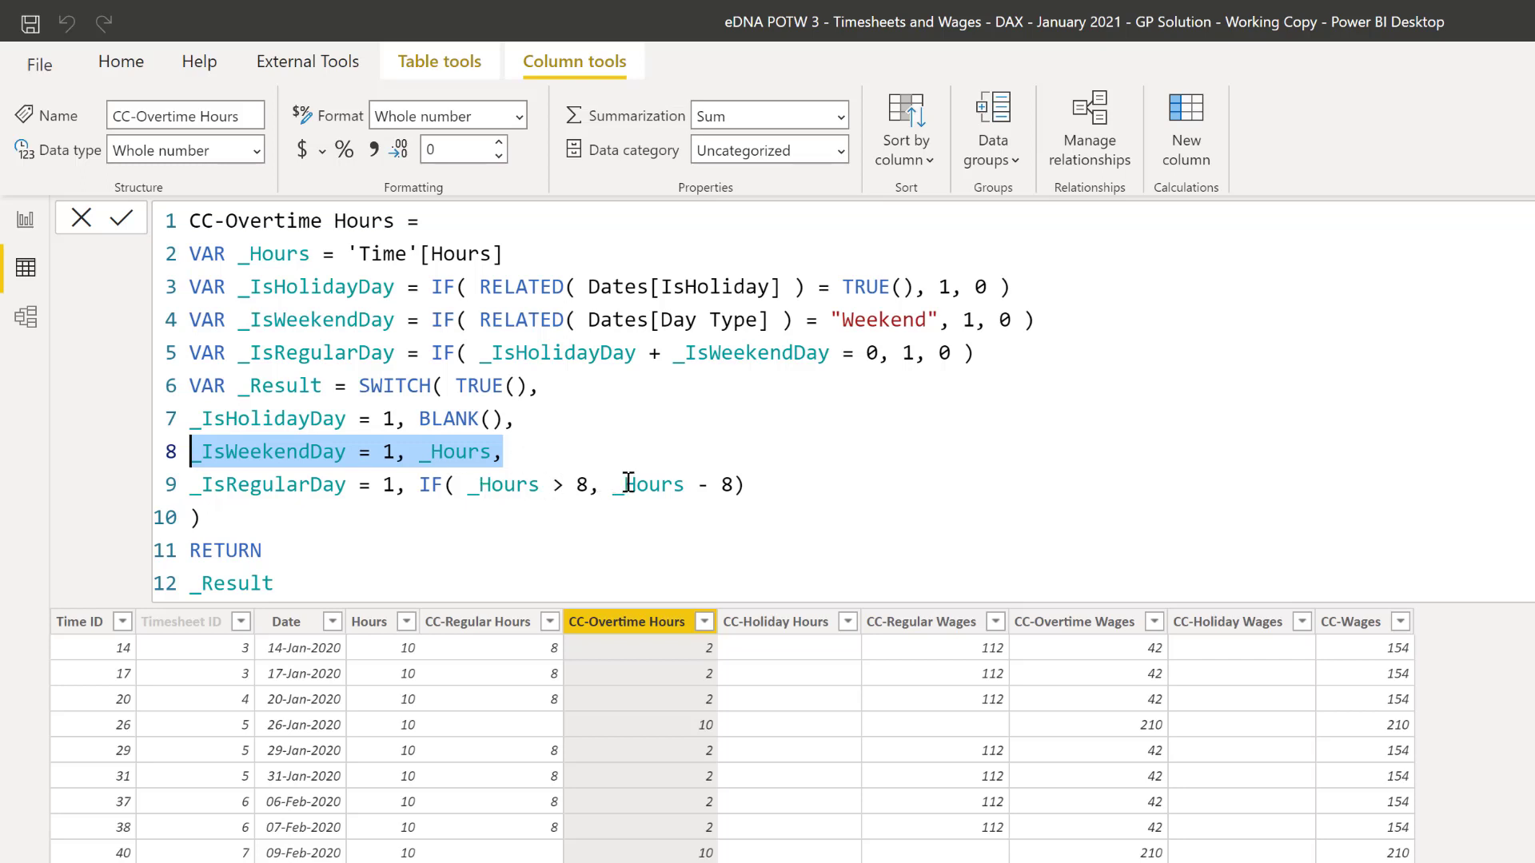
drag(761, 484, 135, 479)
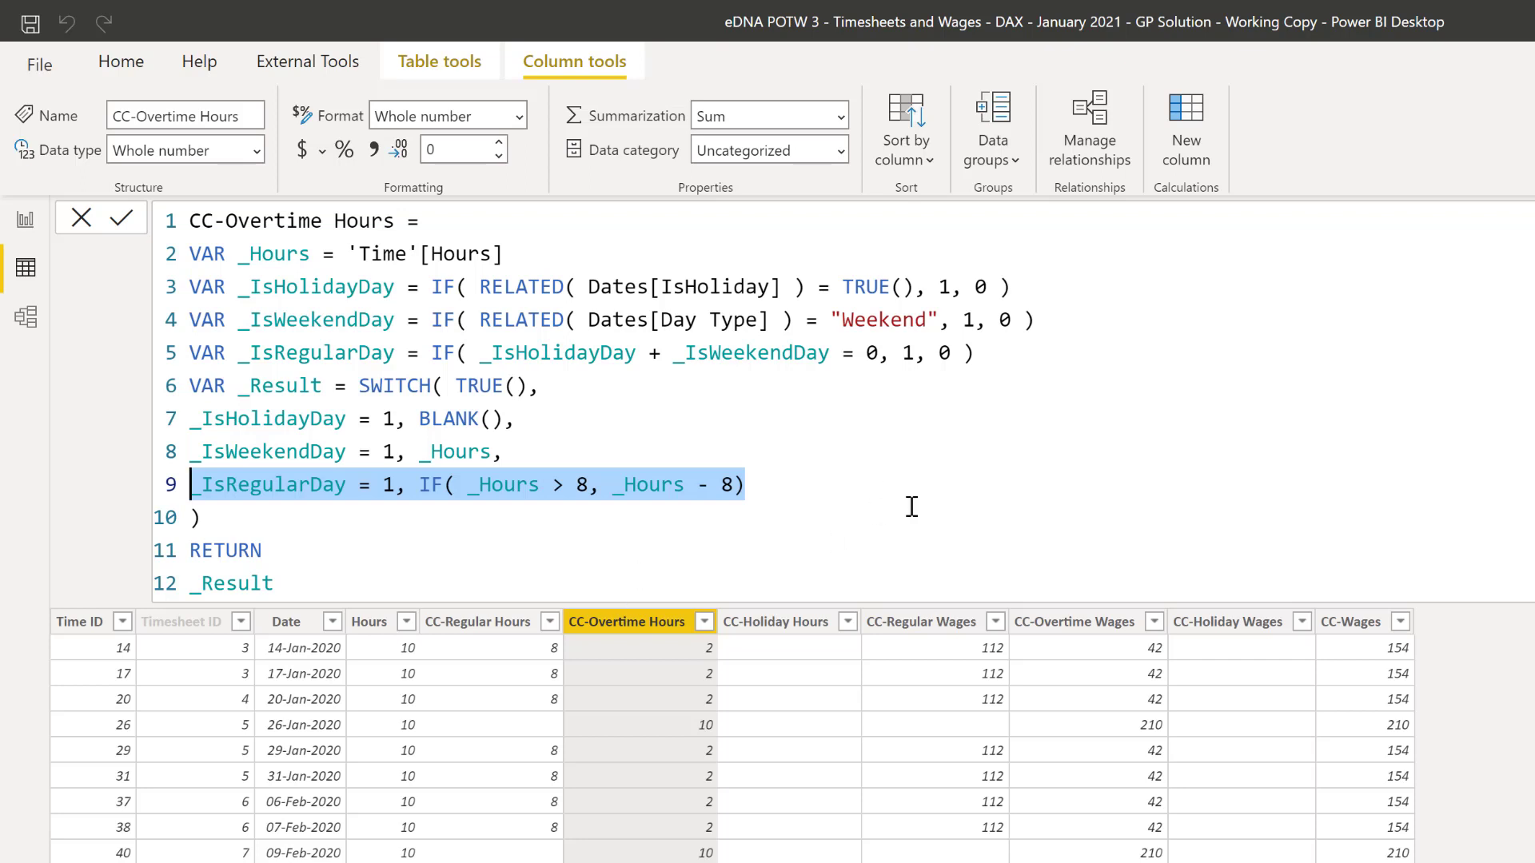
click(810, 631)
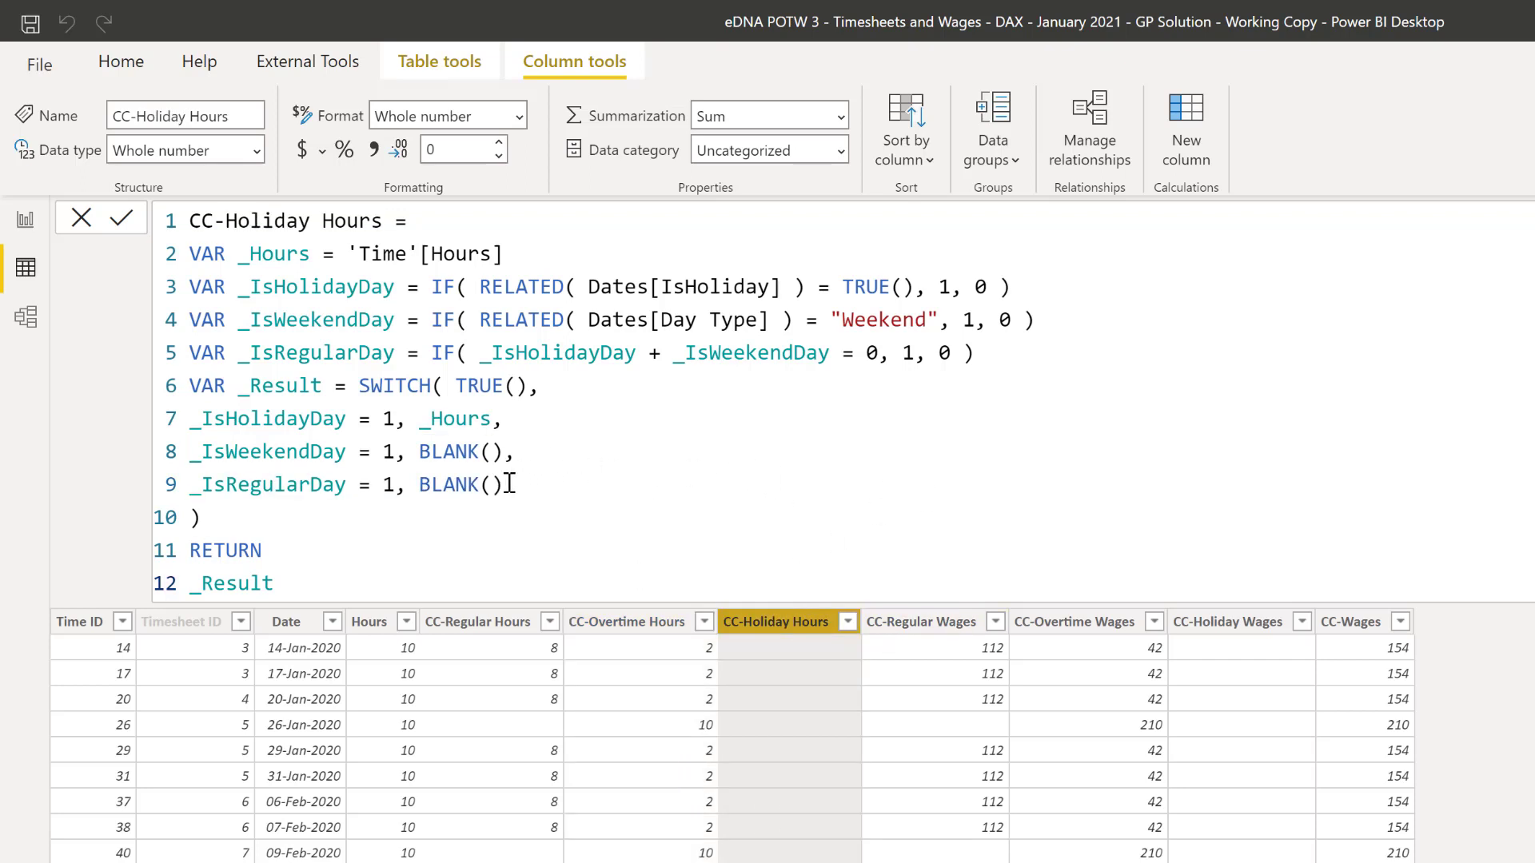
drag(505, 484, 139, 419)
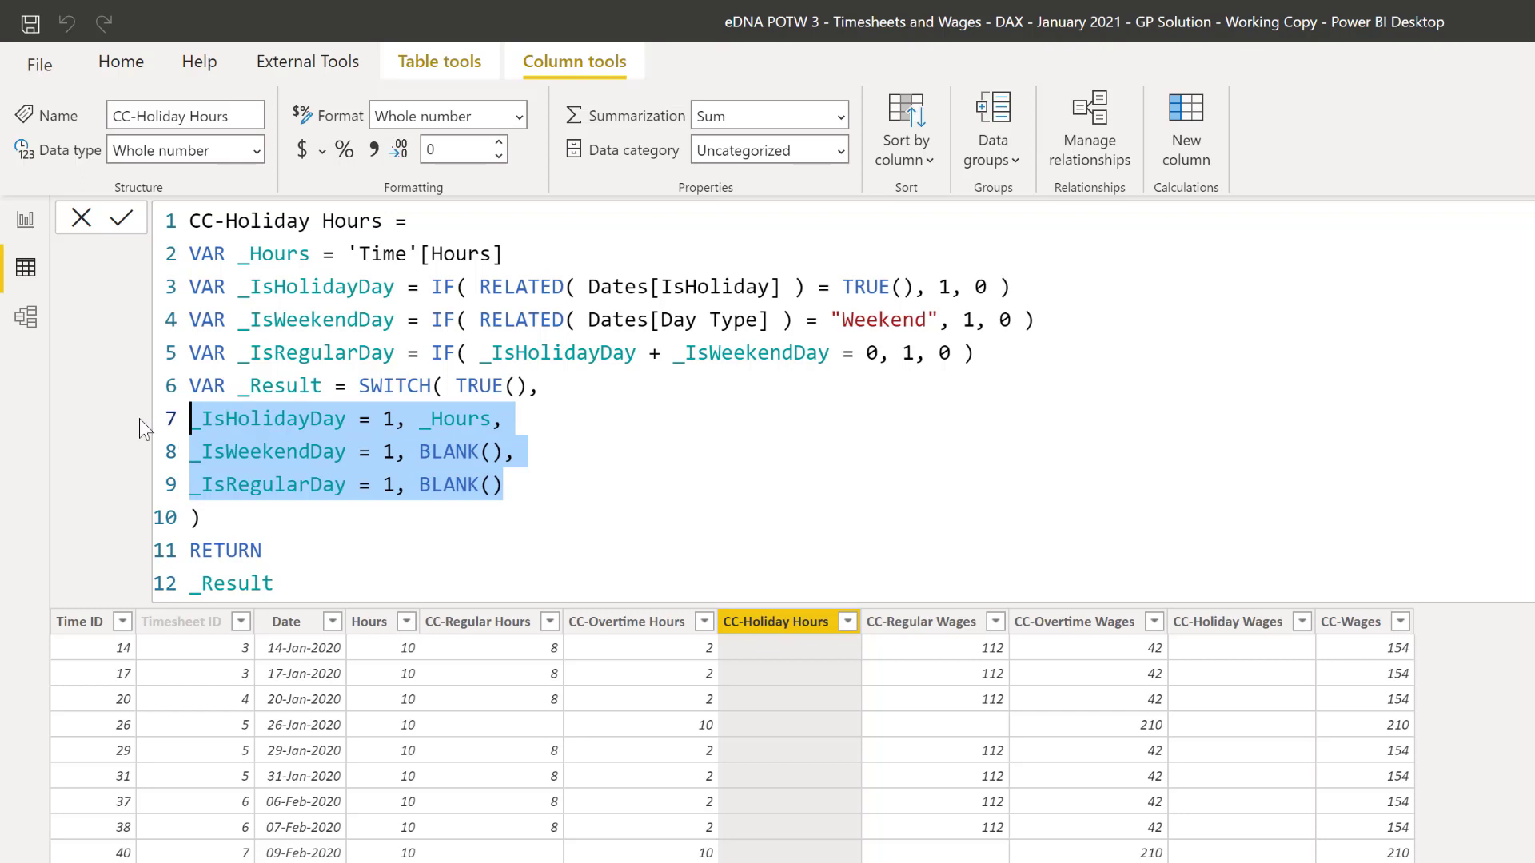
Walk through CC-Regular Wages: regular hours times RELATED hourly wage times the Straight Time multiplier.
click(937, 621)
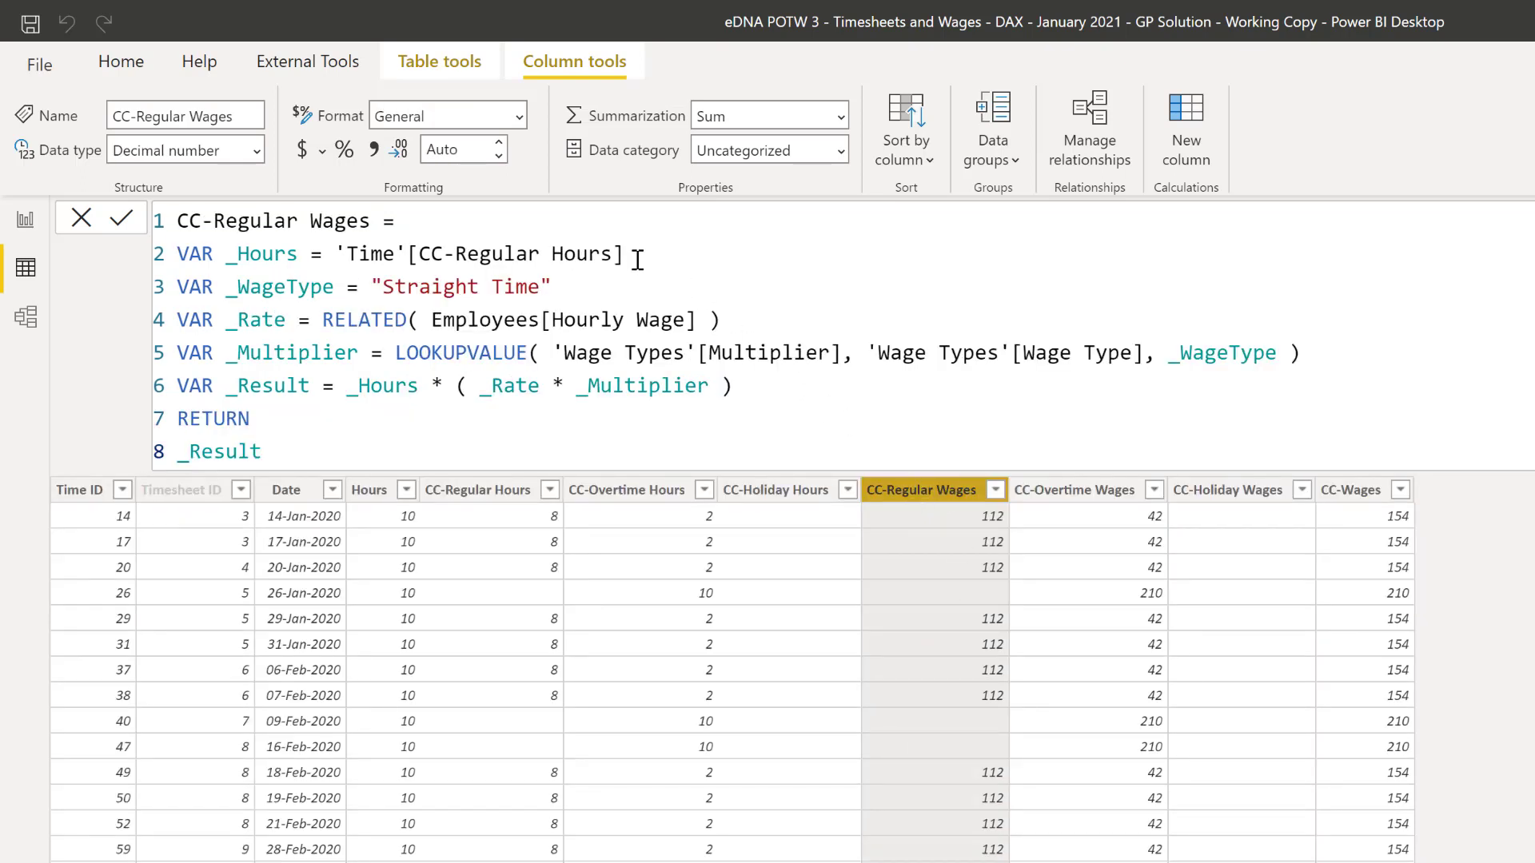
drag(626, 254, 335, 254)
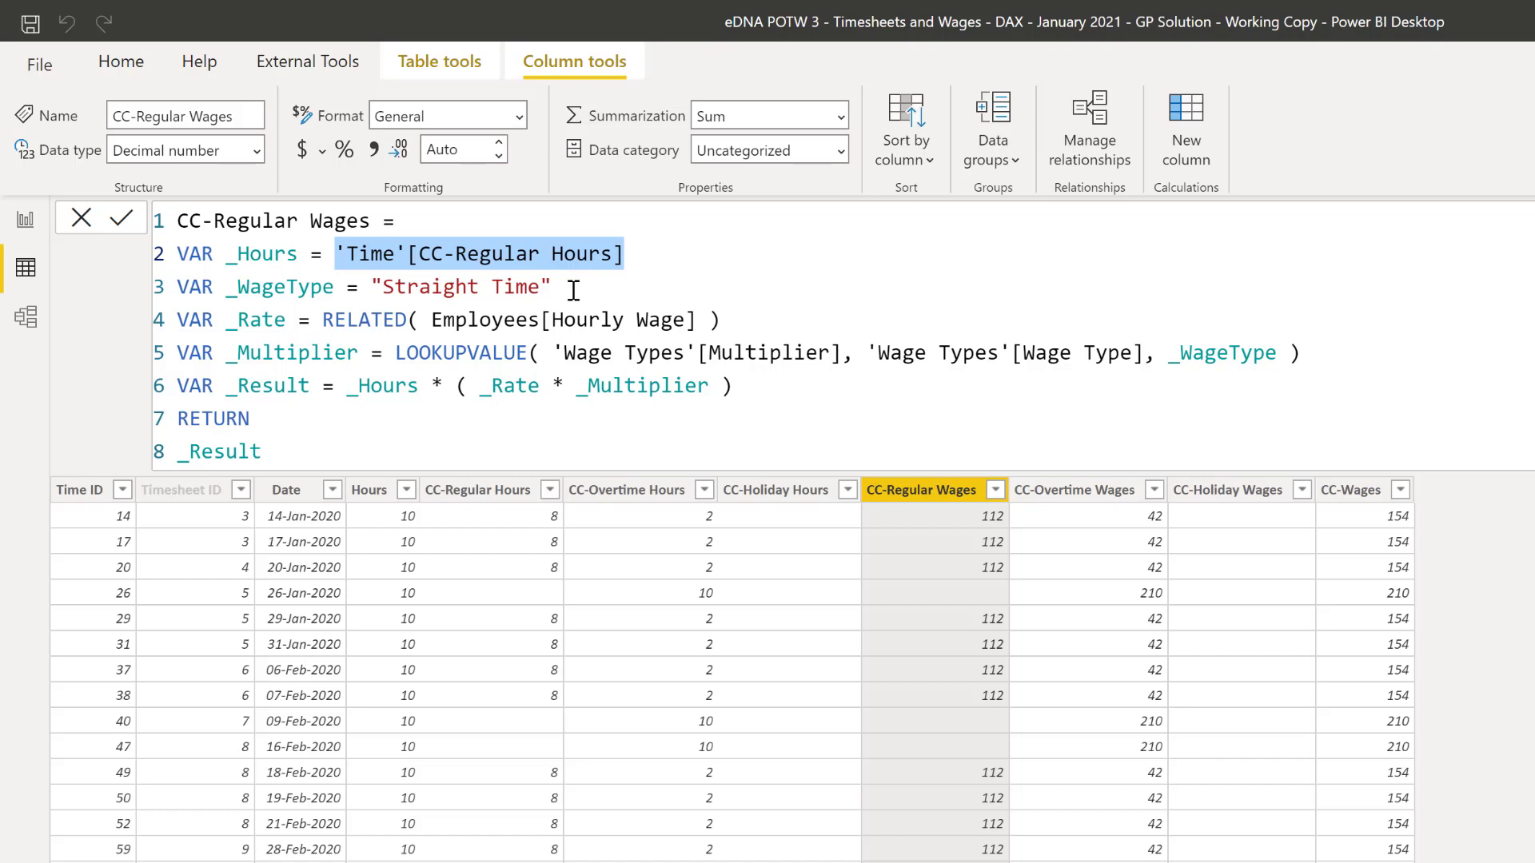
drag(568, 288, 226, 291)
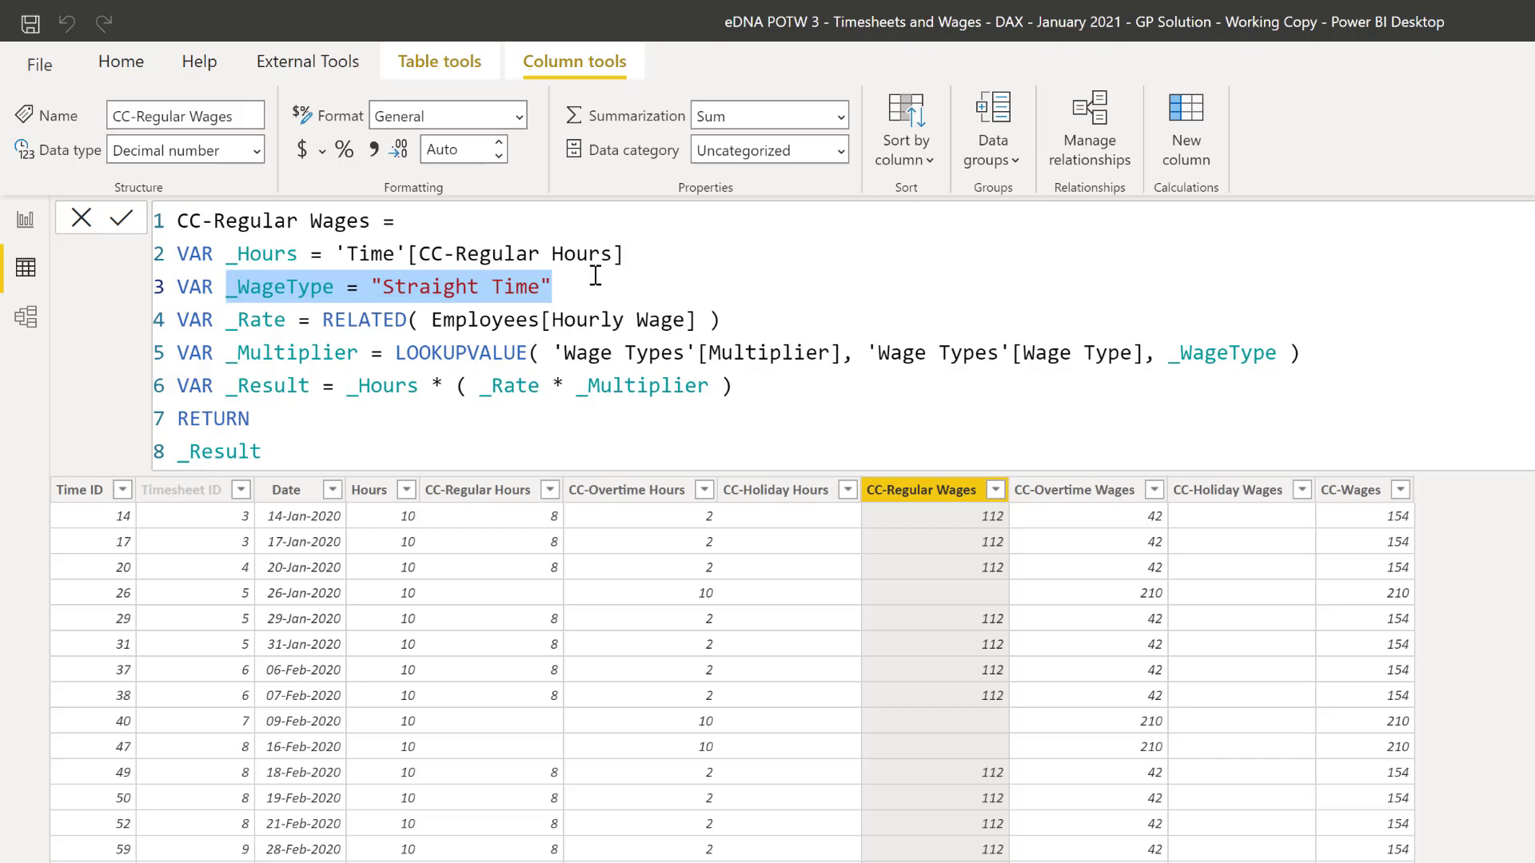
double_click(375, 322)
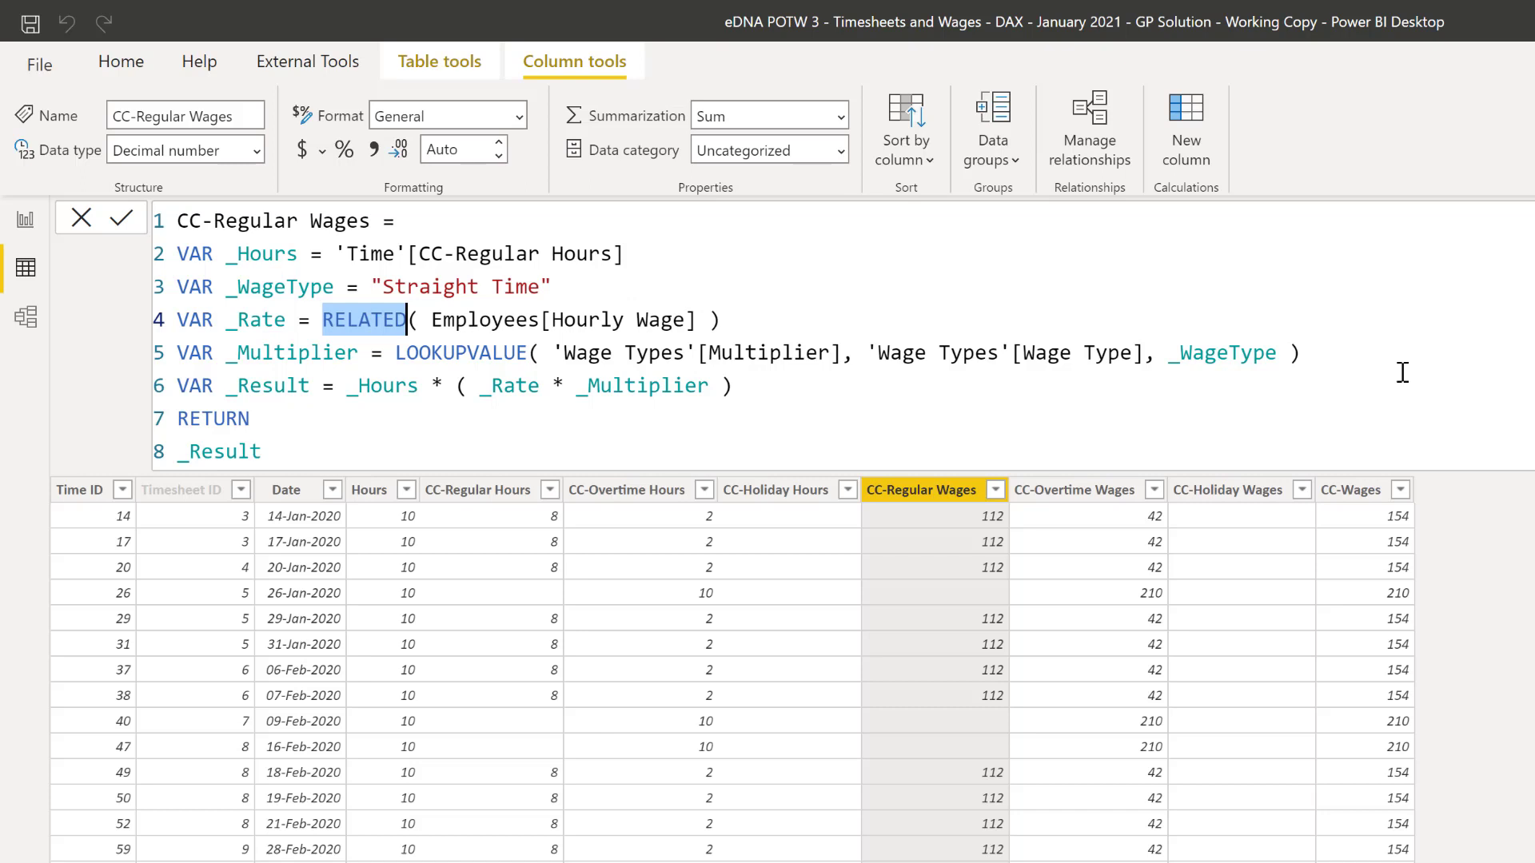
double_click(448, 354)
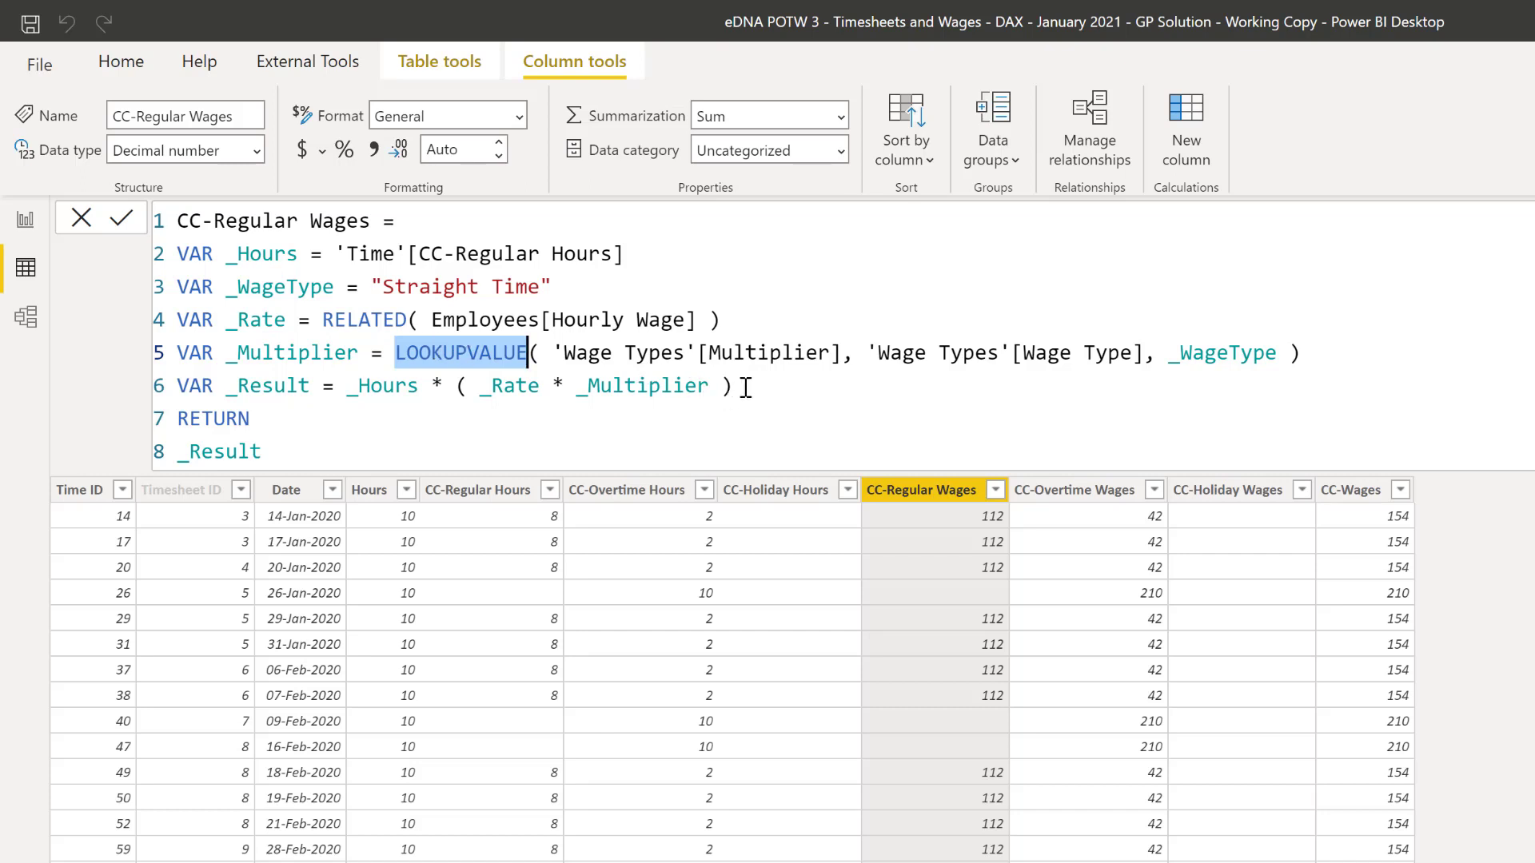
drag(730, 386, 173, 391)
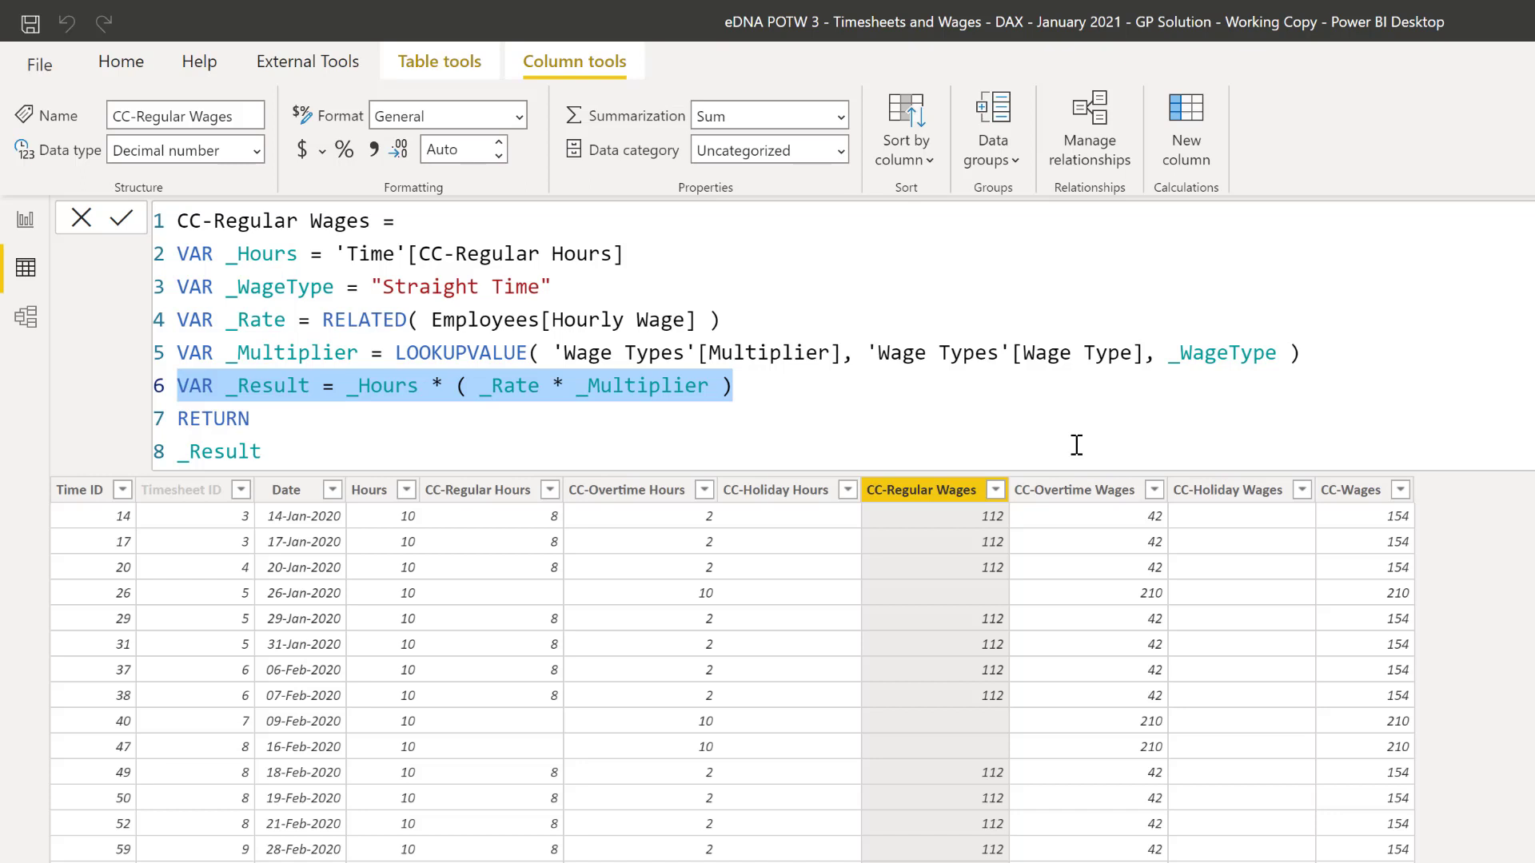
Note the Time and-a half and Double Time wage types, then show the CC-Wages sum formula.
click(1103, 498)
drag(576, 287, 369, 286)
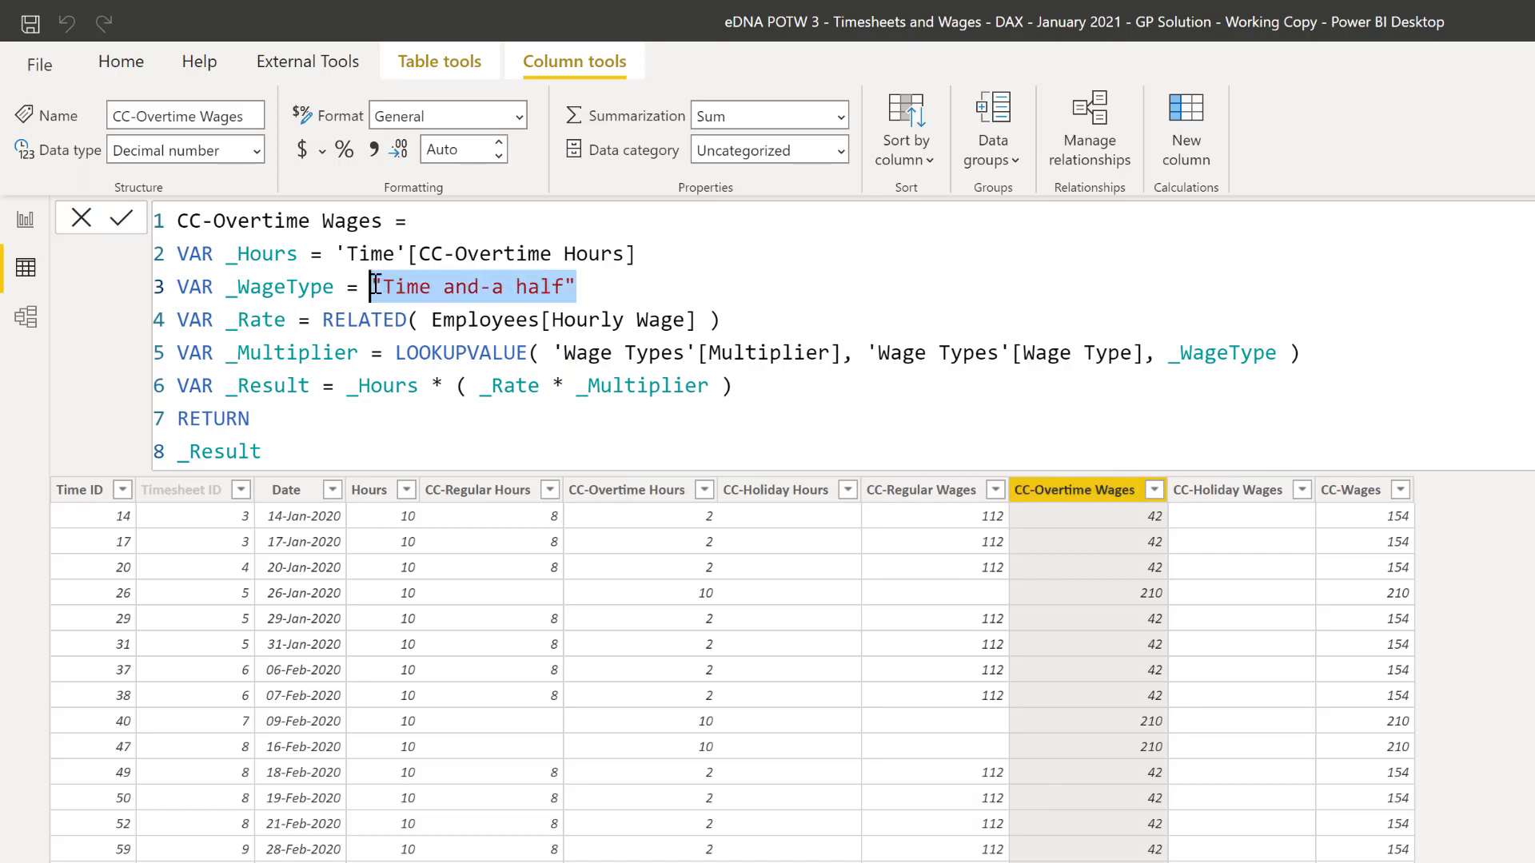
click(1226, 491)
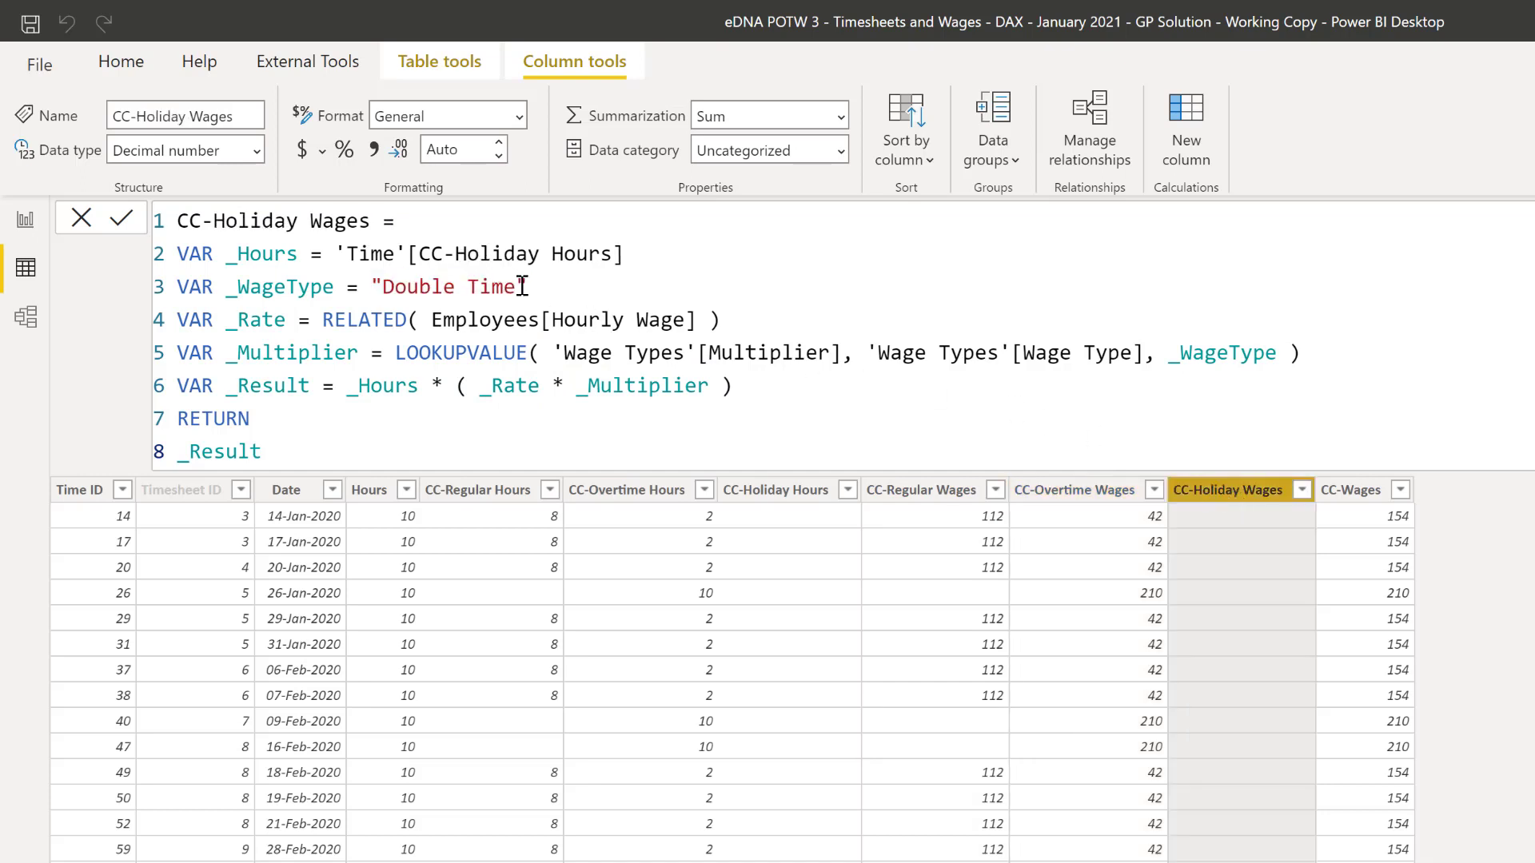
drag(526, 286, 383, 288)
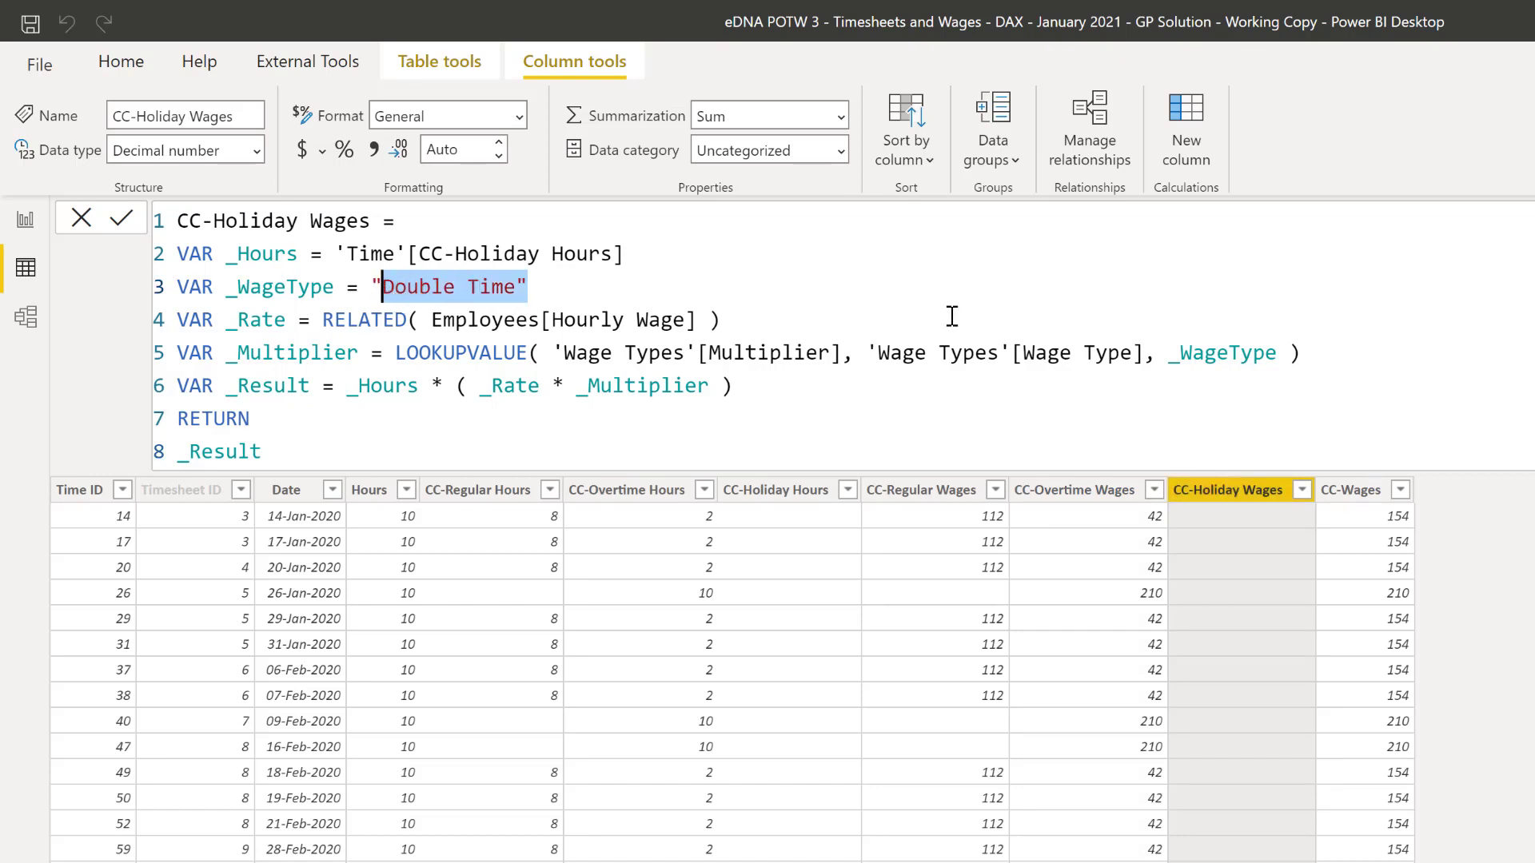
click(1345, 490)
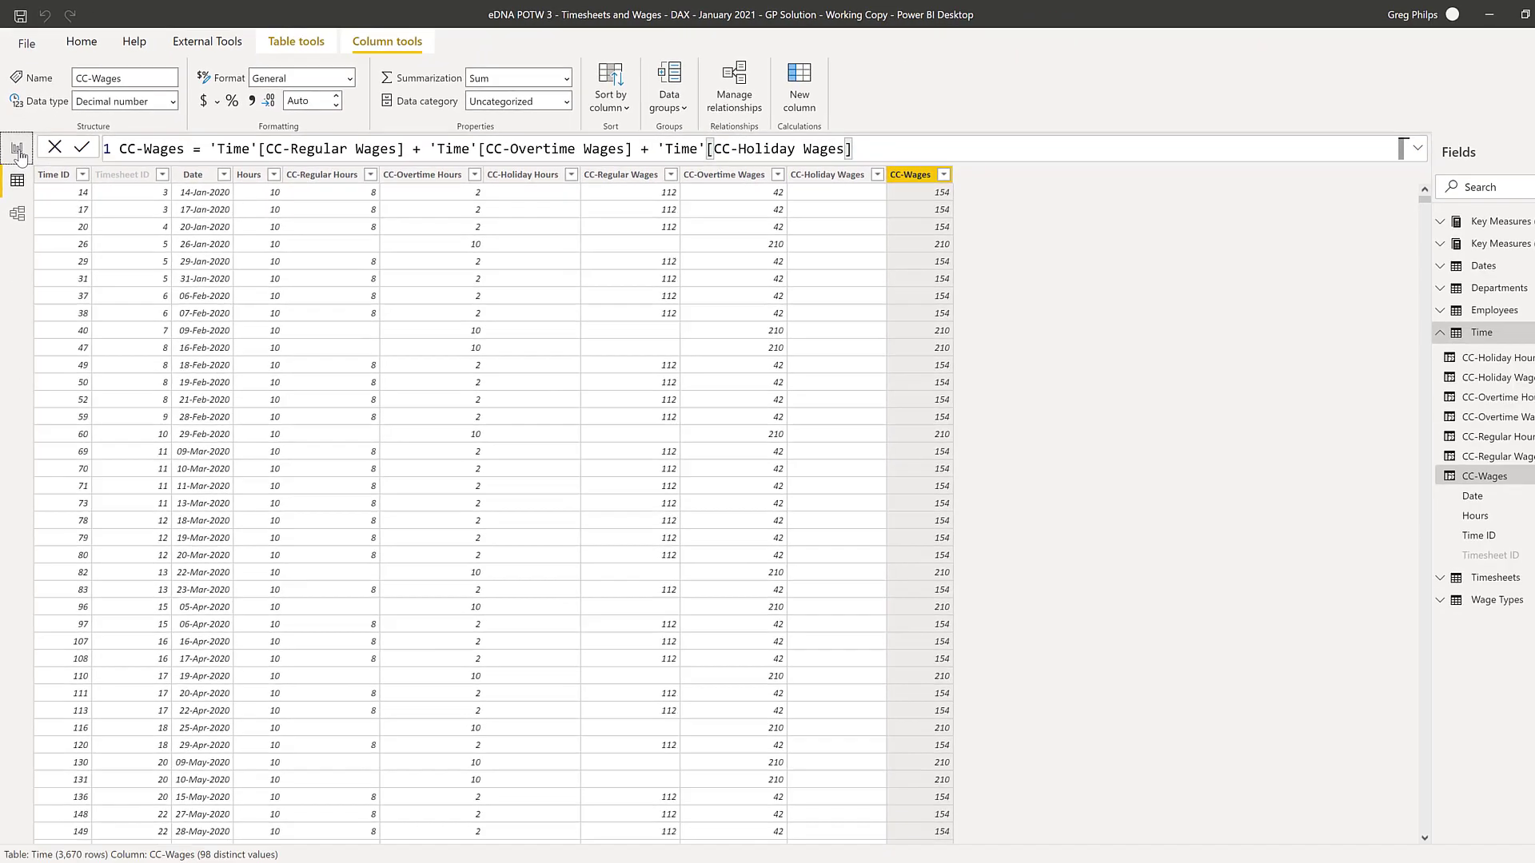
Add all seven CC hours and wages columns, ending with CC-Wages, to the table visual.
click(17, 149)
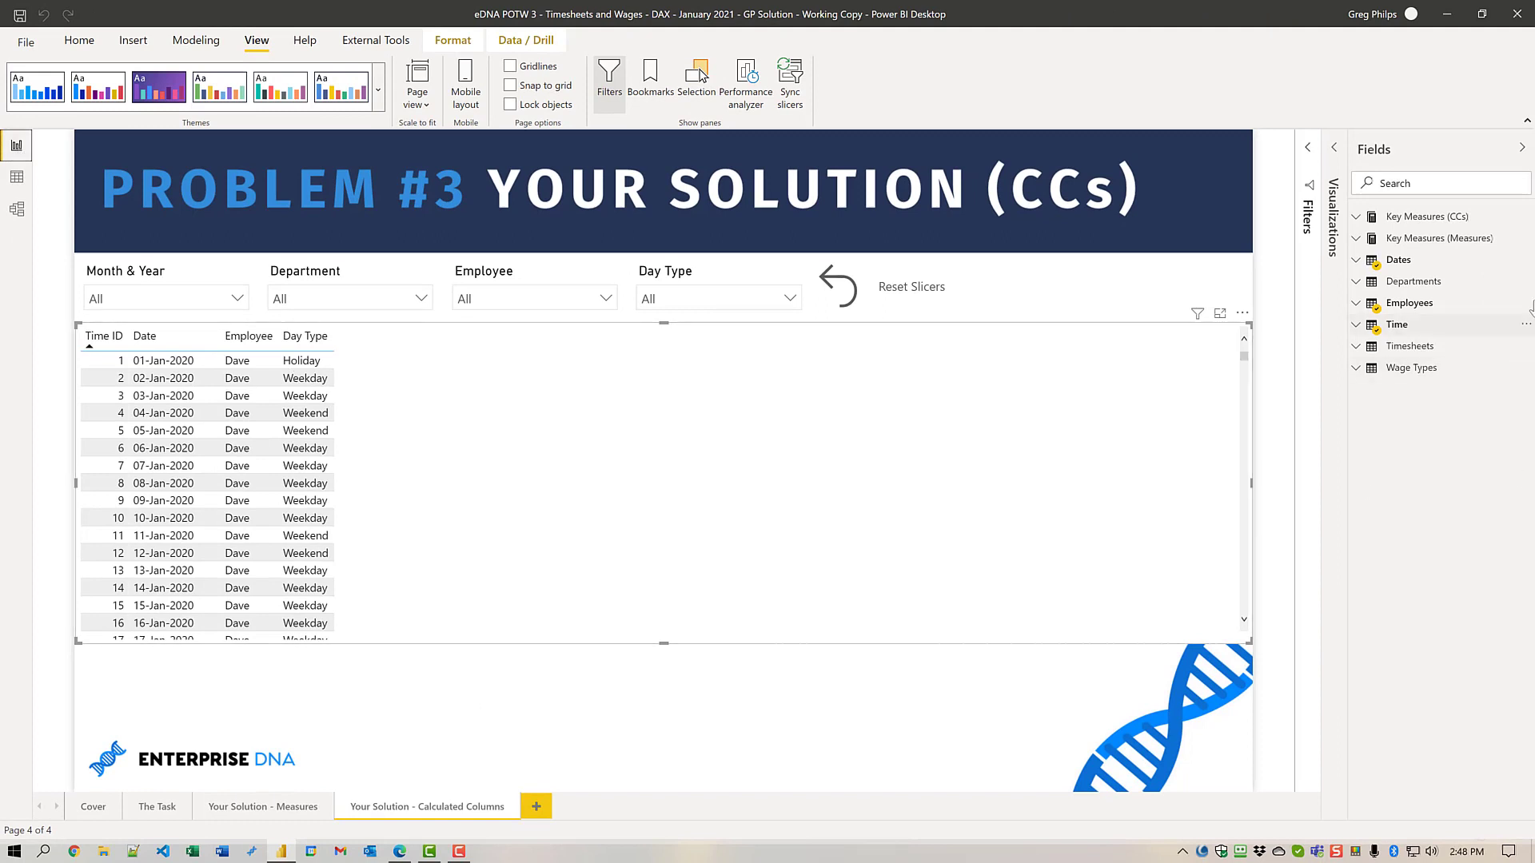
click(1354, 327)
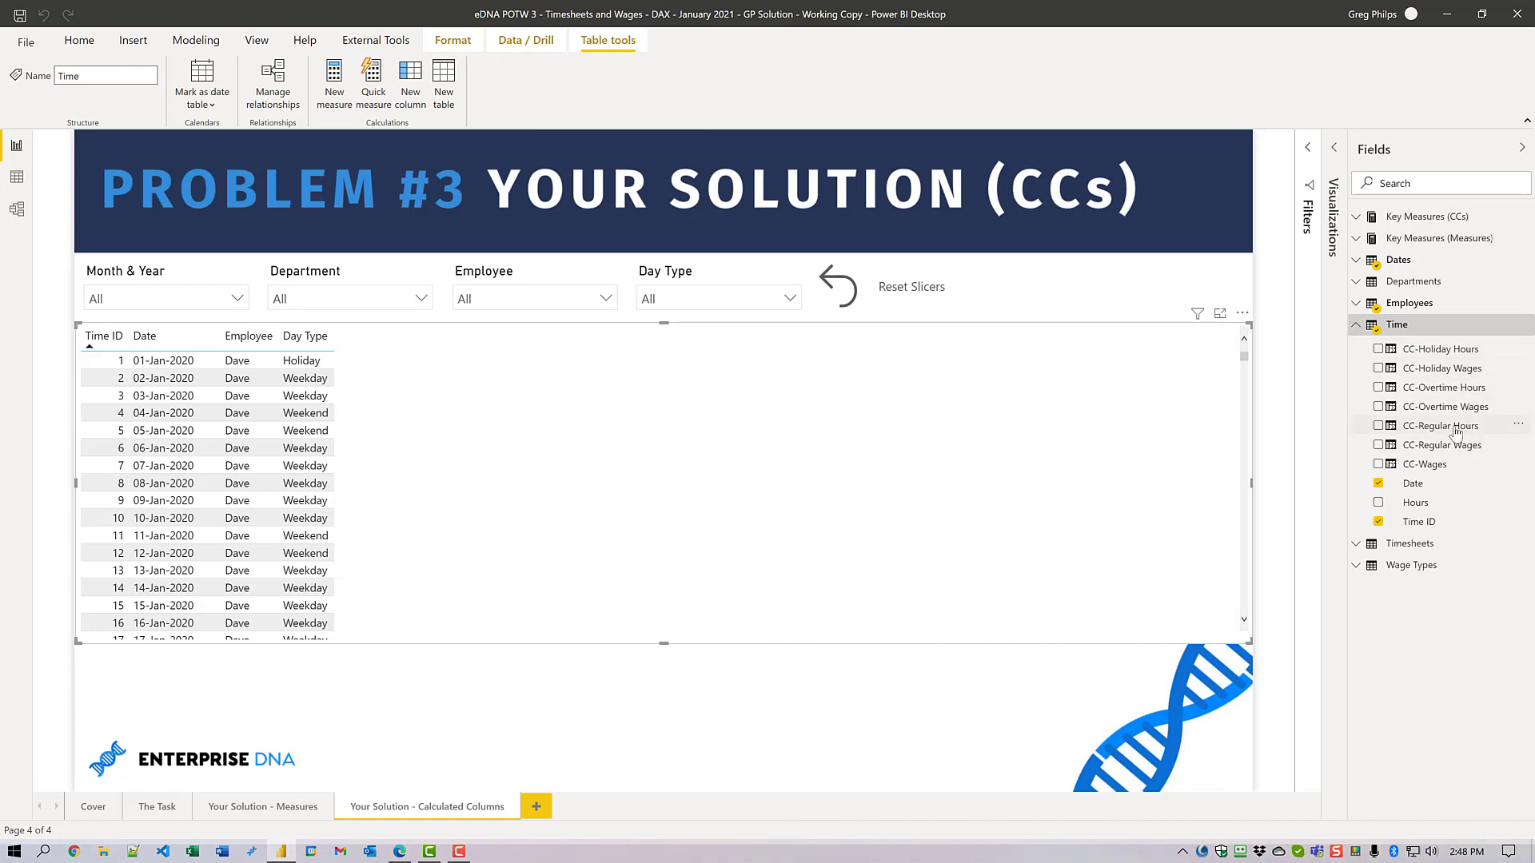
drag(1314, 415, 982, 436)
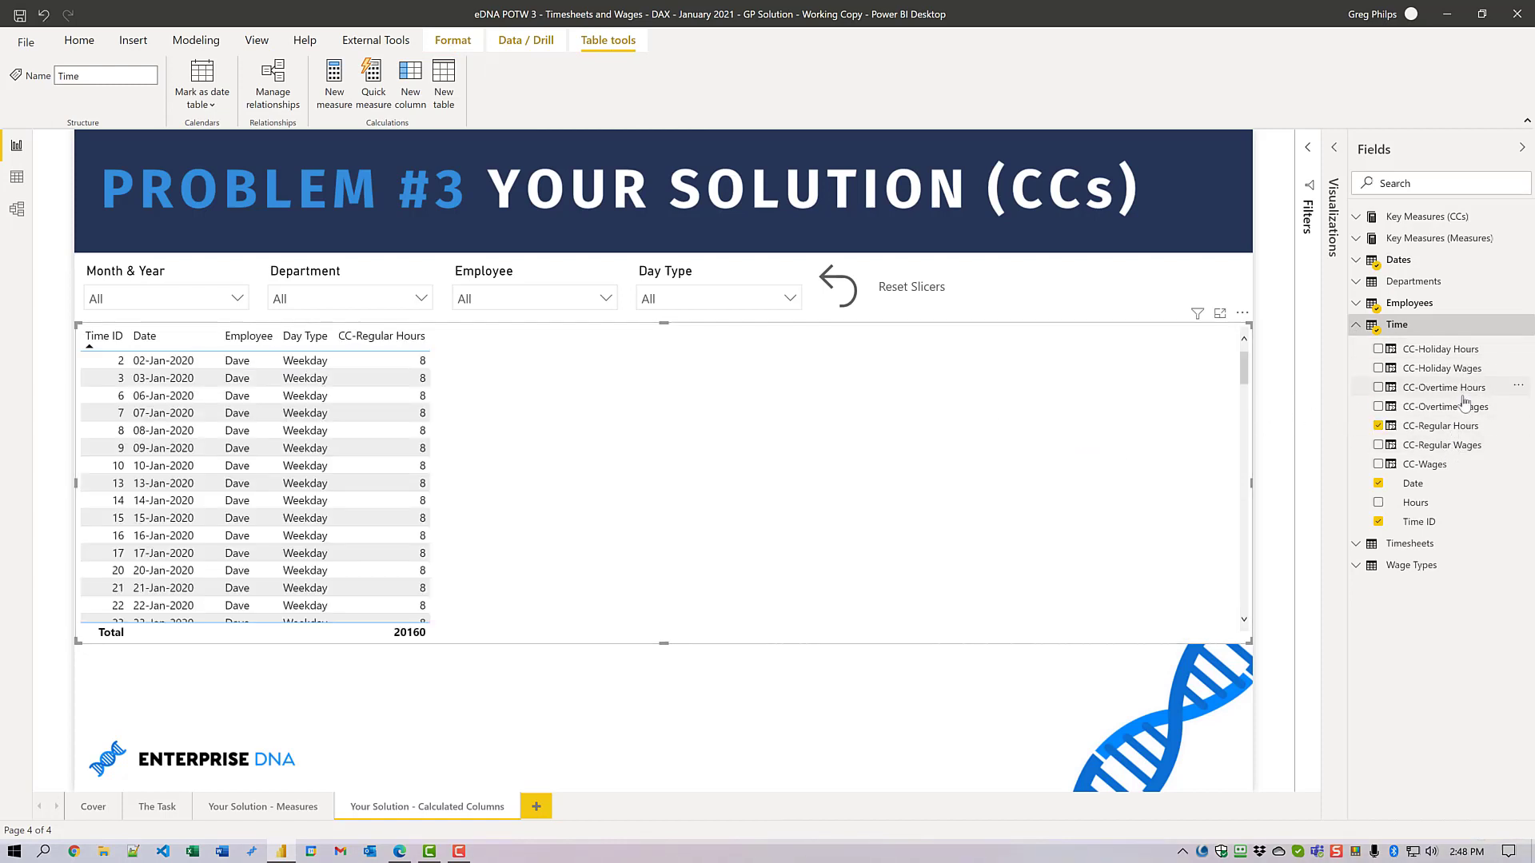
drag(1428, 393, 1043, 406)
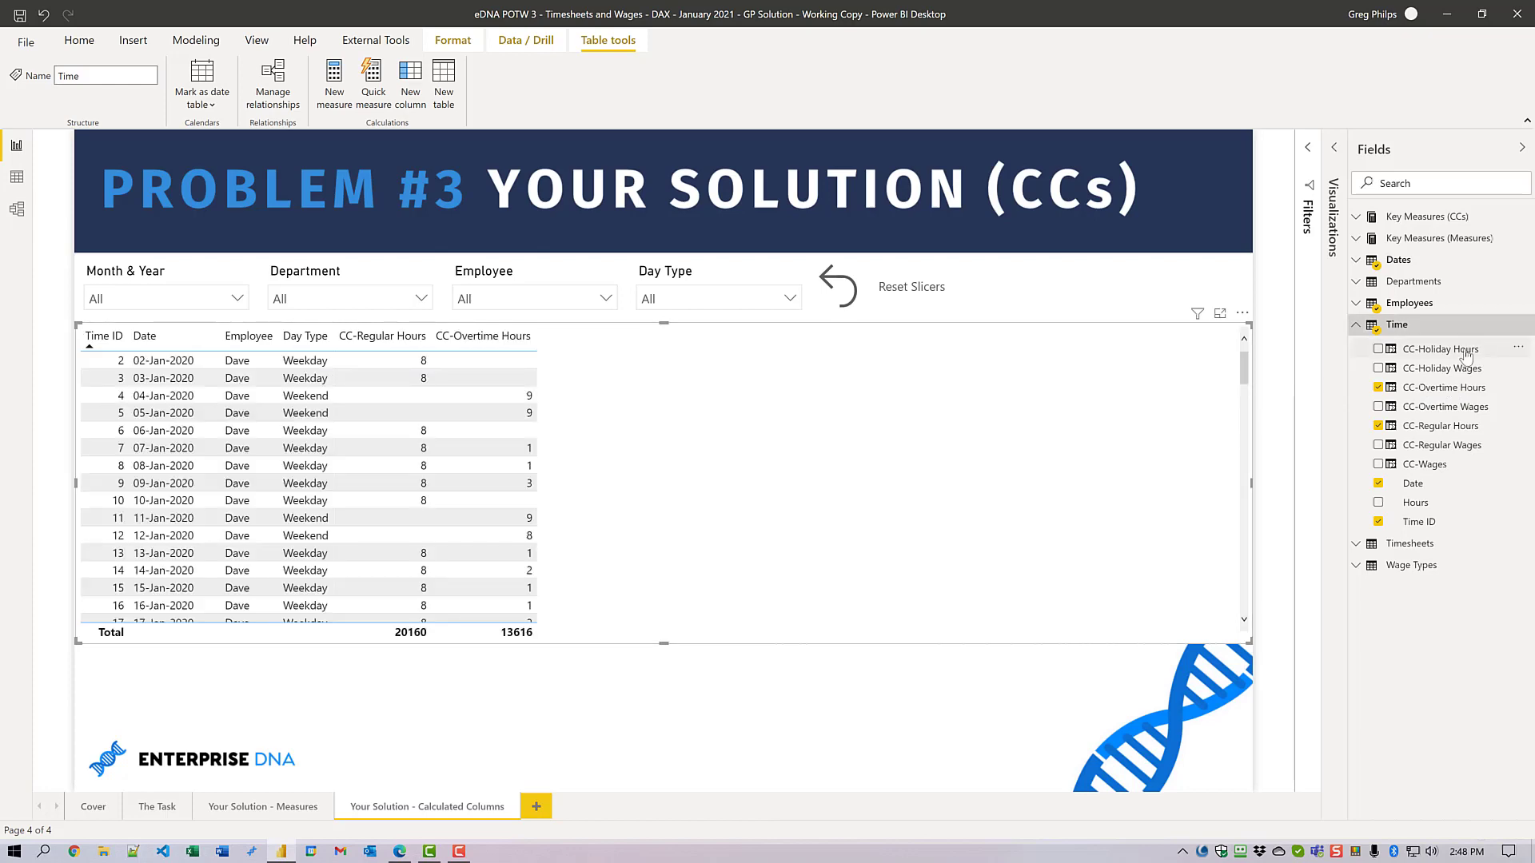
drag(1439, 351, 1120, 387)
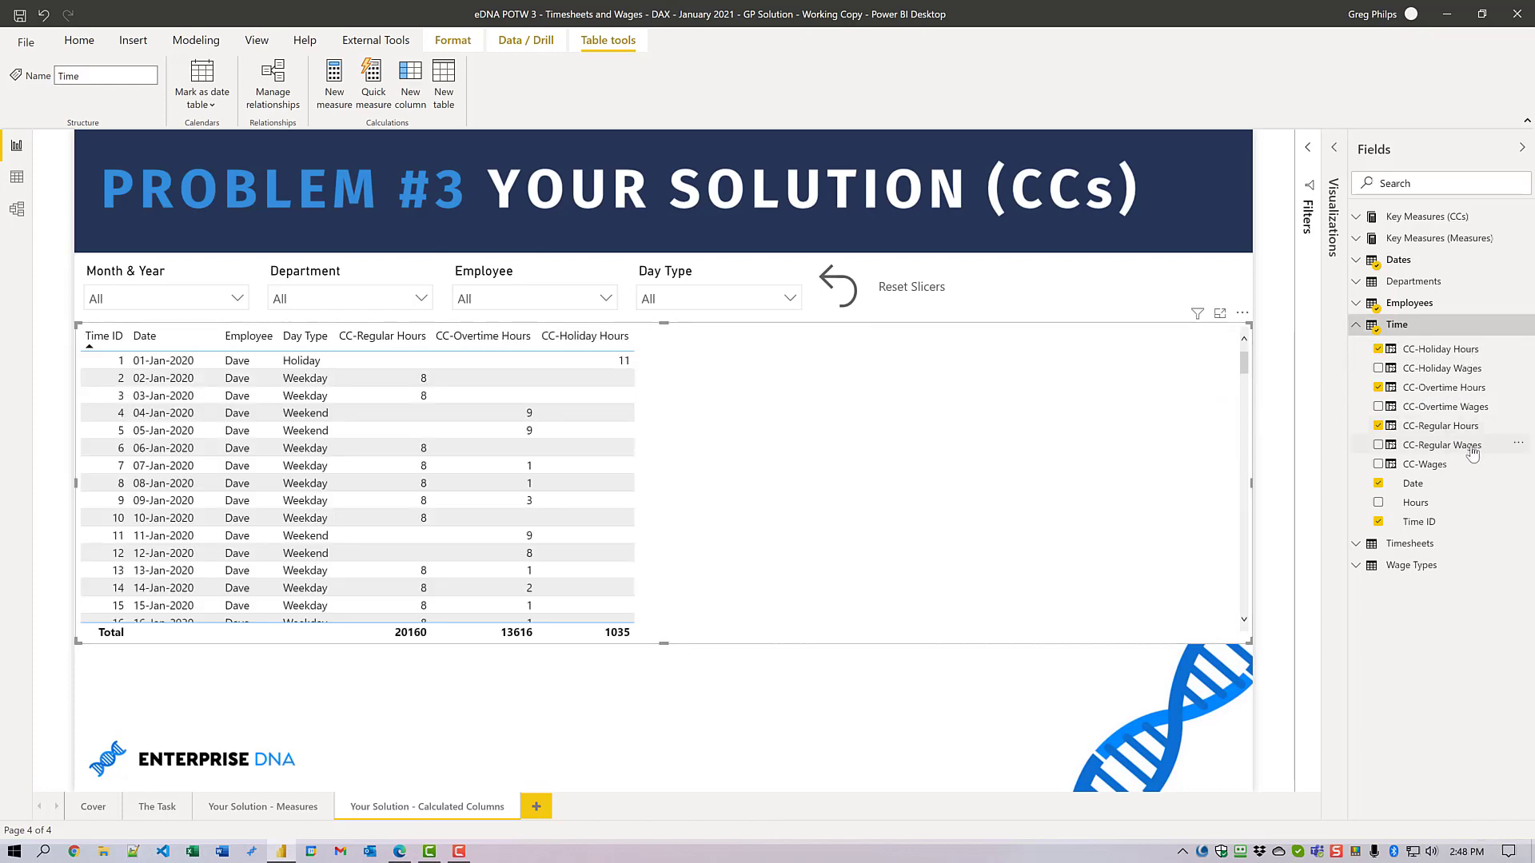
drag(1463, 446, 1125, 451)
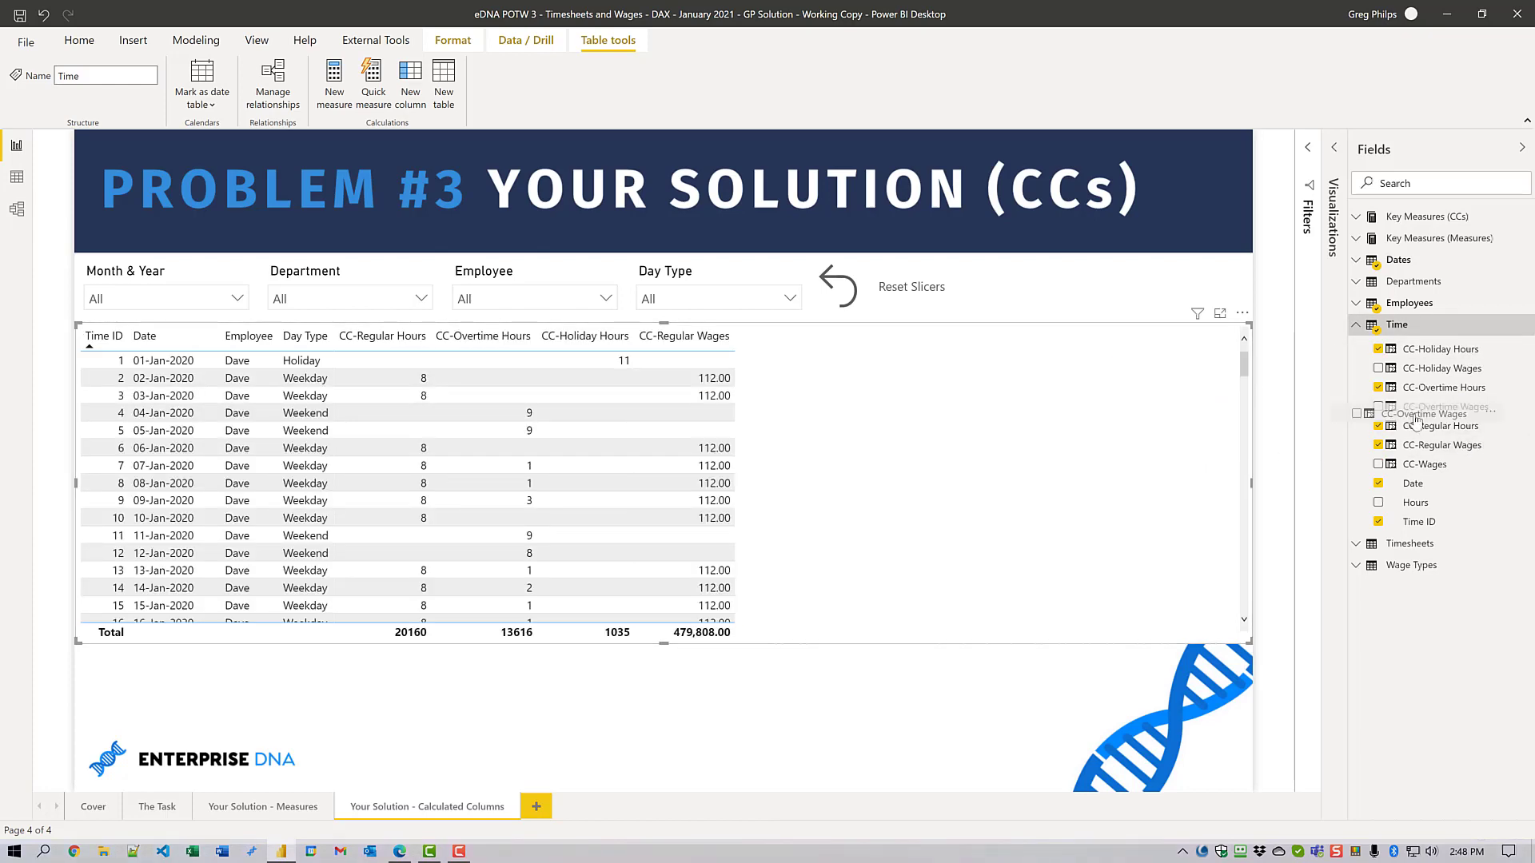
drag(1445, 407, 1107, 422)
drag(1464, 370, 1078, 389)
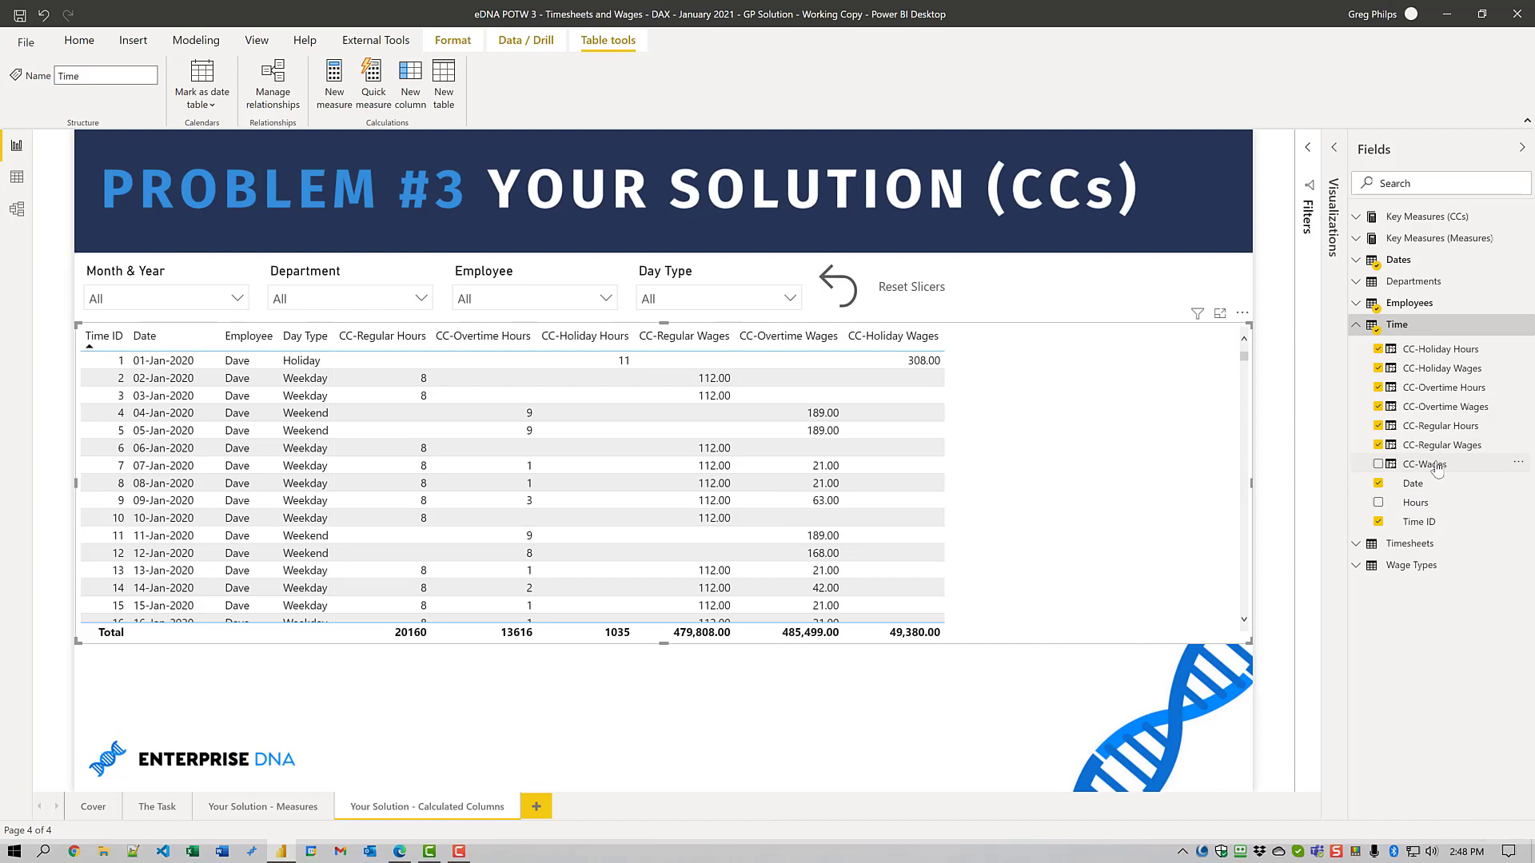
drag(1437, 469, 1111, 483)
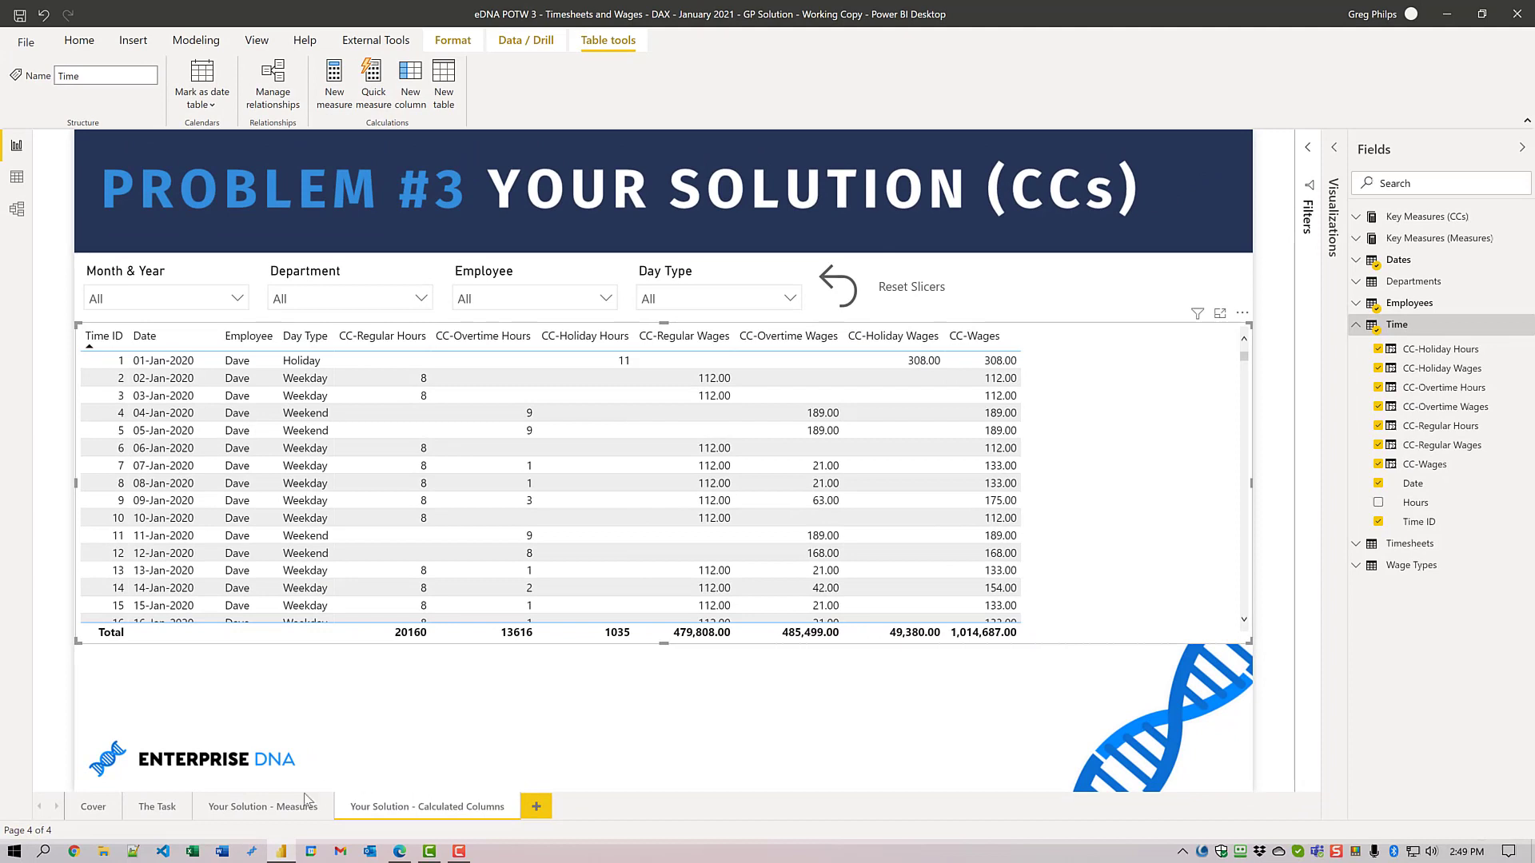
Switch to the Your Solution - Measures page and expand the Key Measures table.
click(271, 807)
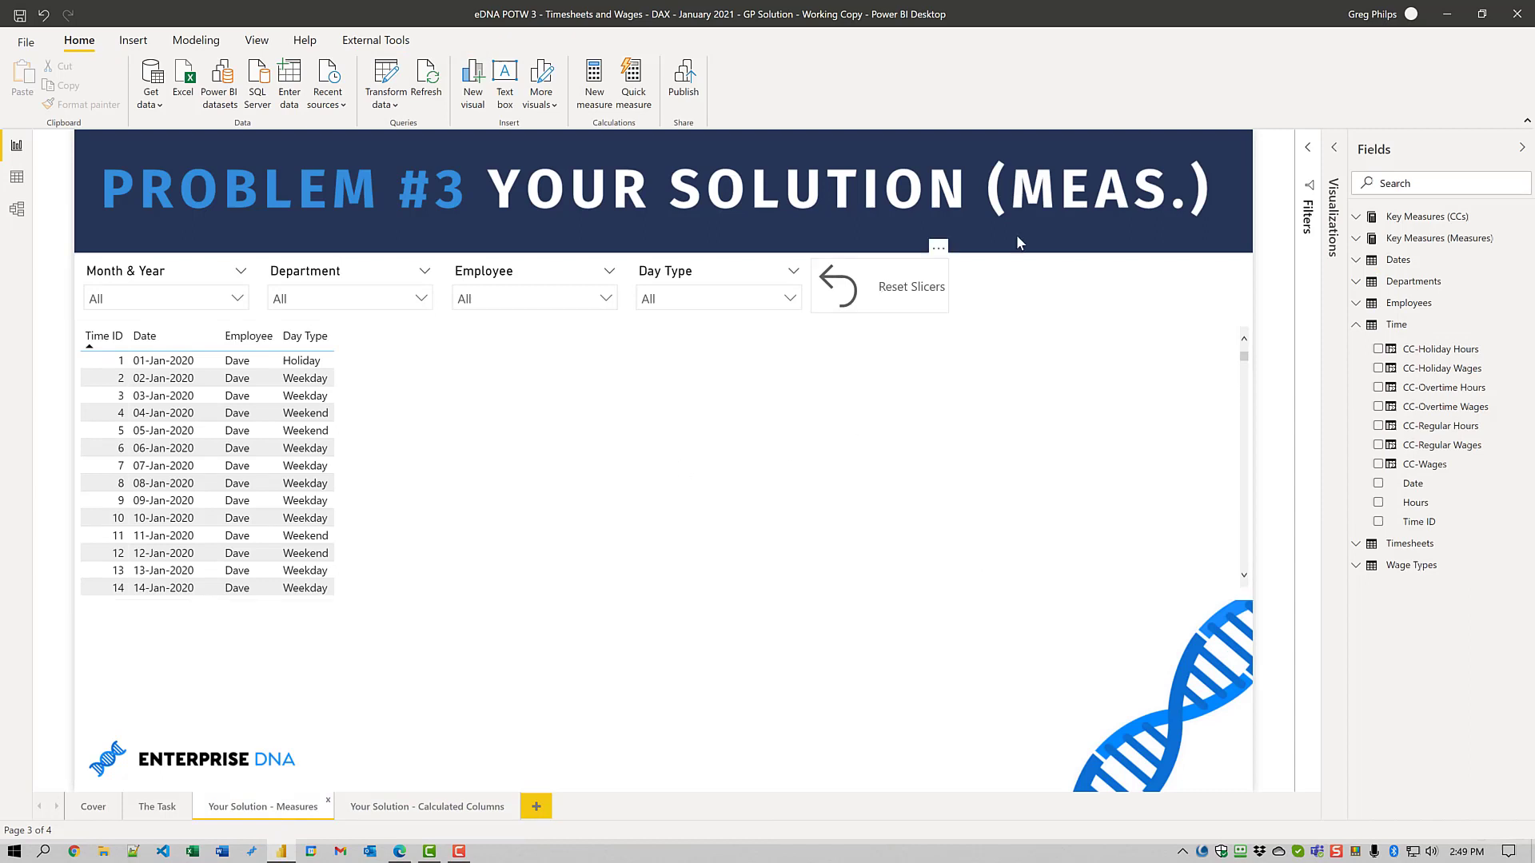
click(1356, 325)
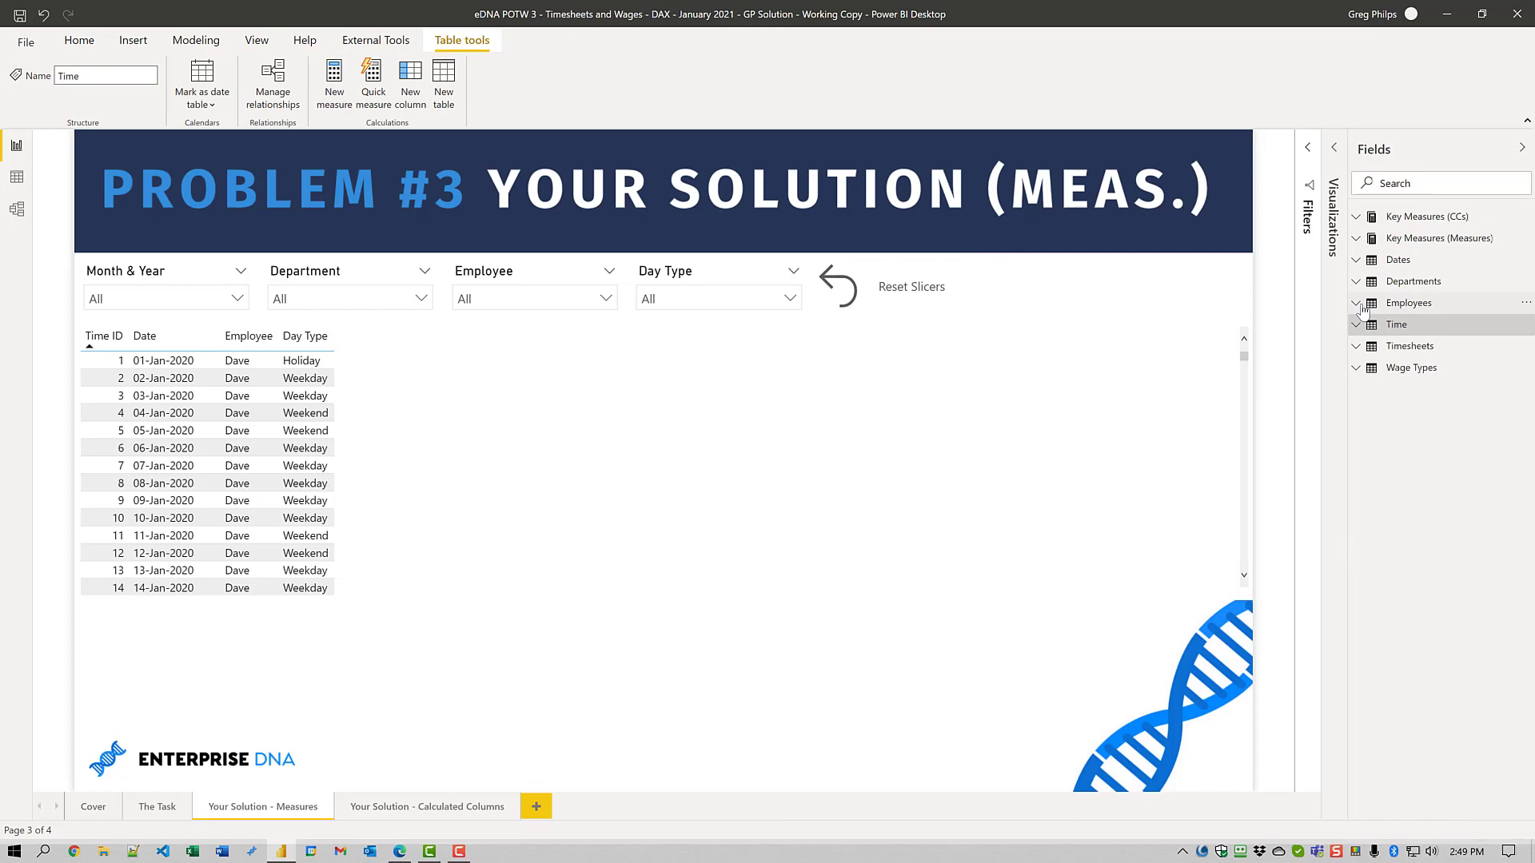
click(1359, 242)
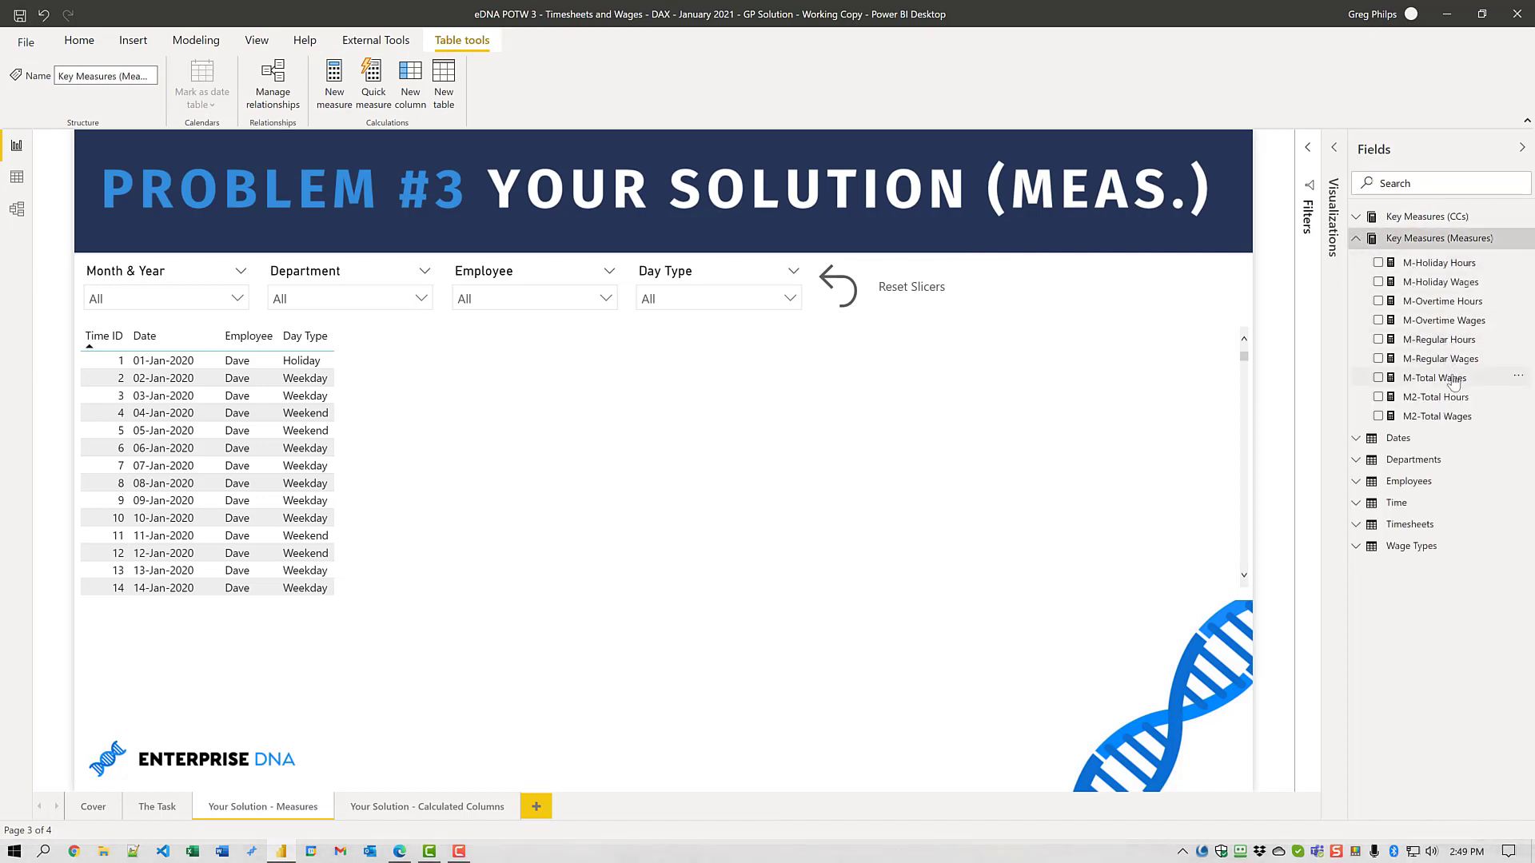
Review the M-Regular, M-Overtime and M-Holiday Hours formulas, noting the SELECTEDVALUE hours lookup.
click(1454, 344)
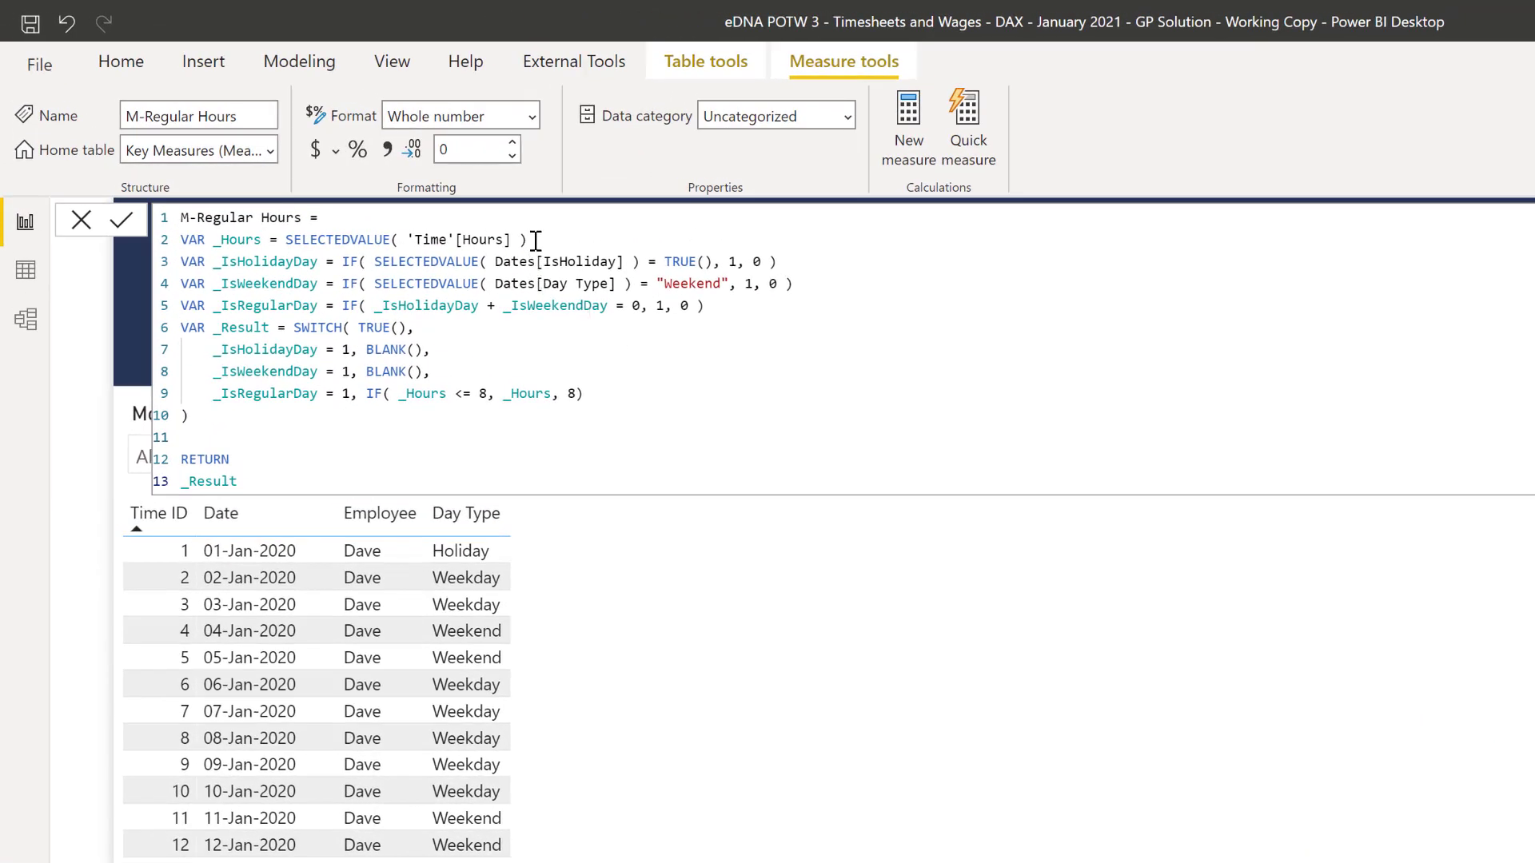
drag(535, 240, 285, 242)
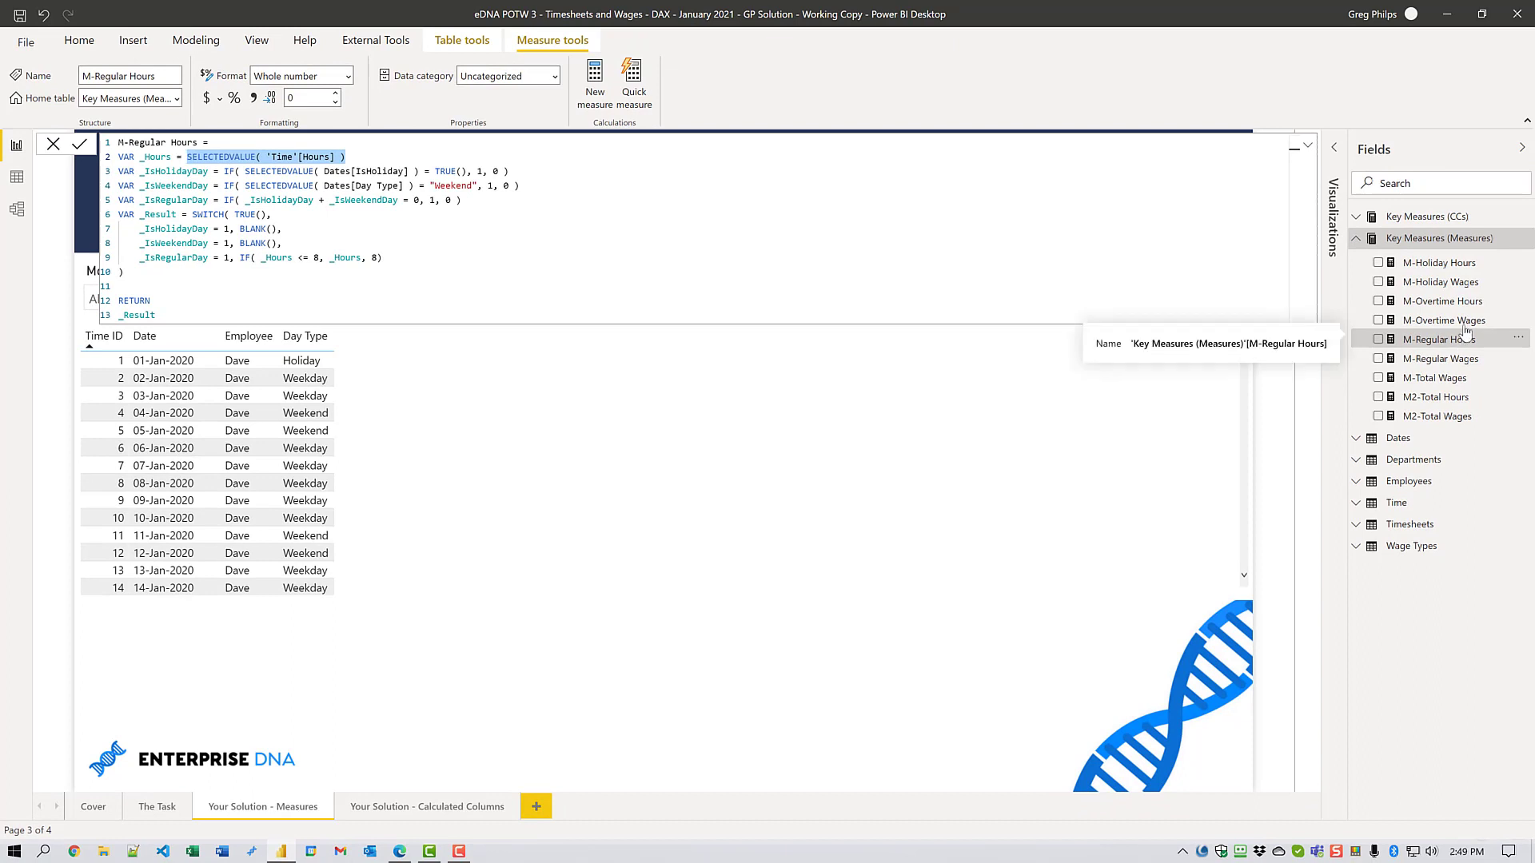
click(1469, 303)
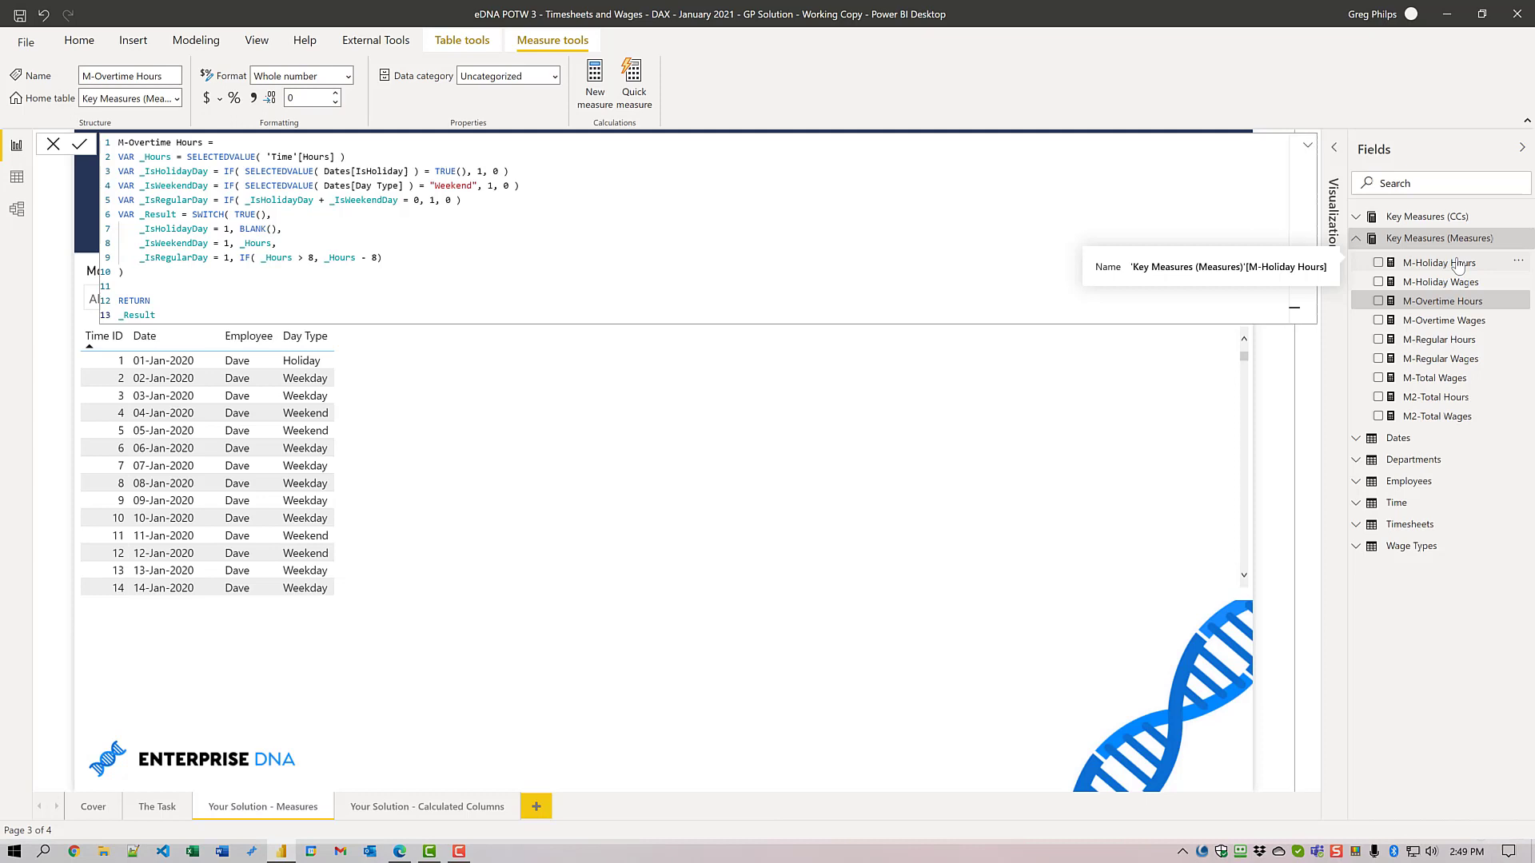
click(1459, 266)
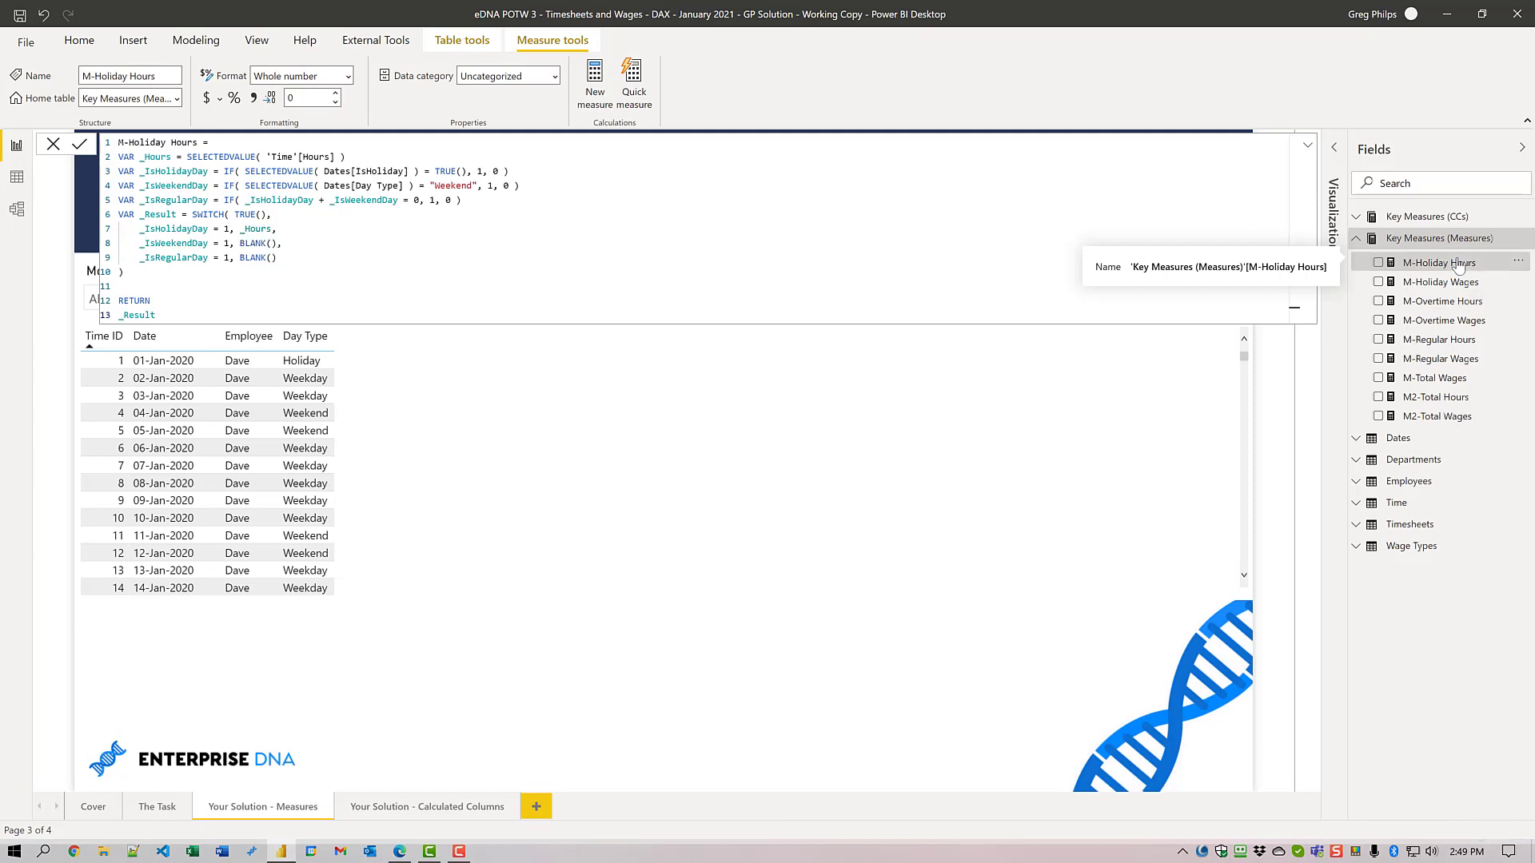
Review the M-Regular, M-Overtime, M-Holiday and M-Total Wages formulas, then reselect the table visual.
click(1451, 359)
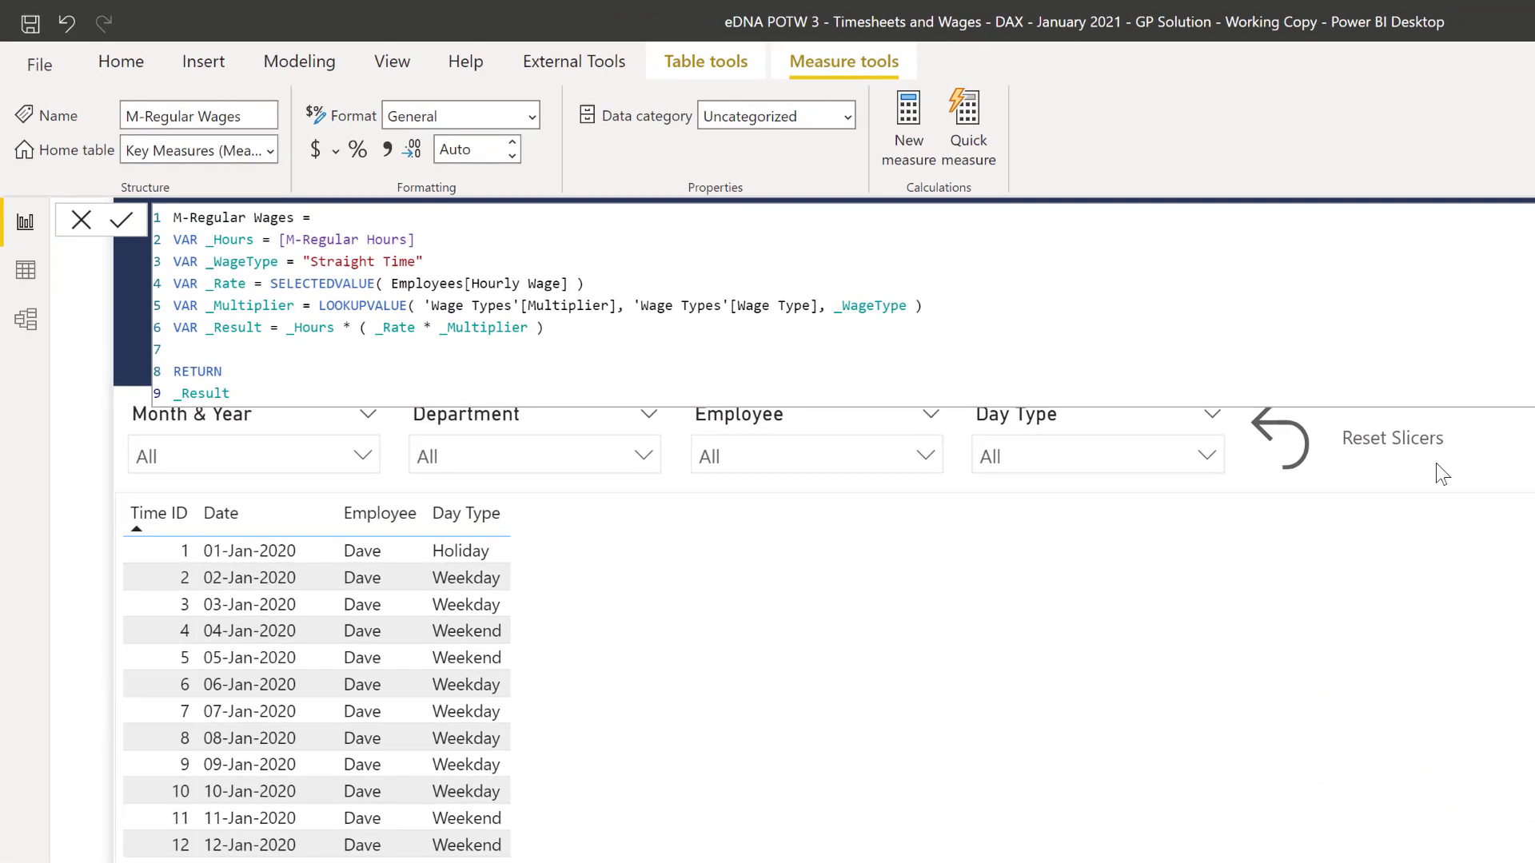
drag(423, 239, 278, 240)
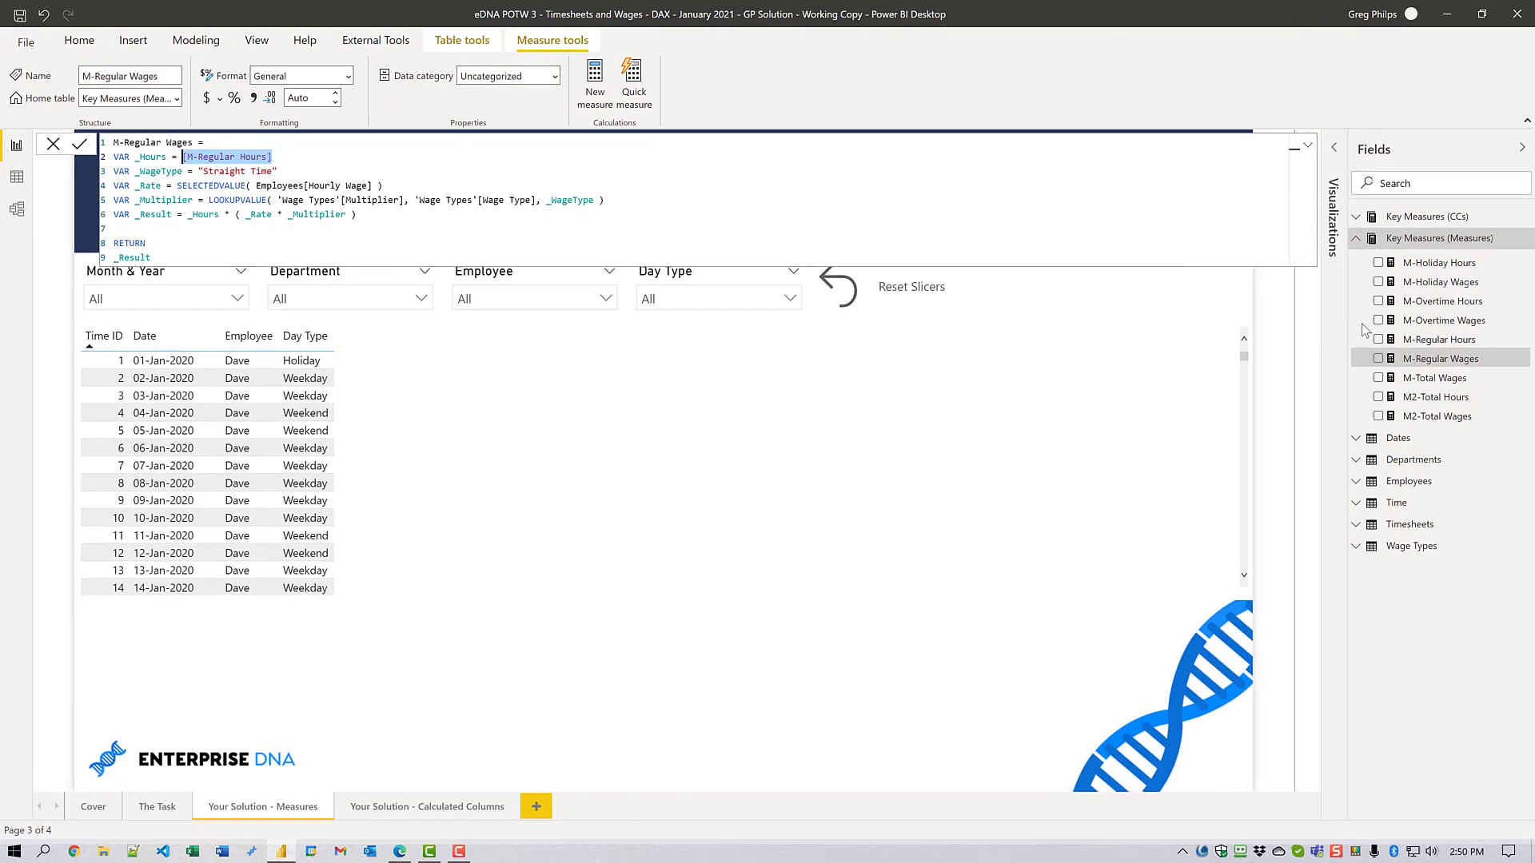
click(1463, 322)
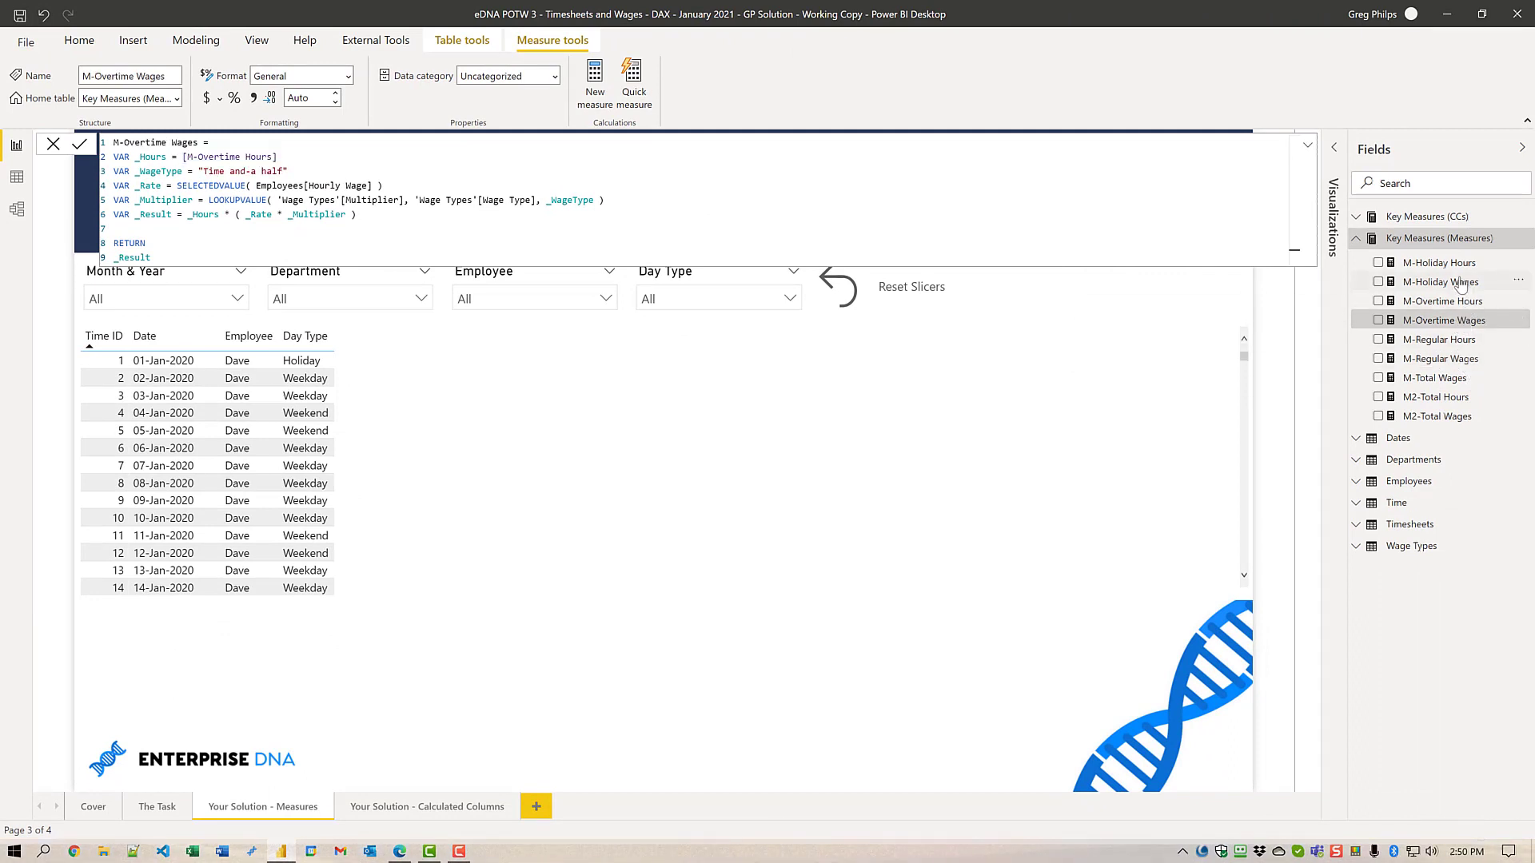
click(1462, 285)
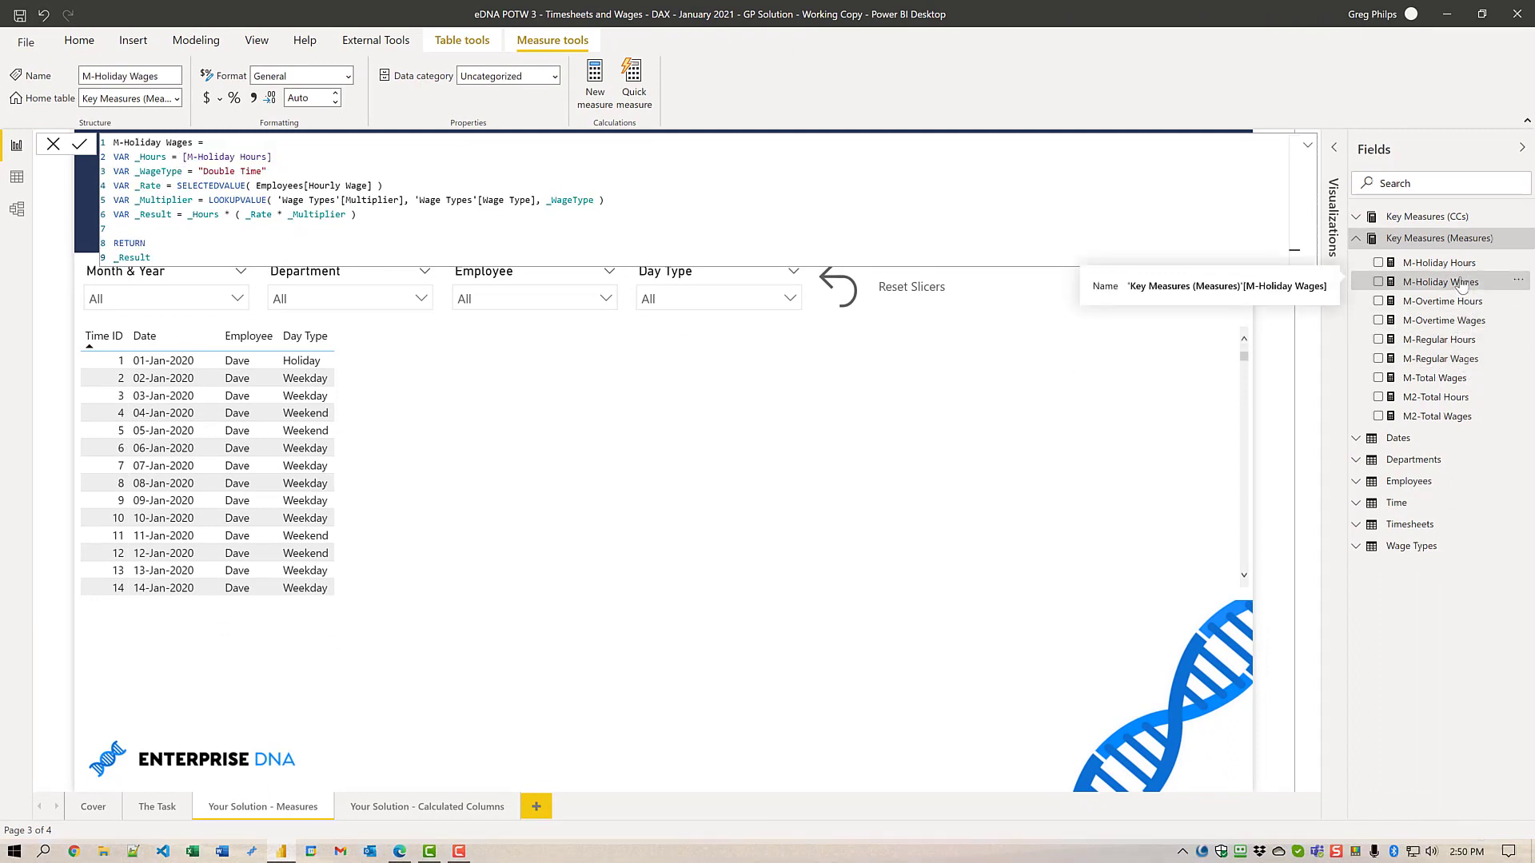
click(1455, 381)
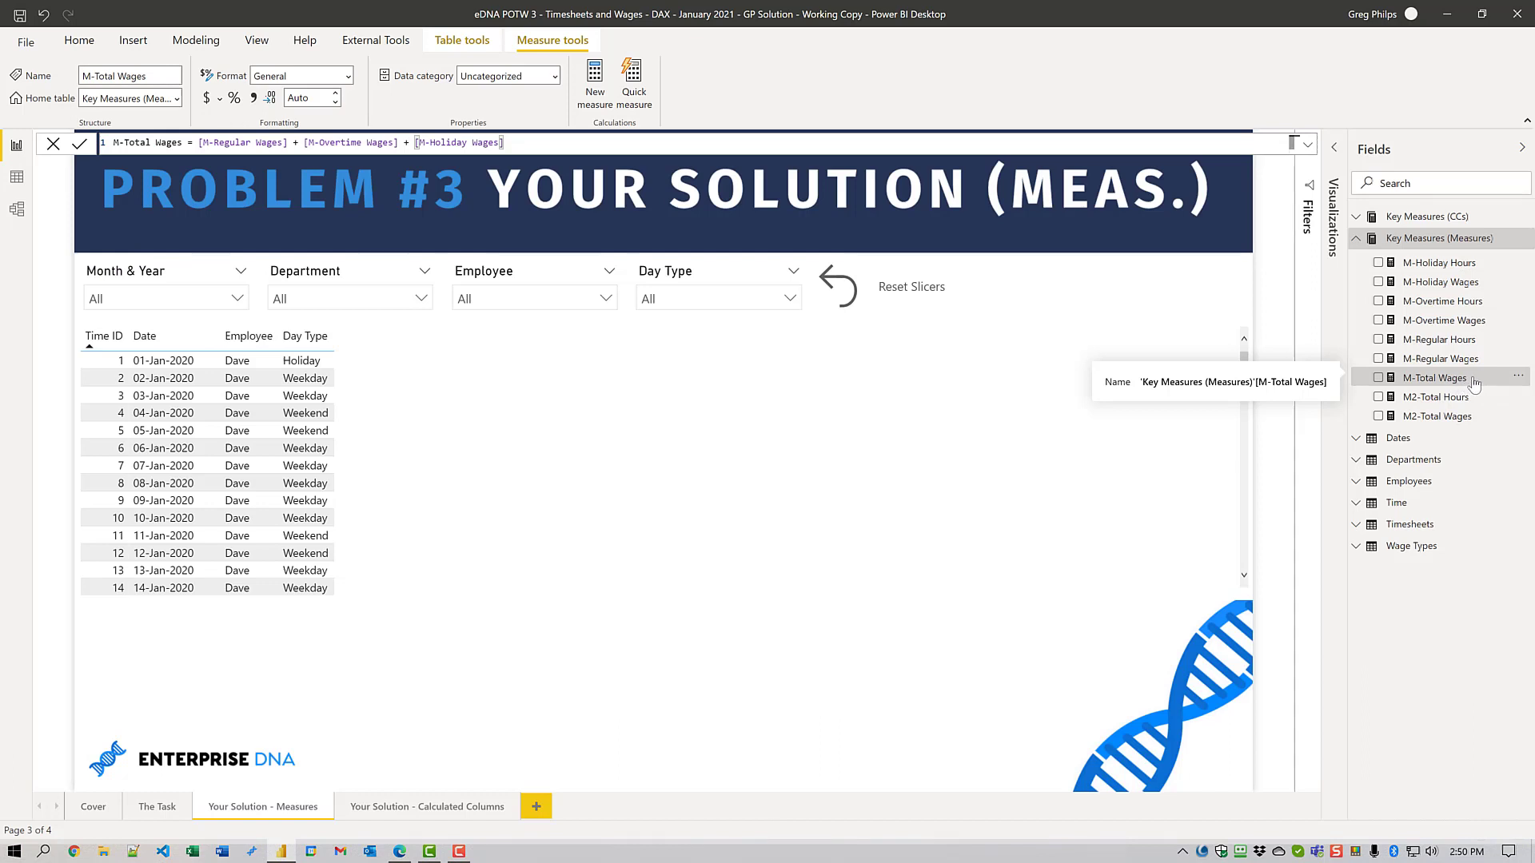
click(702, 500)
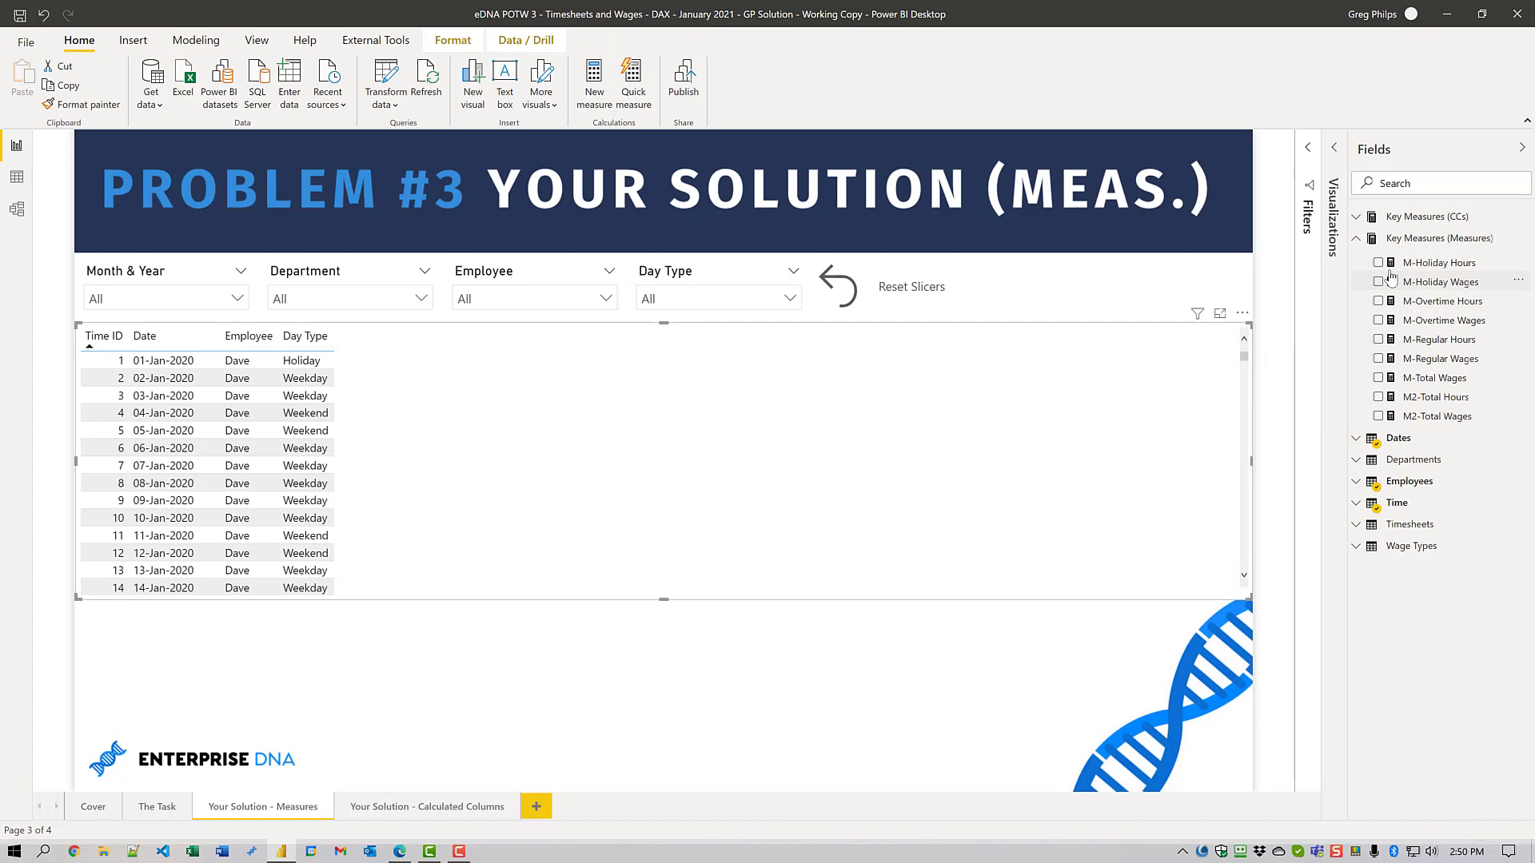
Add the M-Regular, Overtime and Holiday Hours and Wages measures plus M-Total Wages as columns.
click(1378, 339)
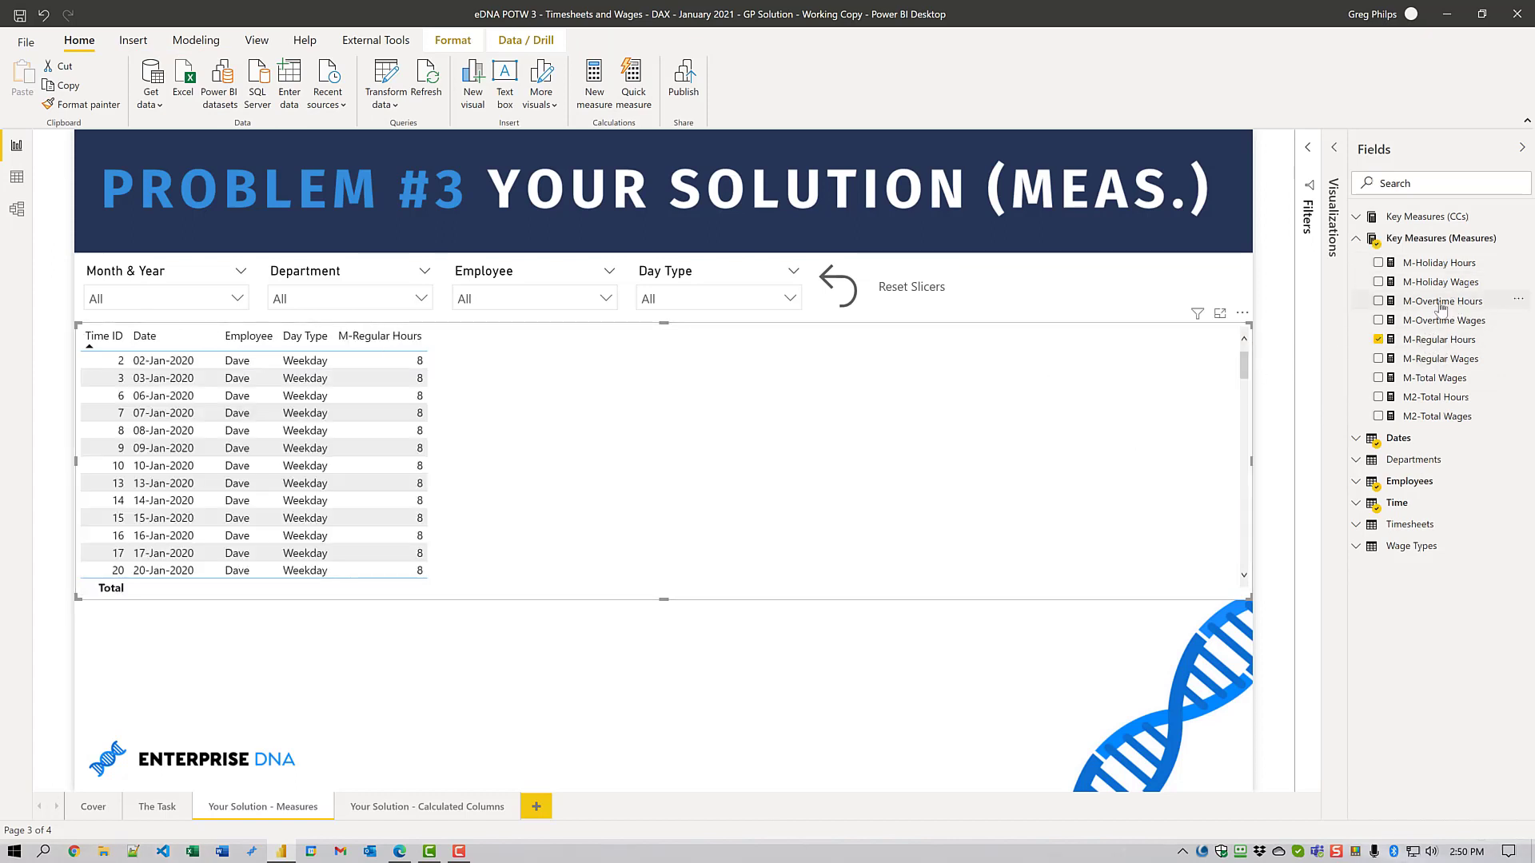
drag(1439, 302, 991, 382)
drag(1435, 263, 1039, 387)
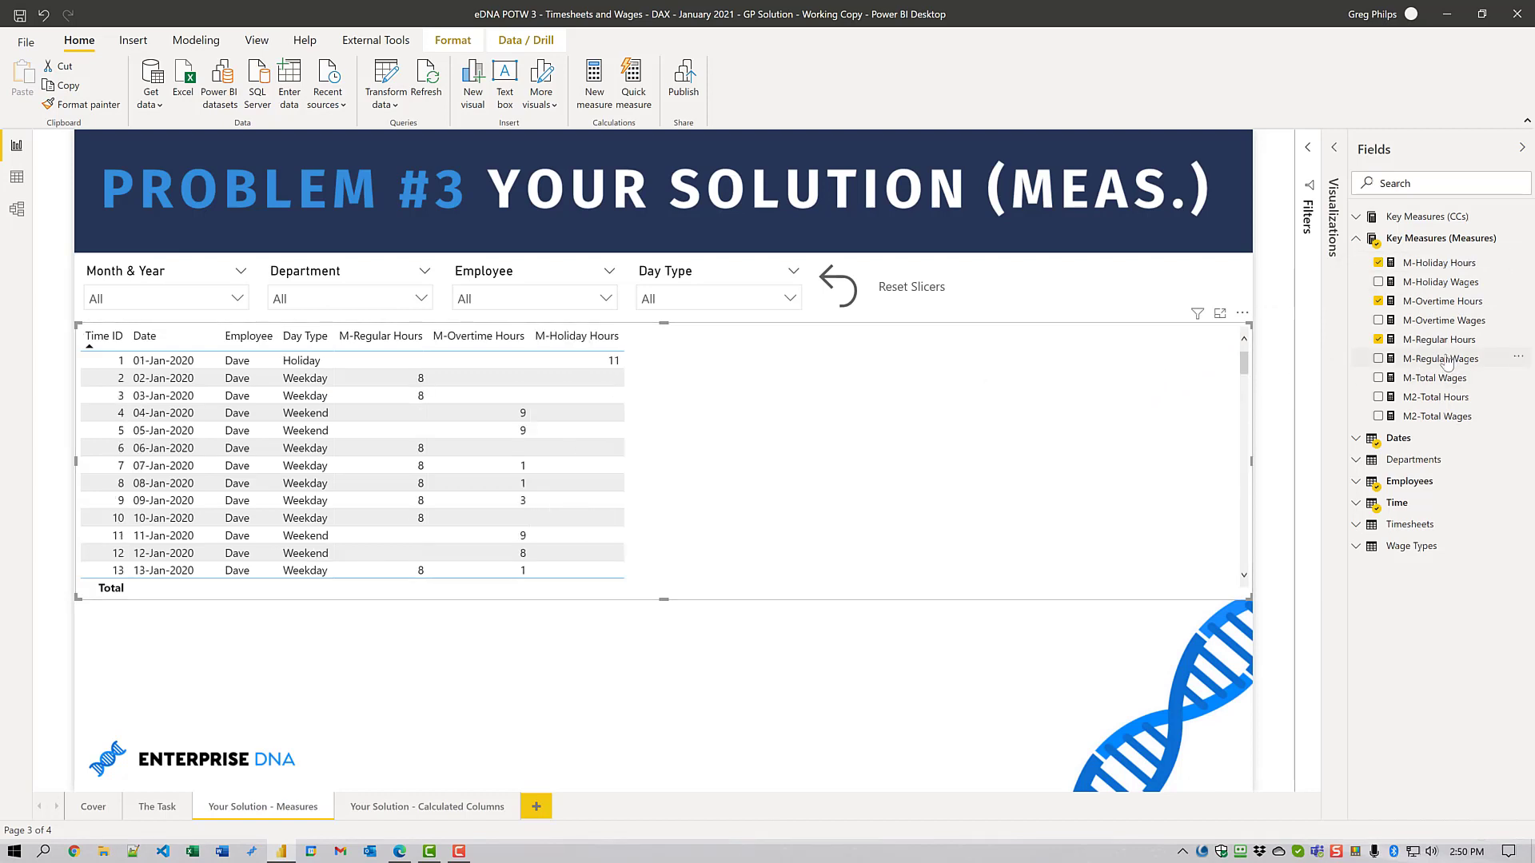
drag(1423, 364, 1079, 376)
drag(1439, 321, 1071, 376)
drag(1422, 290, 1077, 382)
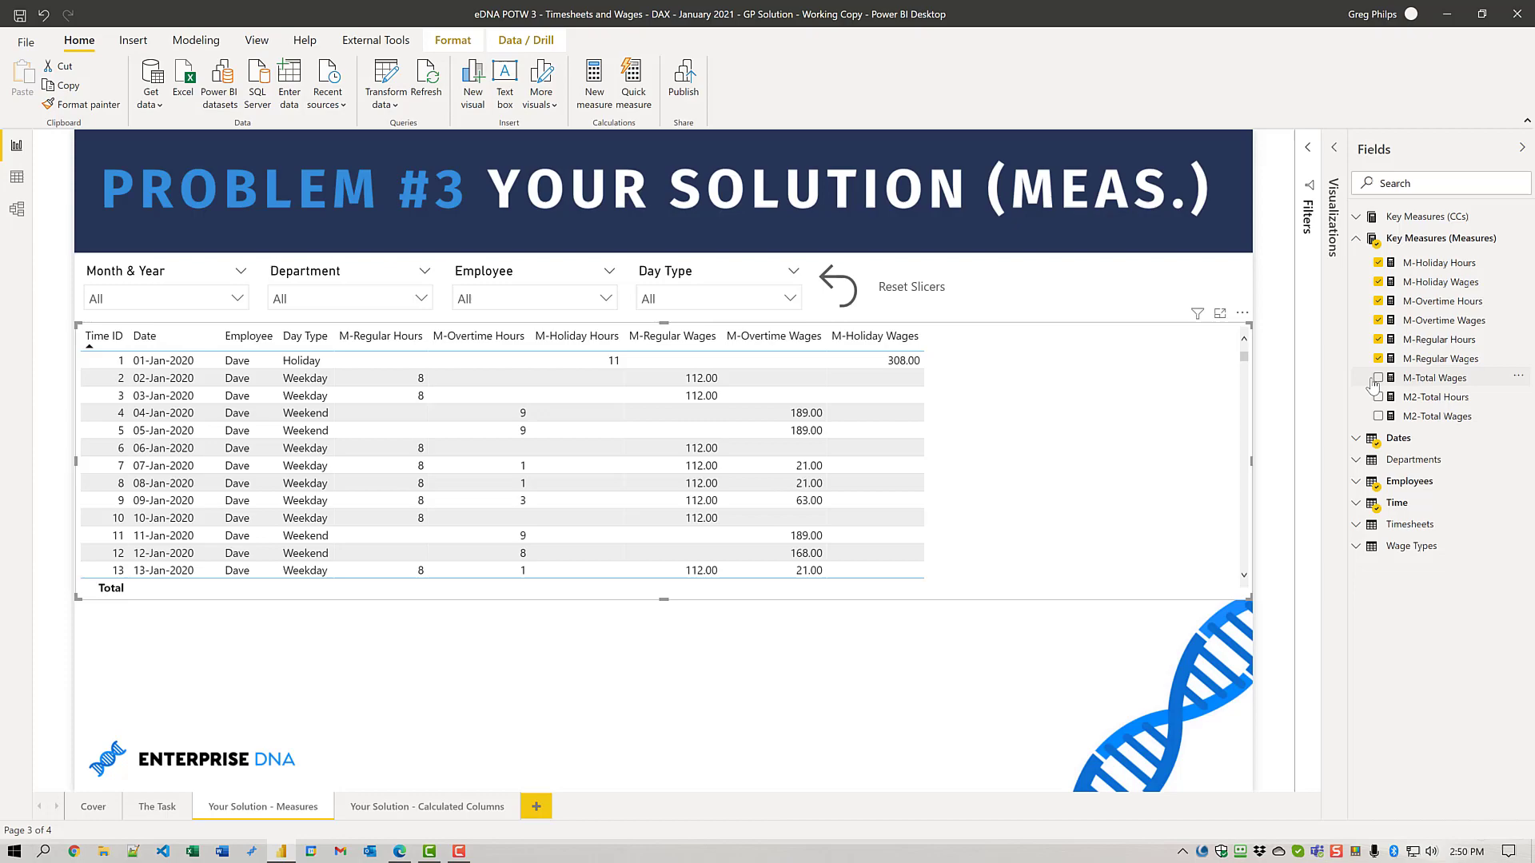
drag(1373, 386, 1075, 404)
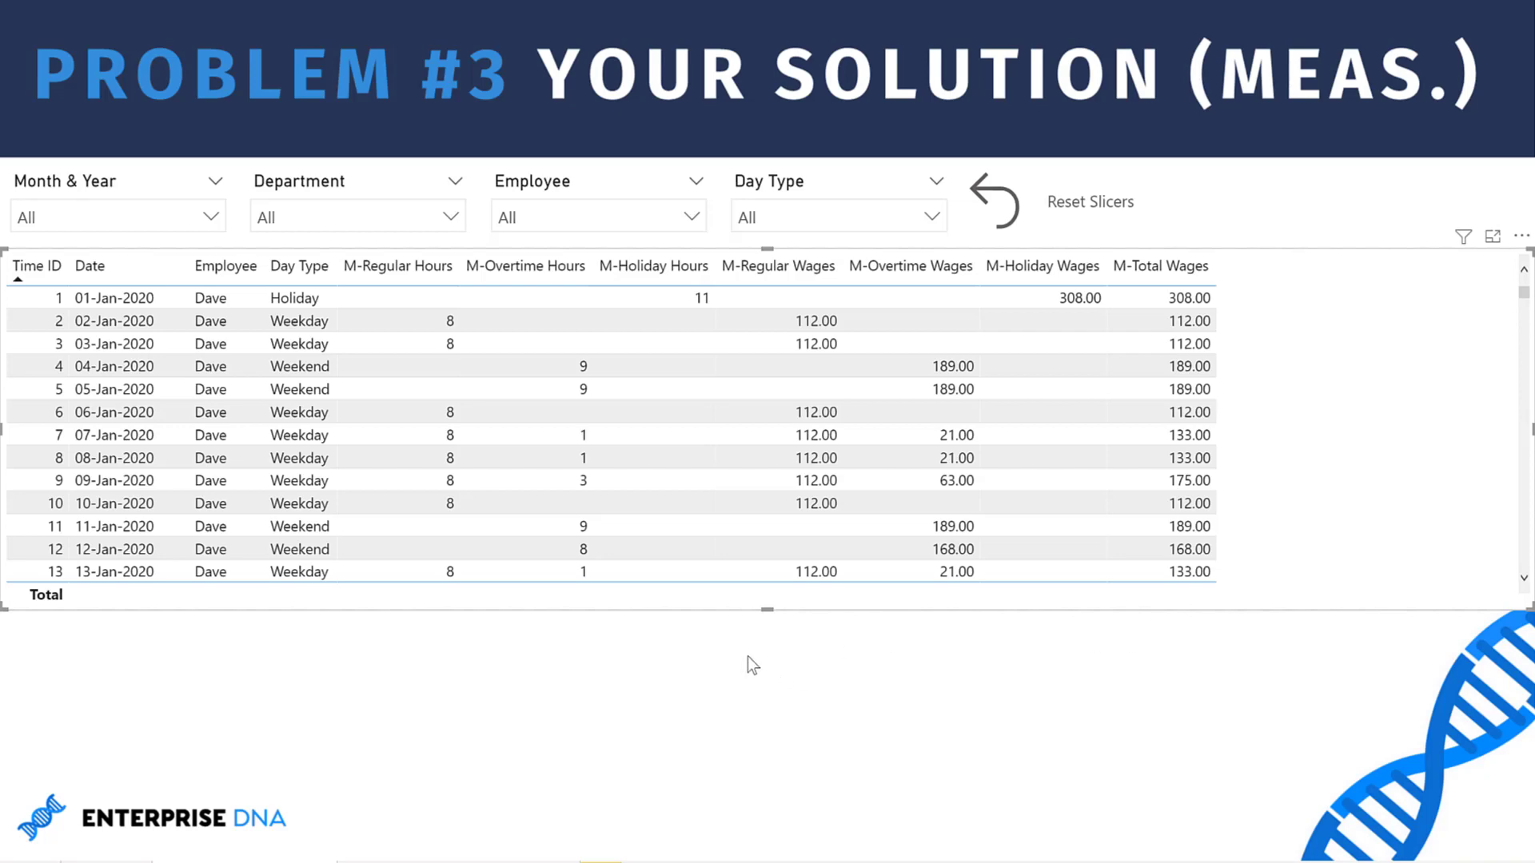
Shorten the measures table to four rows and paste a duplicate of it below.
drag(768, 609, 786, 412)
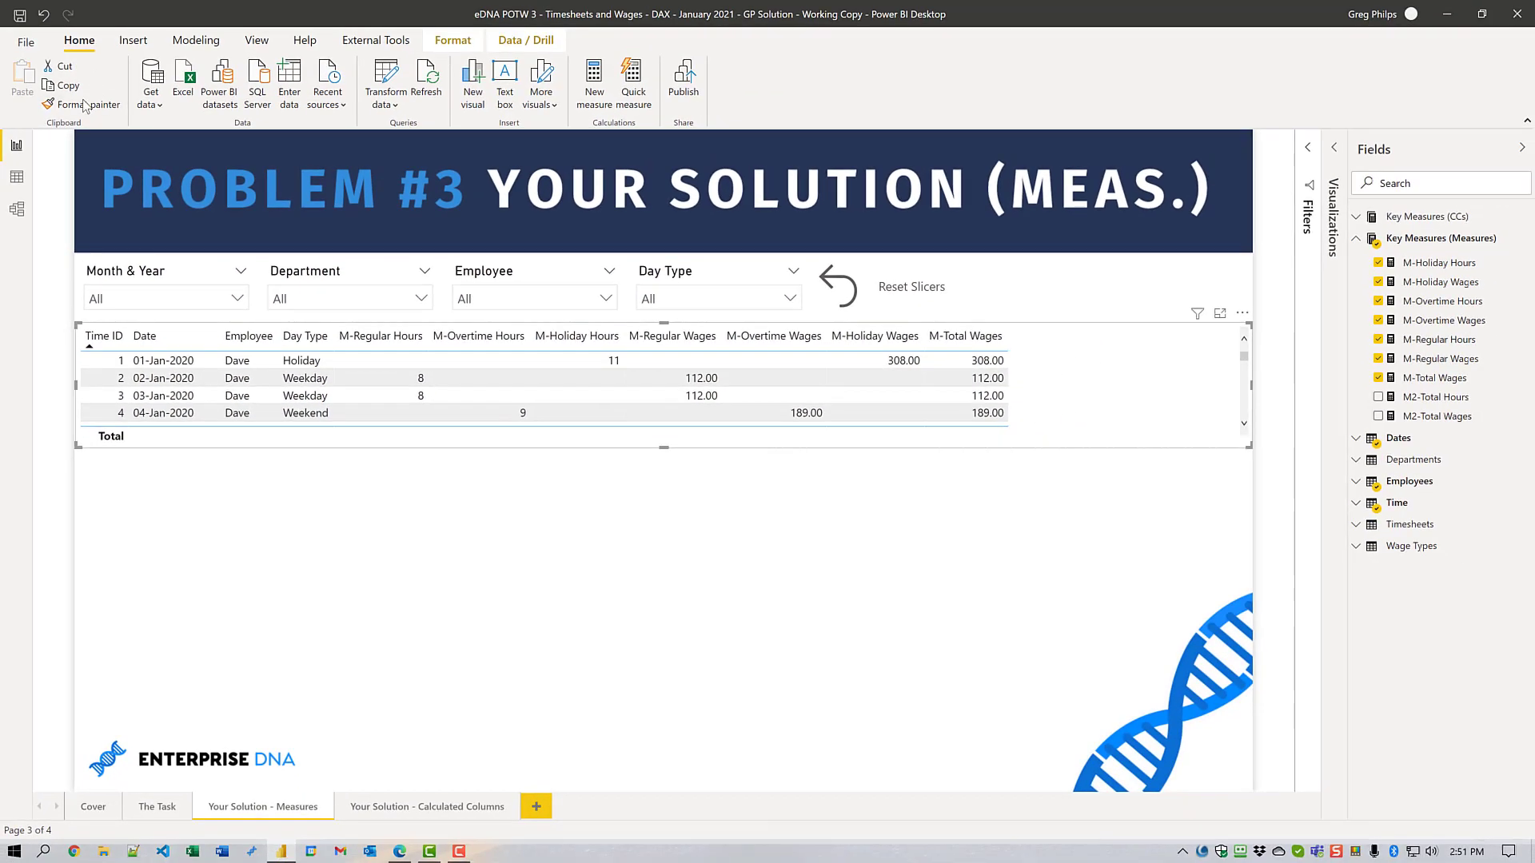
key(ctrl+c)
key(ctrl+v)
Strip all seven hours and wages measures from the copy, keeping Time ID, Date, Employee, Day Type, and make it taller.
click(1333, 568)
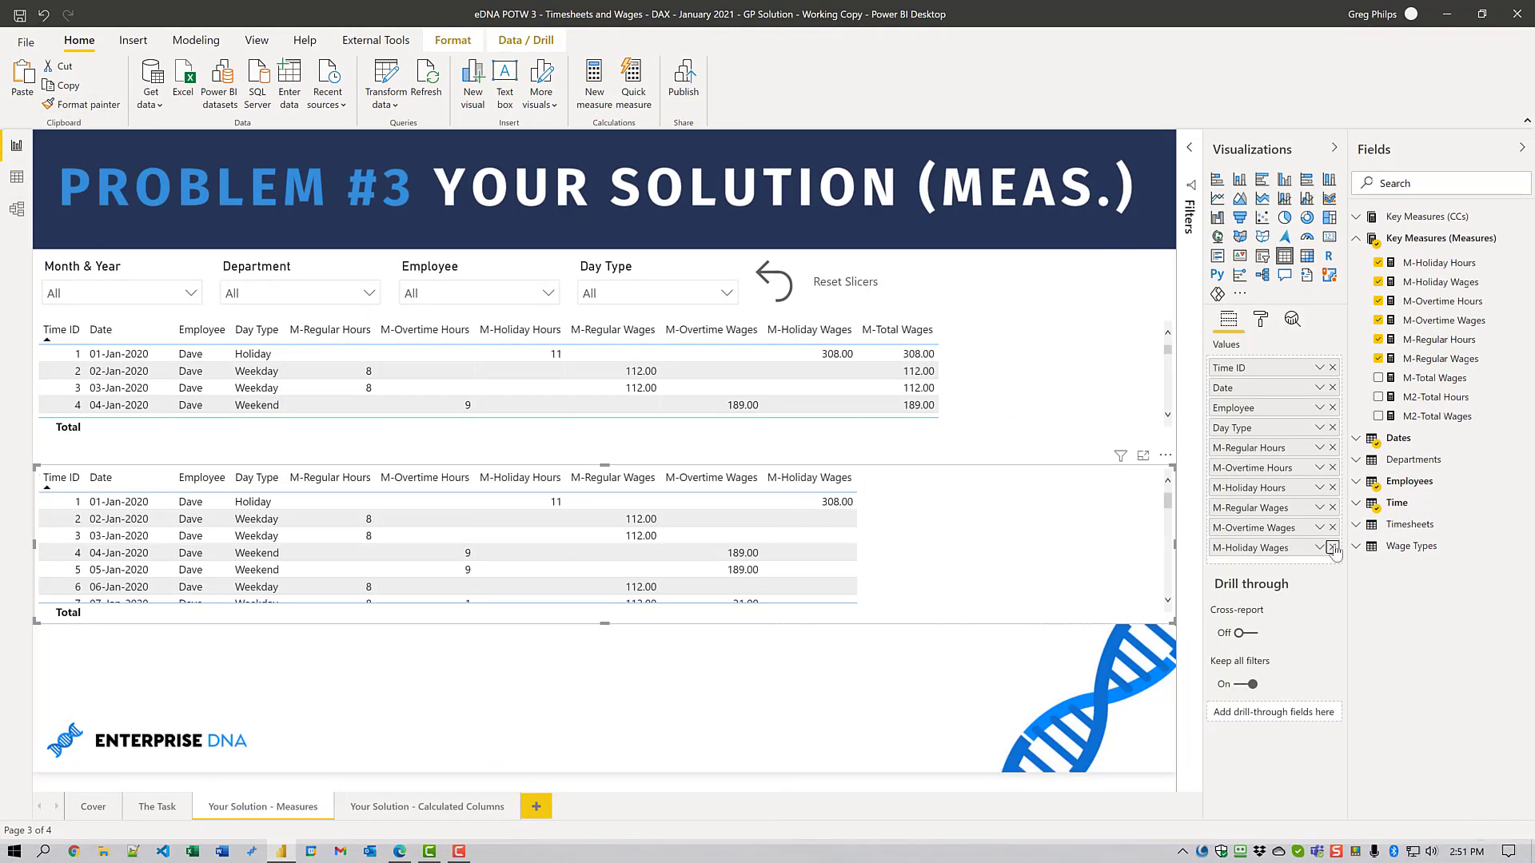
click(1332, 548)
click(1333, 527)
click(1332, 507)
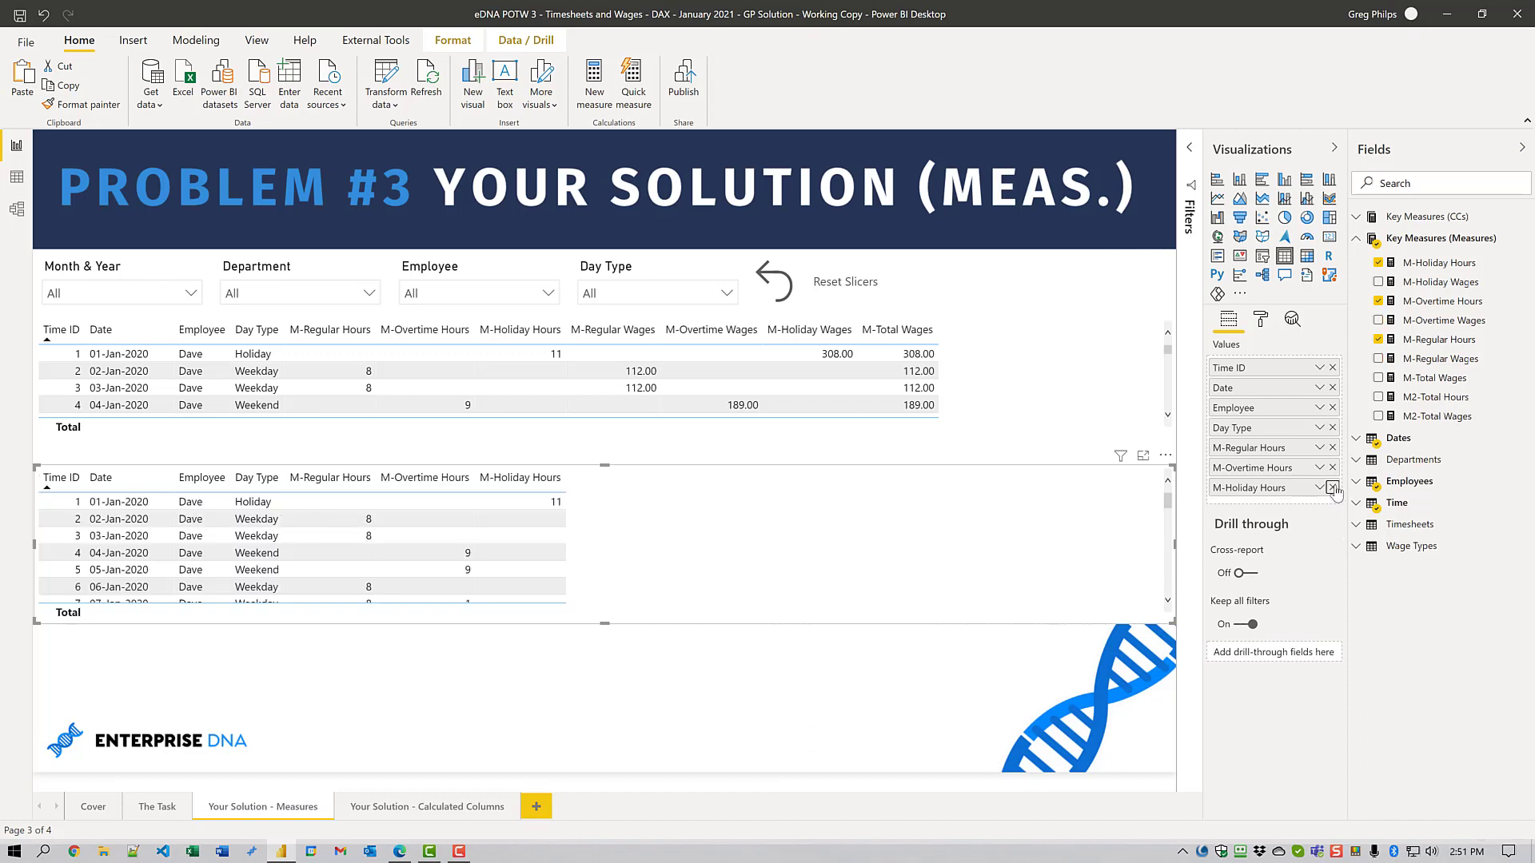
click(1333, 487)
click(1333, 468)
click(1332, 448)
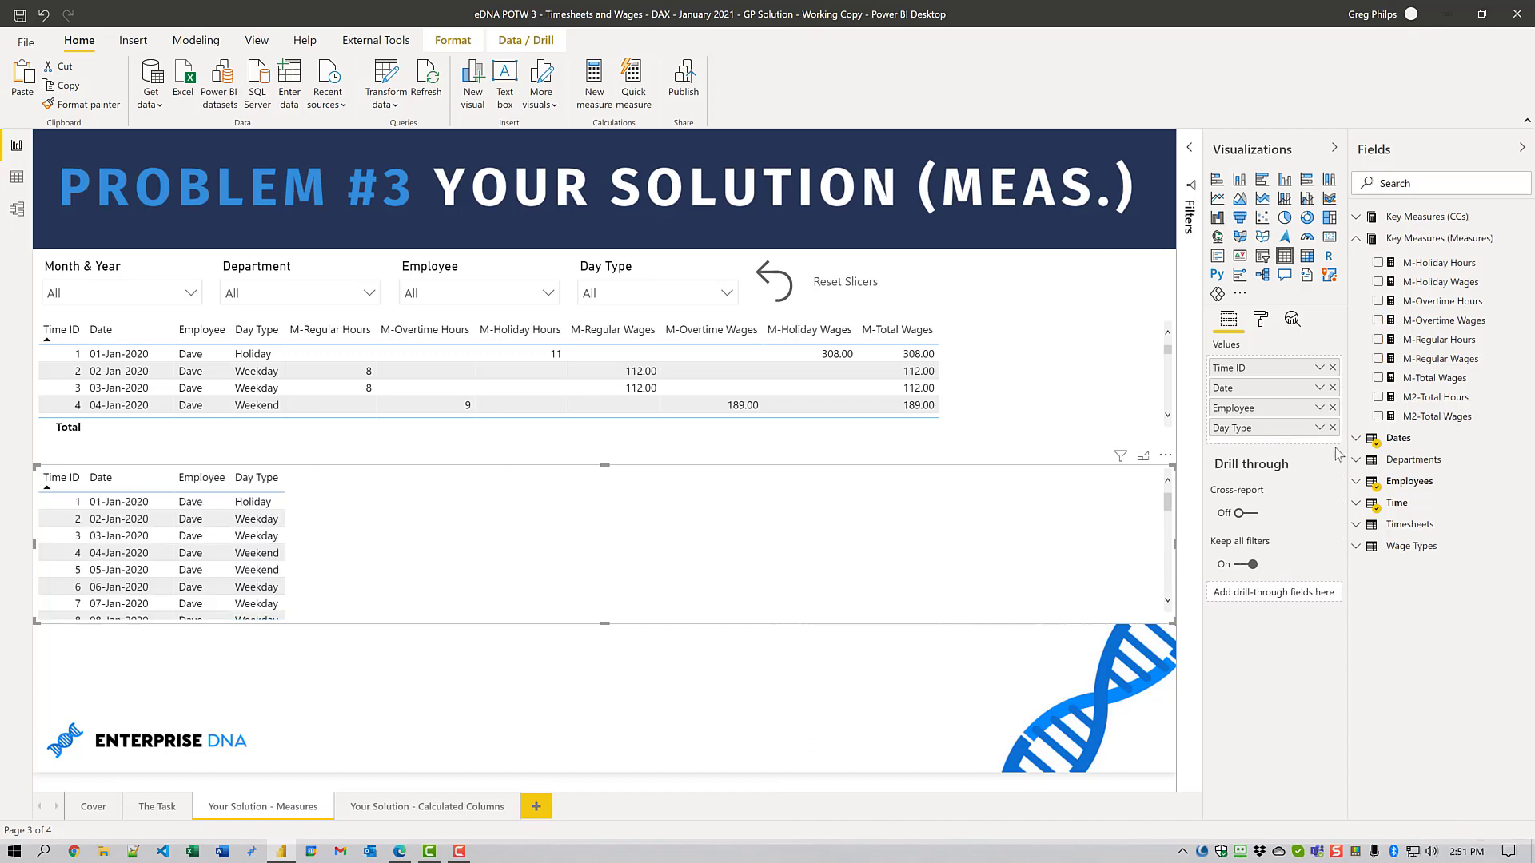
mouse_move(606, 622)
mouse_down()
mouse_move(605, 676)
mouse_move(602, 651)
mouse_up()
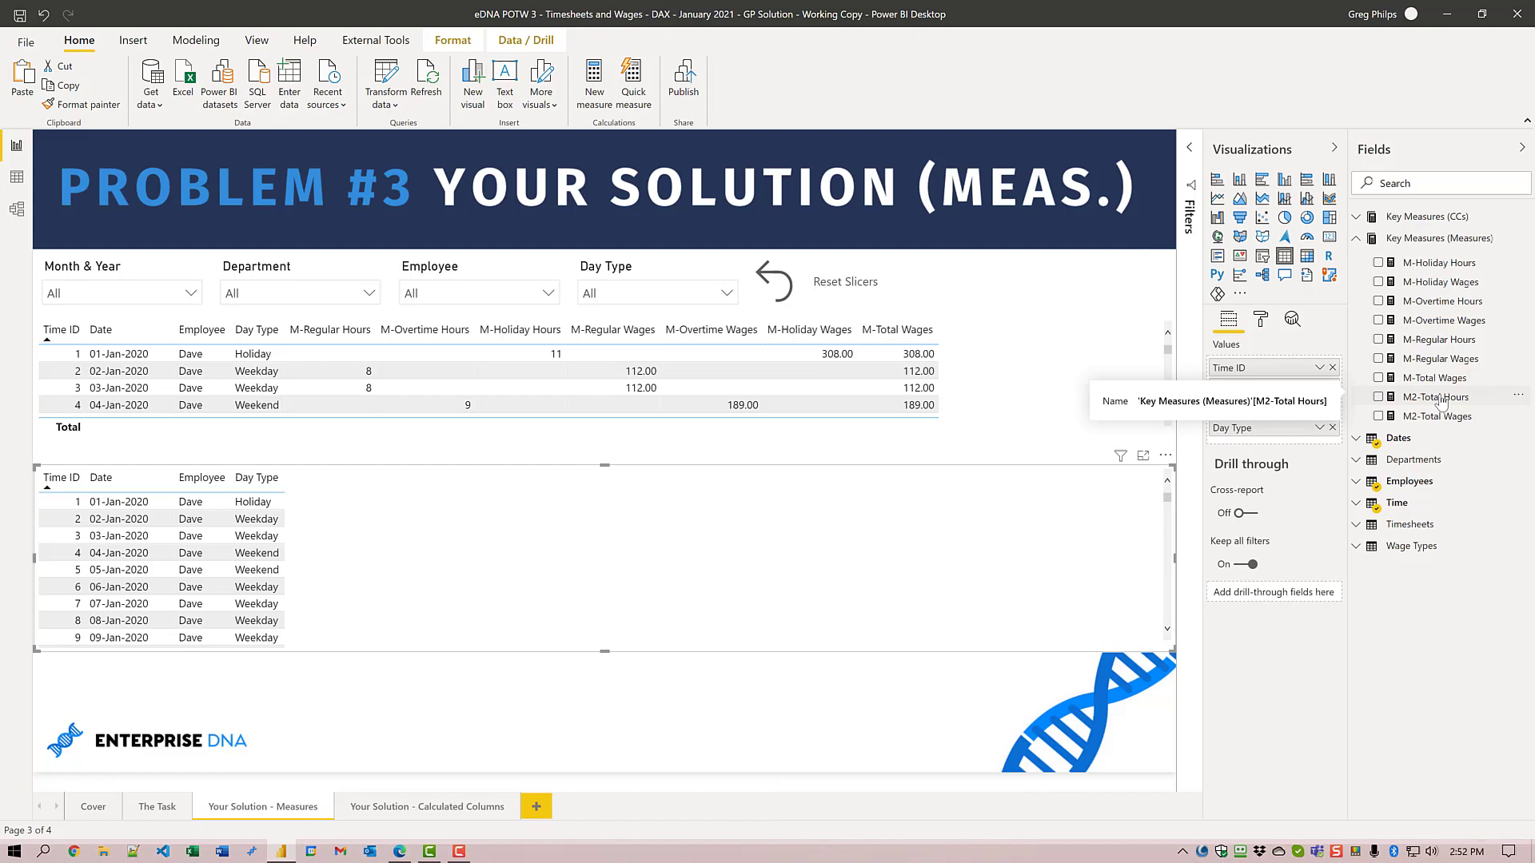
Walk through the M2-Total Hours DAX: SUMMARIZE by Time ID and Hours, then SUMX.
click(1437, 397)
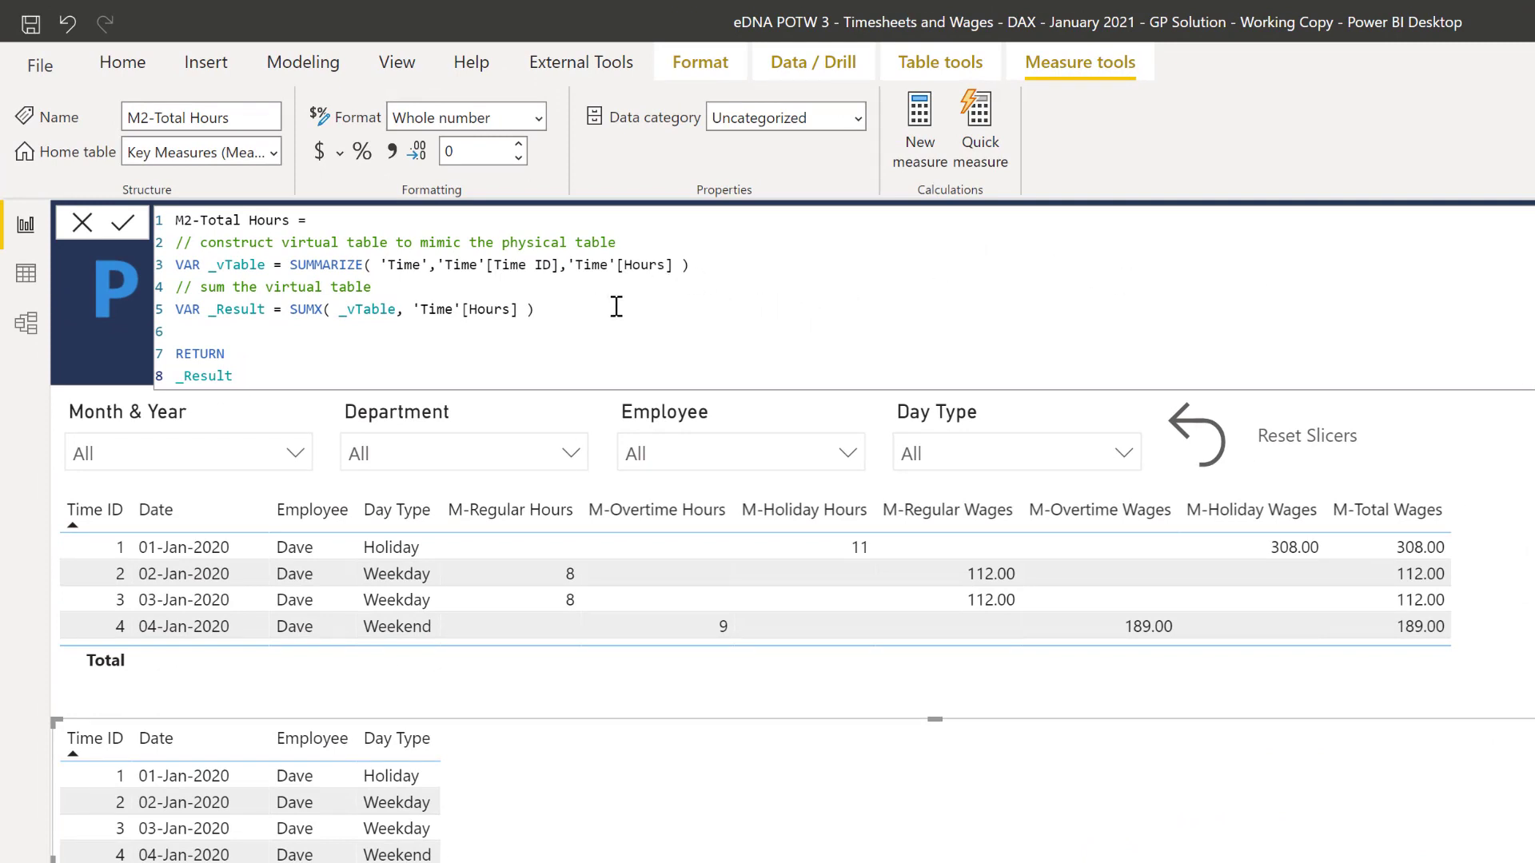
double_click(323, 264)
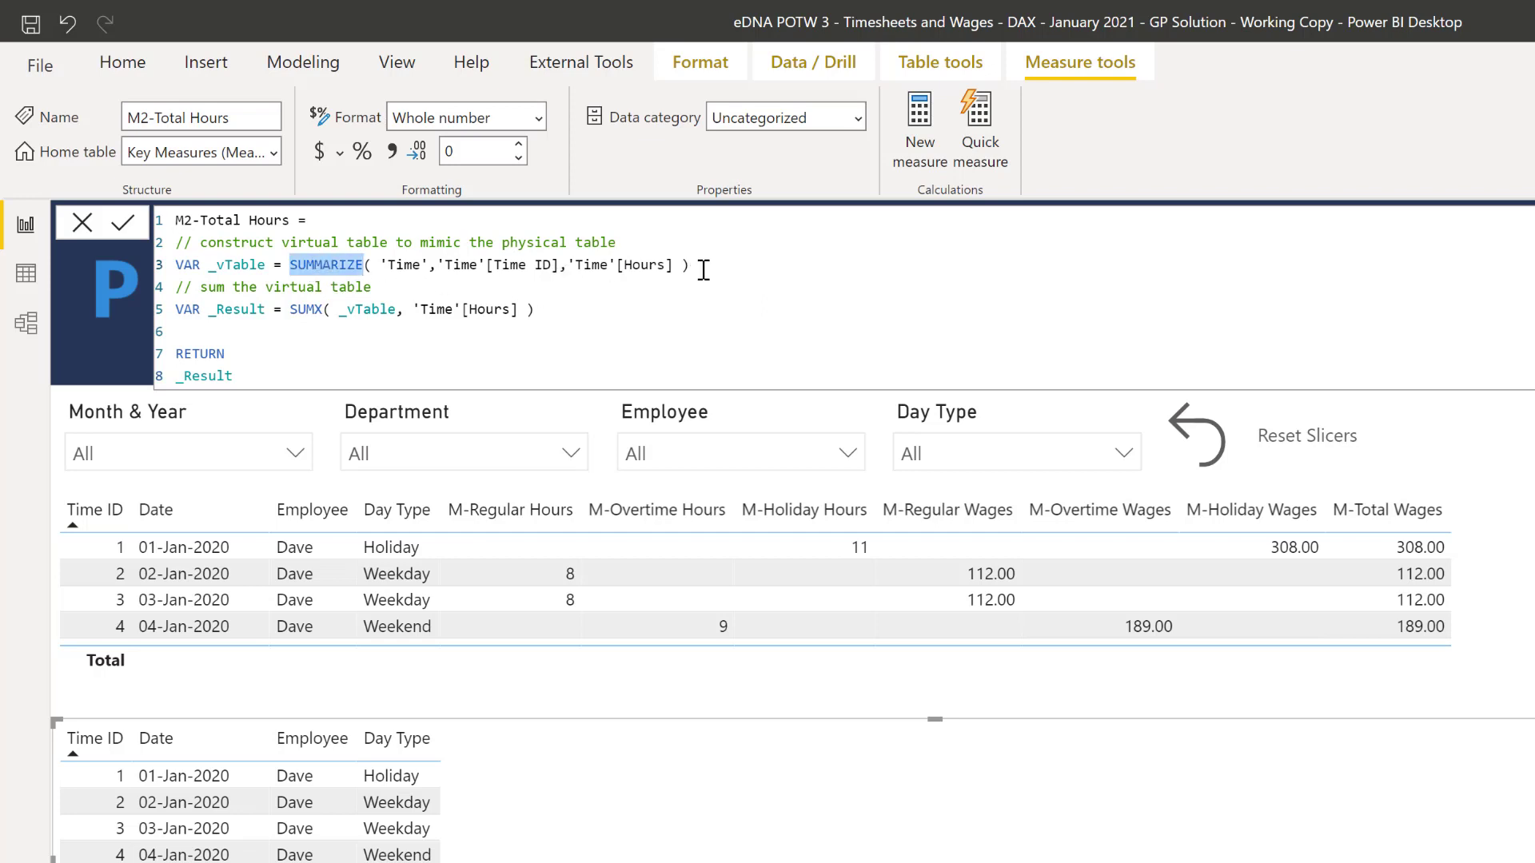
drag(703, 270, 438, 272)
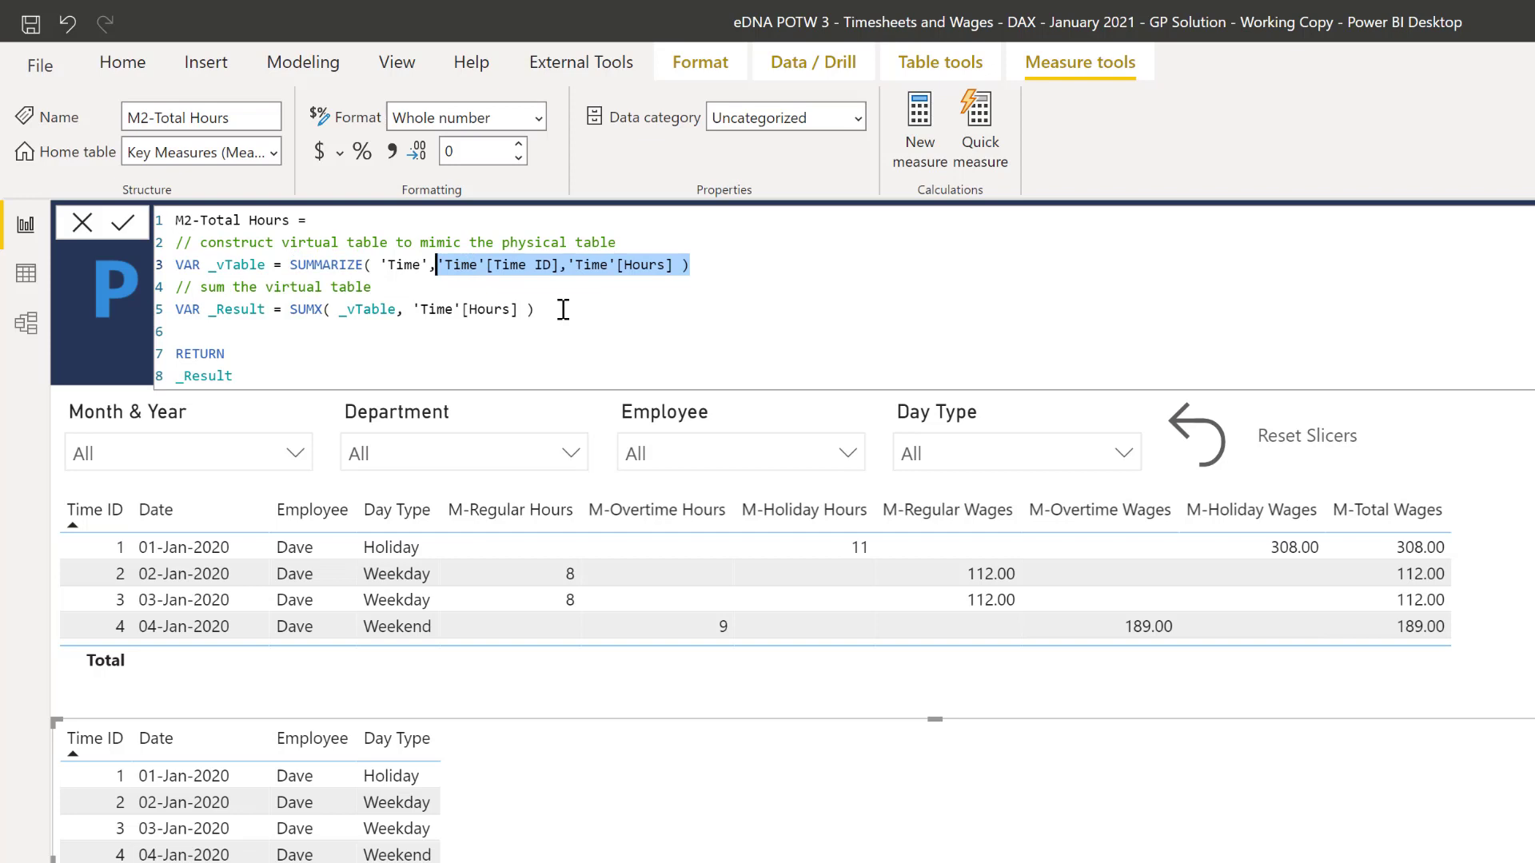
double_click(301, 311)
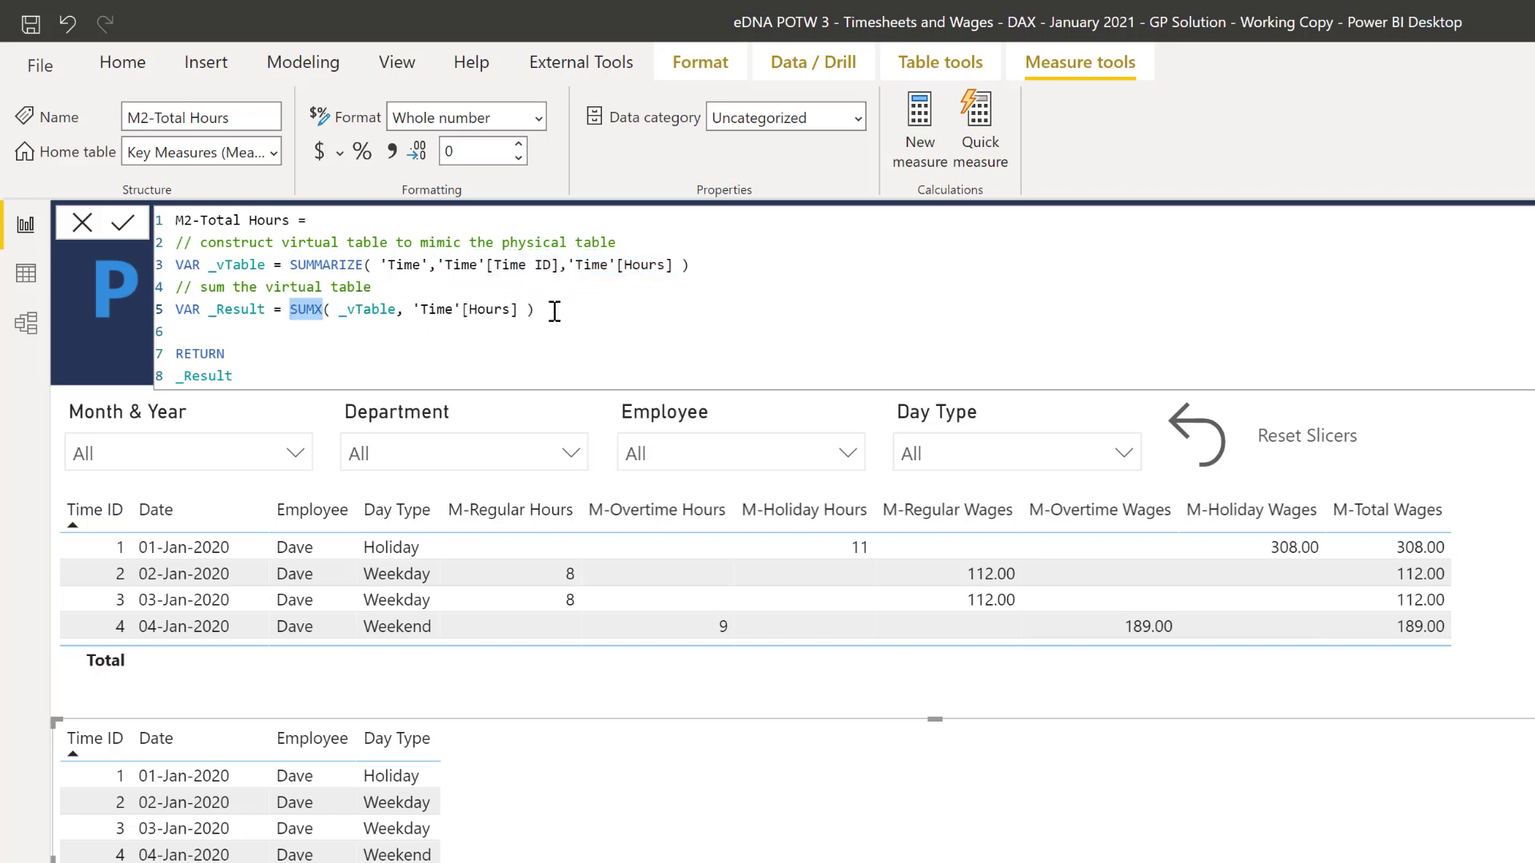
Add M2-Total Hours to the lower table, totalling 34811, and display the M2-Total Wages formula.
click(387, 370)
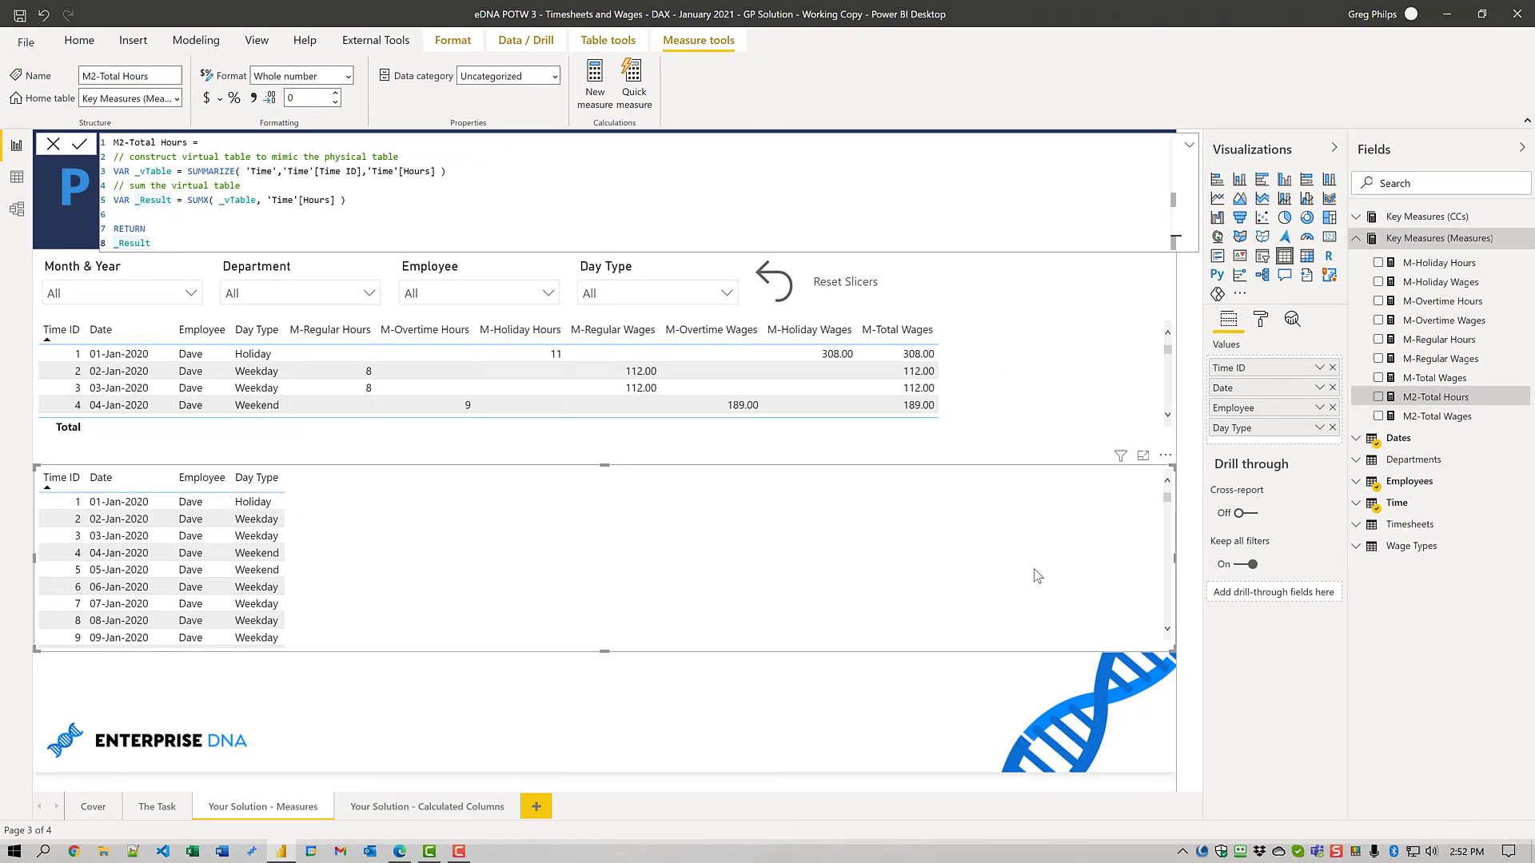
drag(1421, 397, 1008, 574)
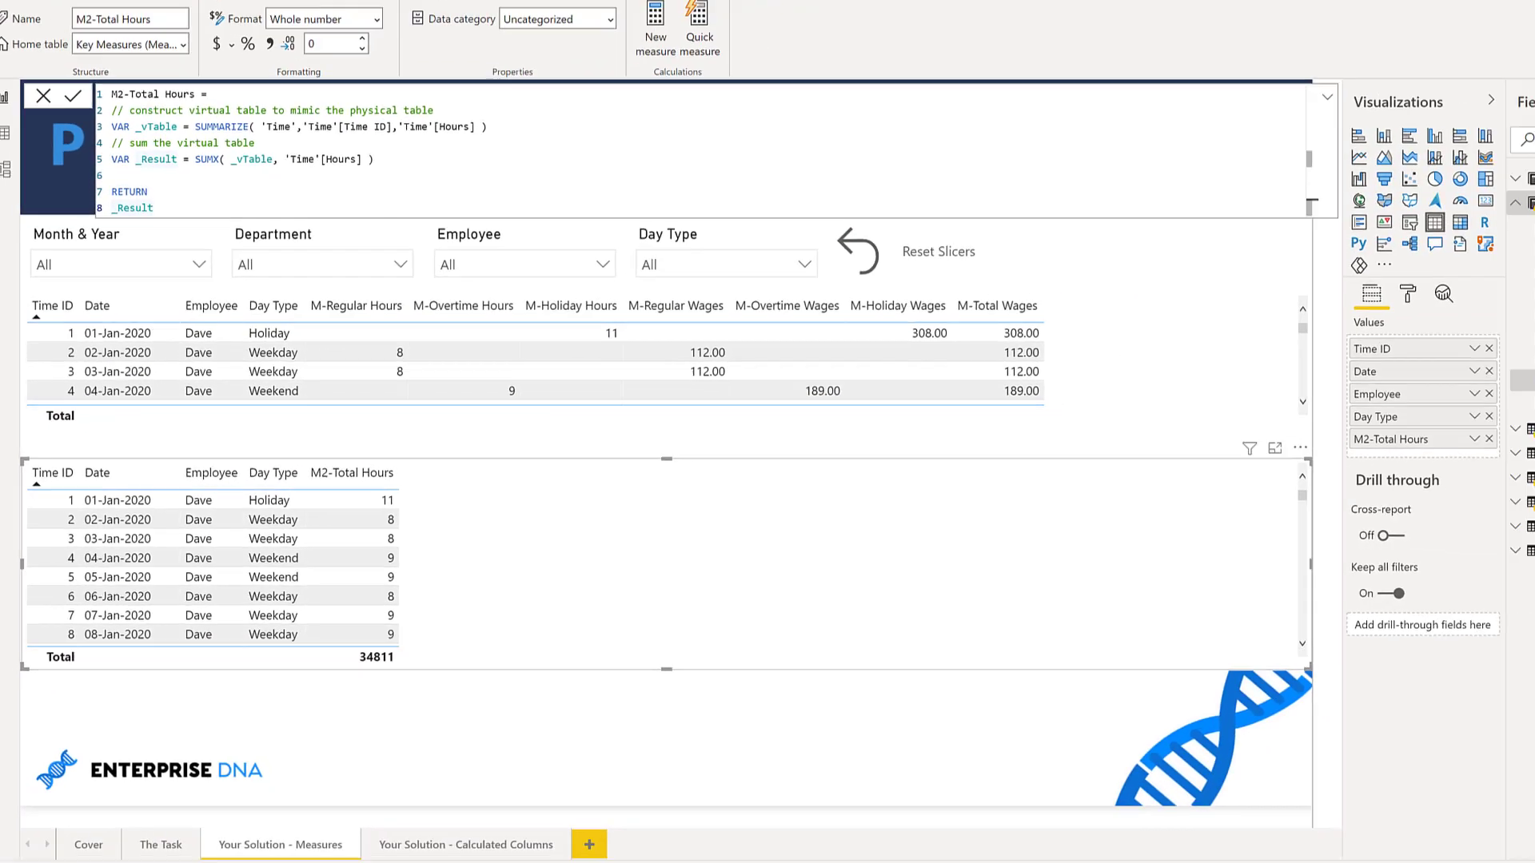
click(1439, 417)
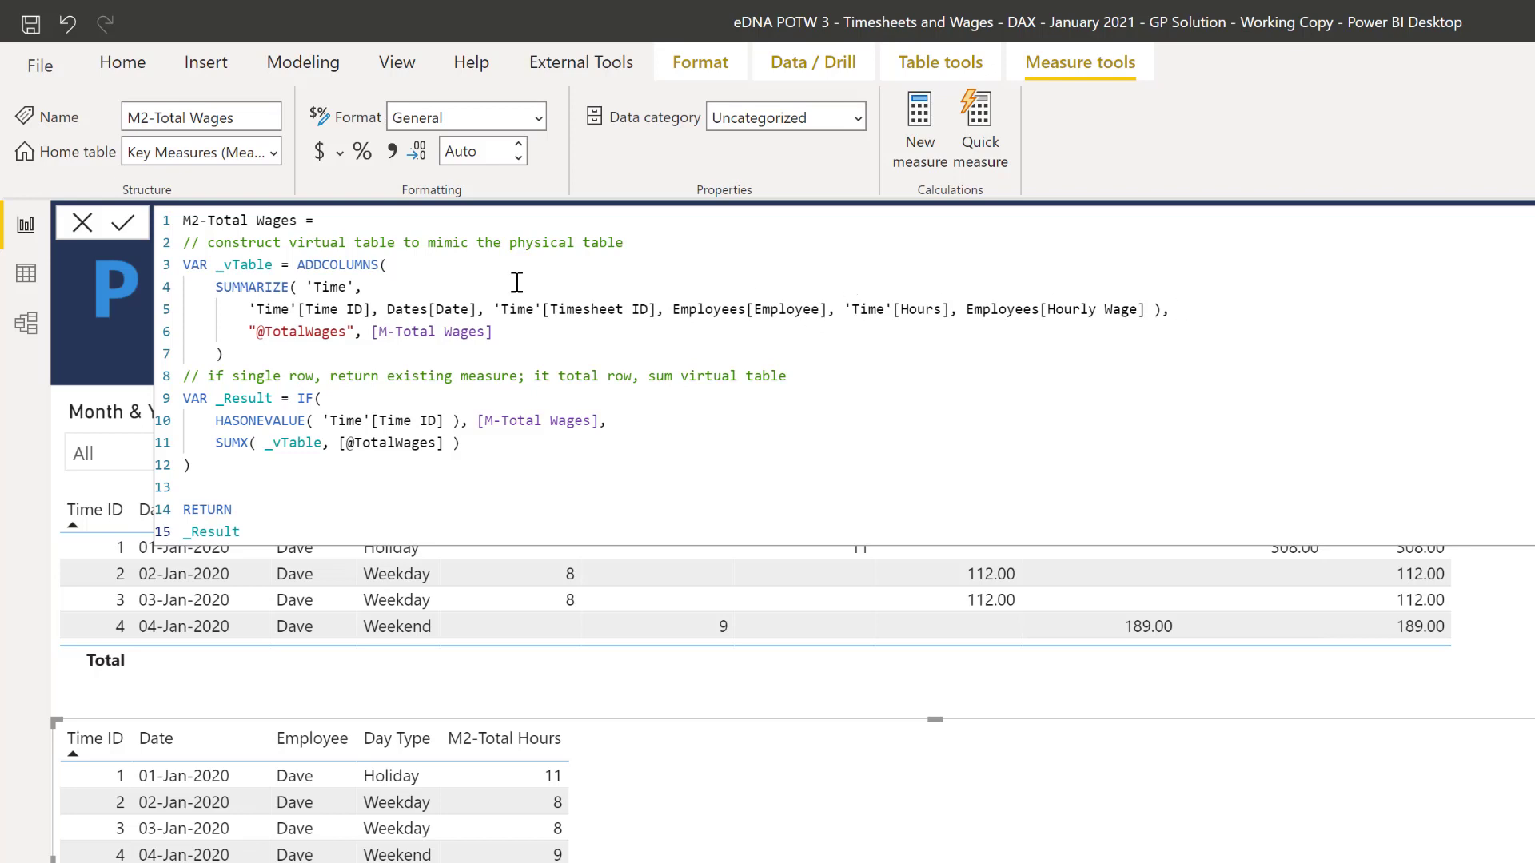
double_click(254, 288)
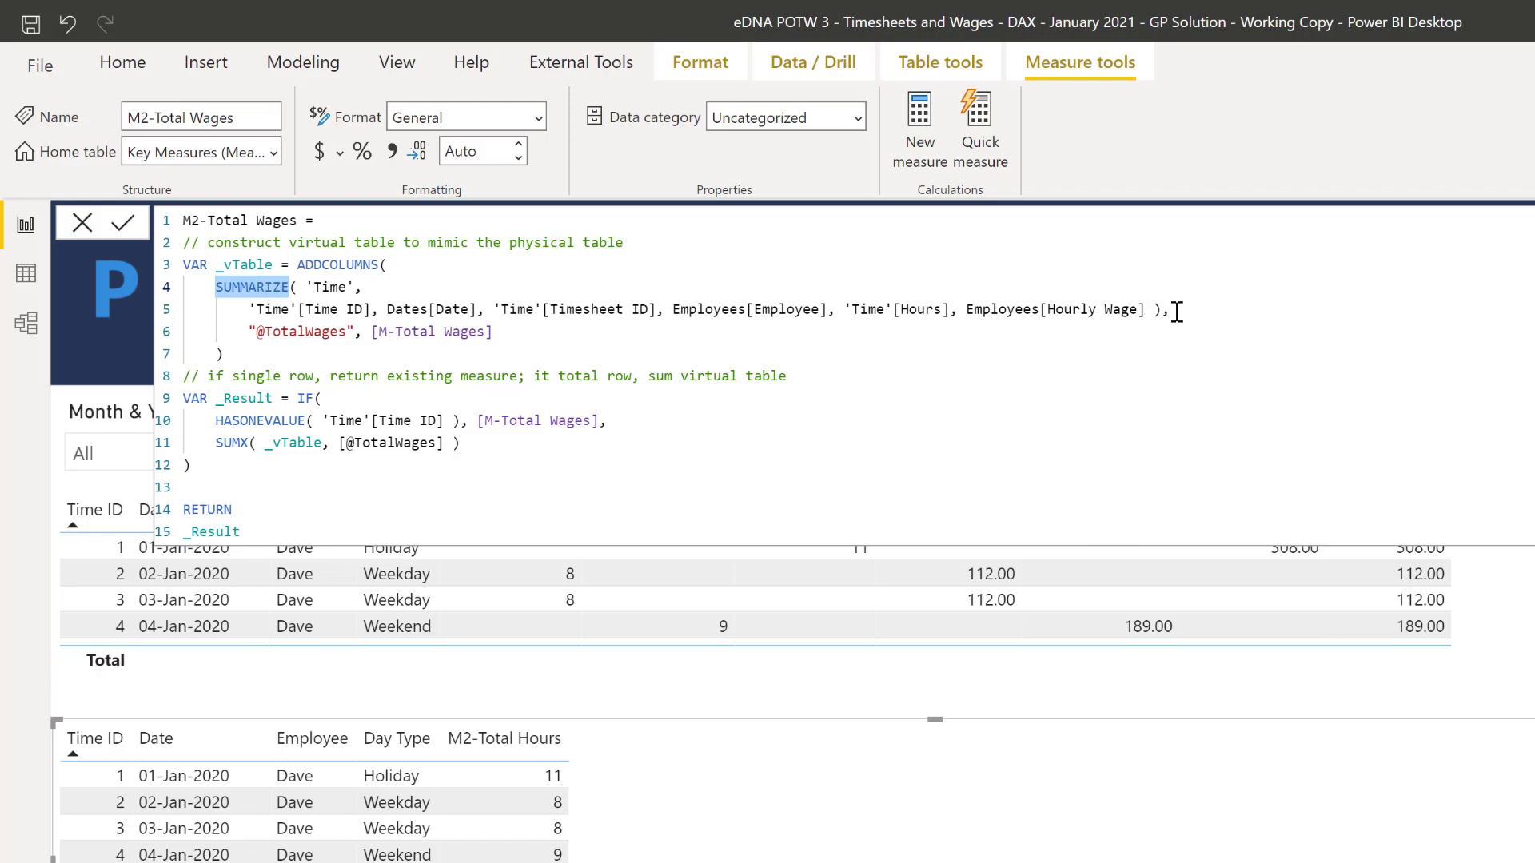
drag(1169, 309, 171, 296)
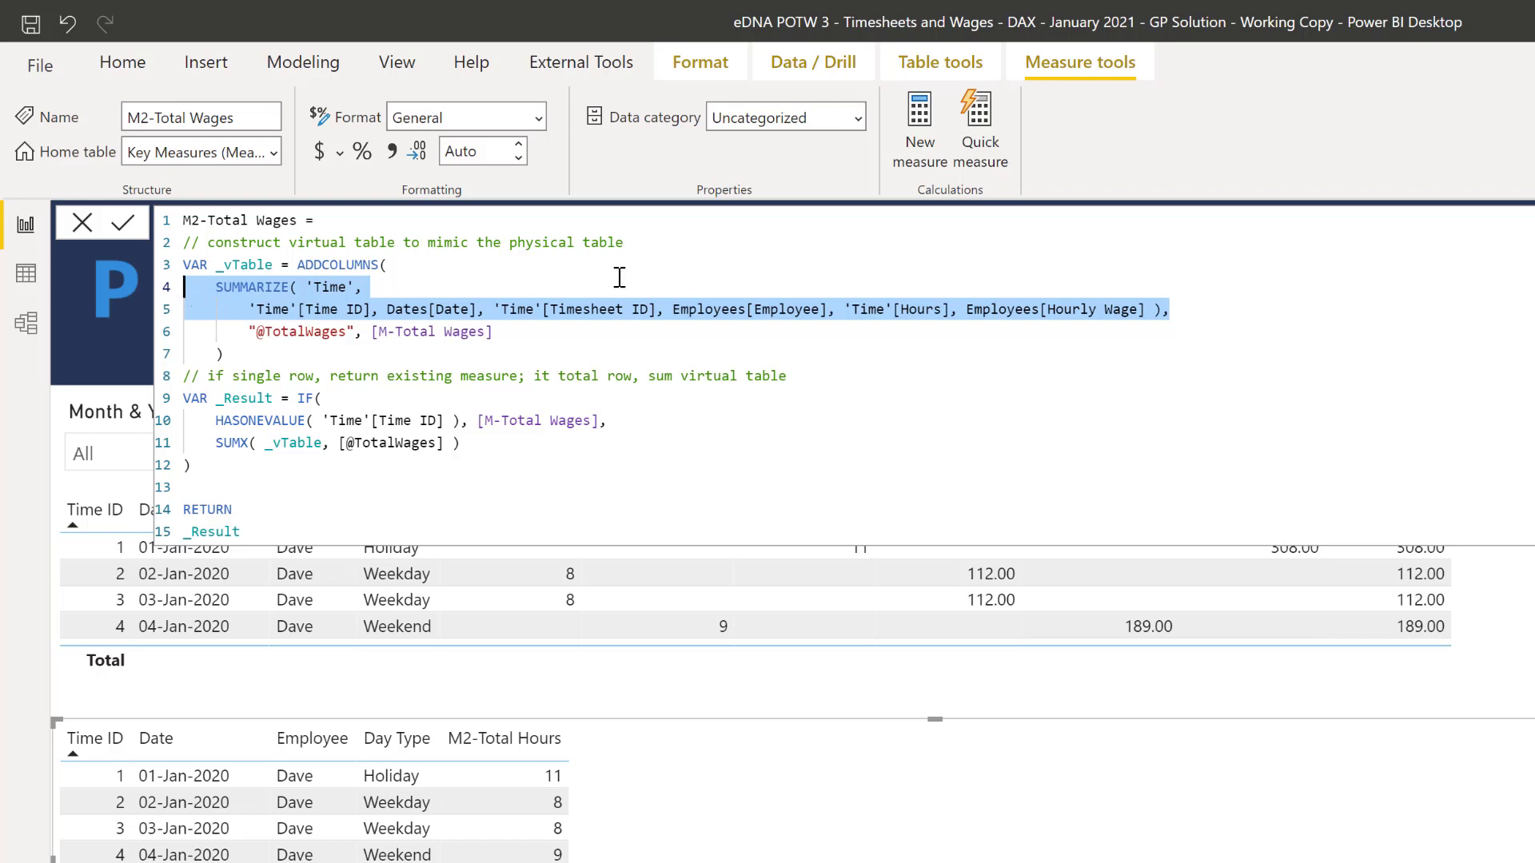
double_click(357, 265)
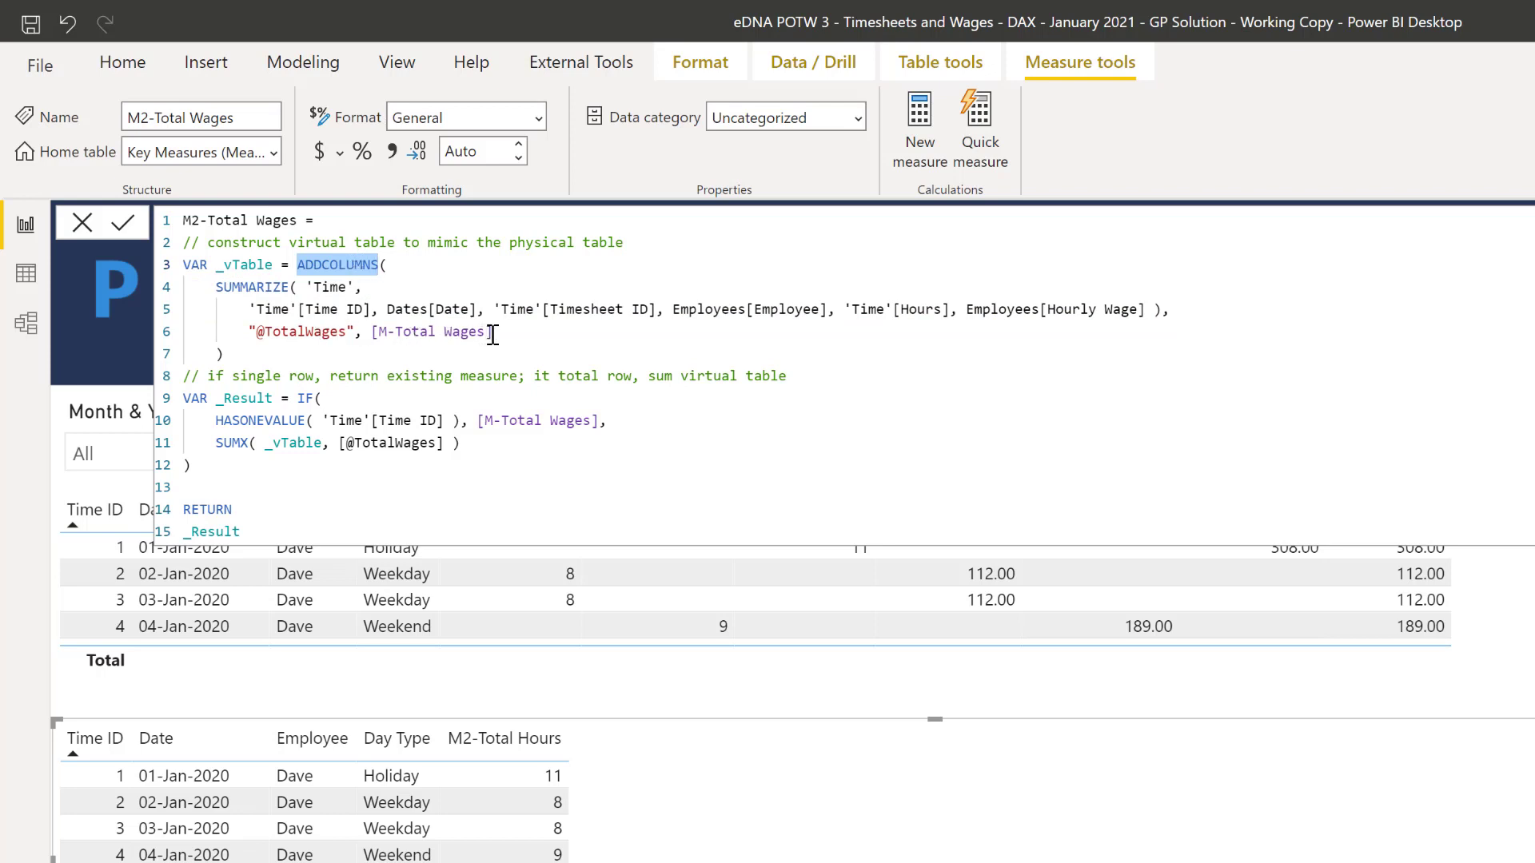
drag(504, 331, 252, 334)
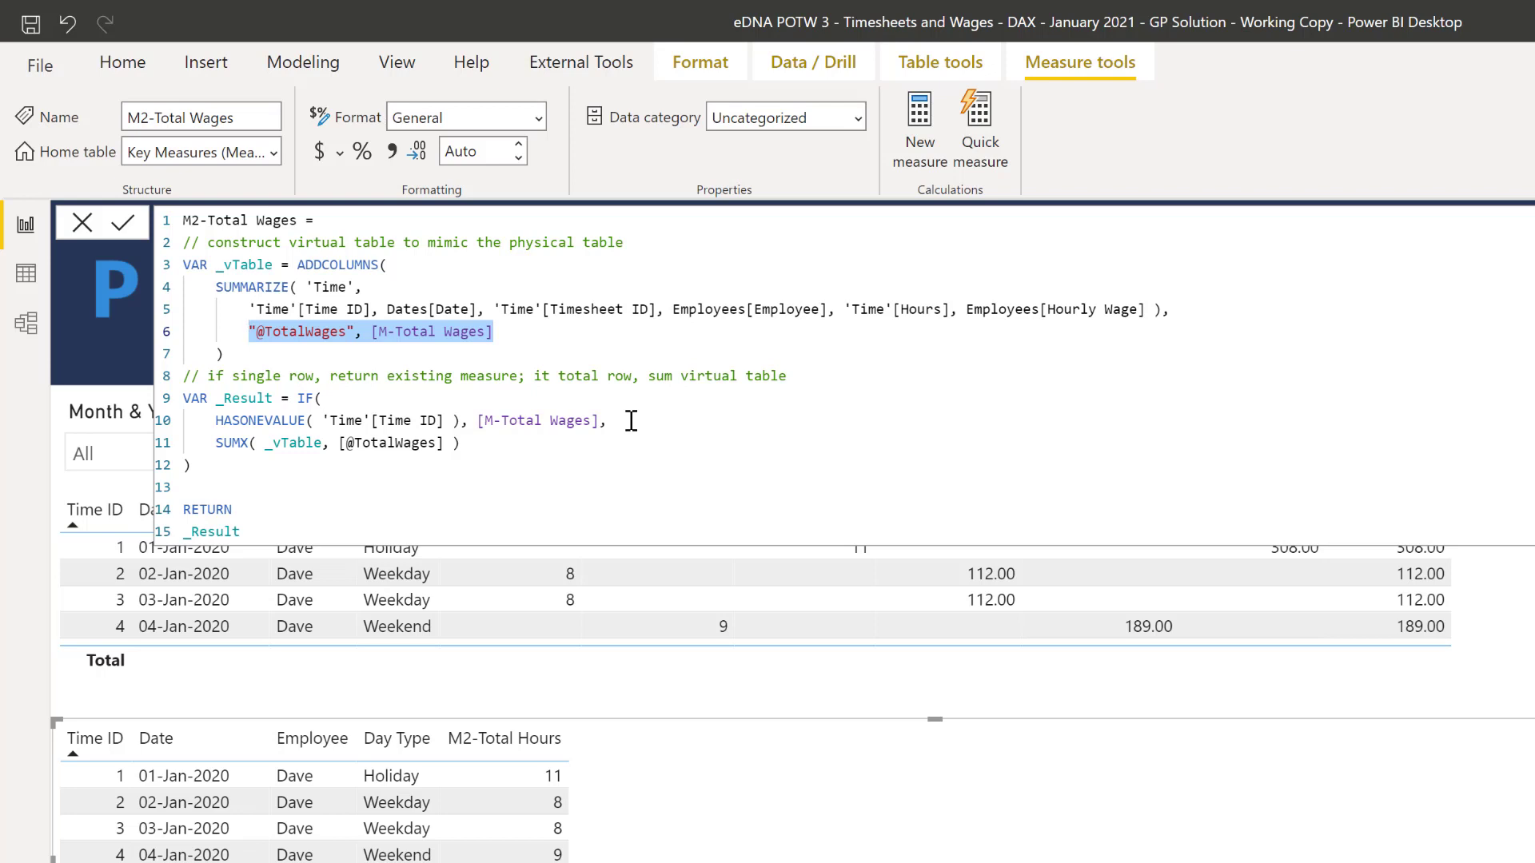
drag(630, 421, 215, 421)
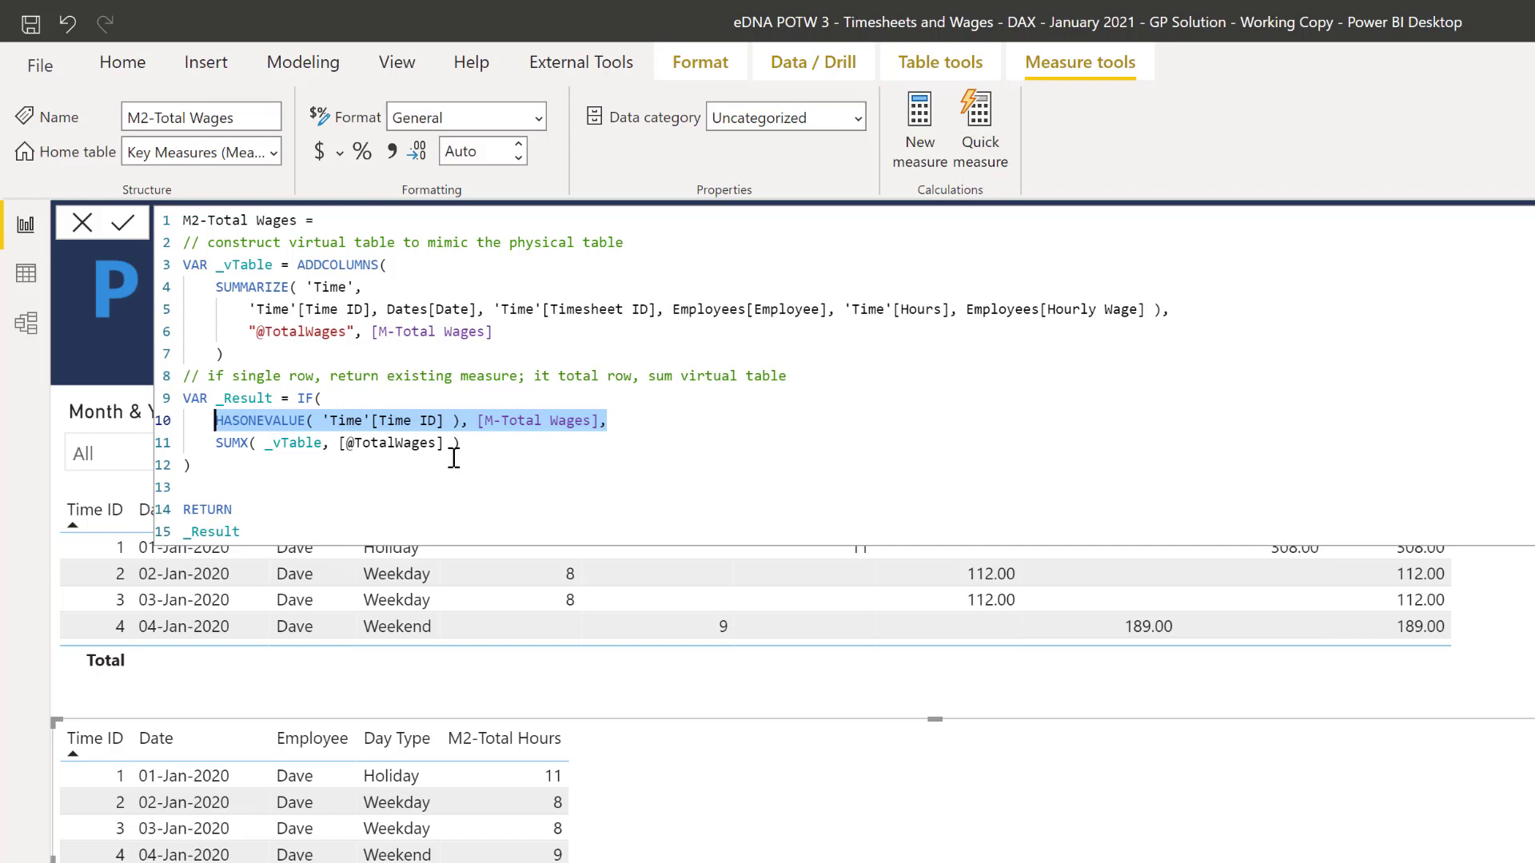
drag(467, 444, 218, 448)
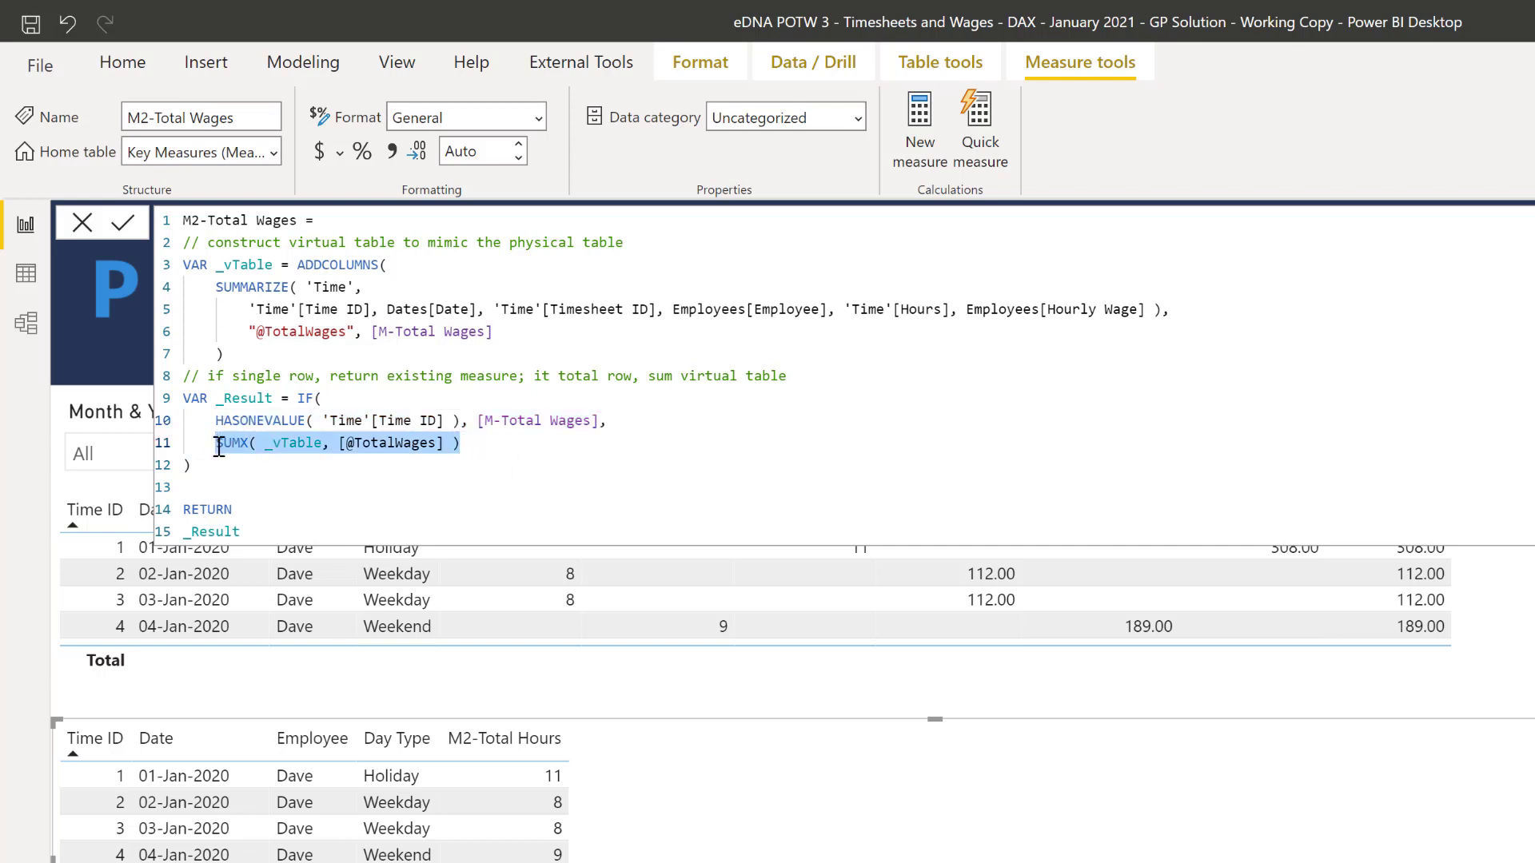
Add M2-Total Wages to the lower table, totalling 1,014,687.00, and narrow the table to fit.
click(374, 525)
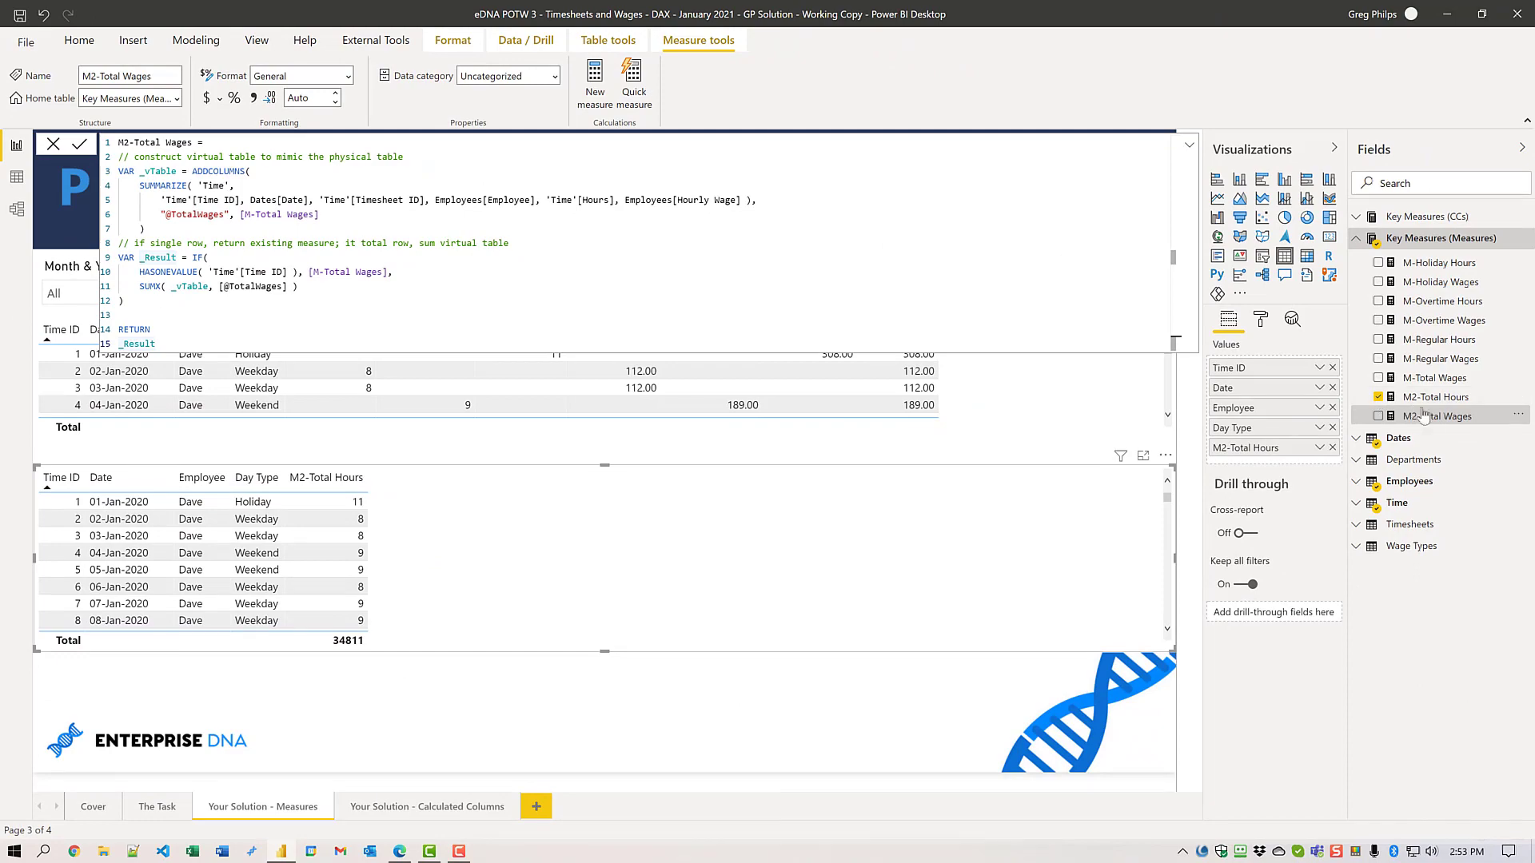
drag(1437, 416, 1033, 565)
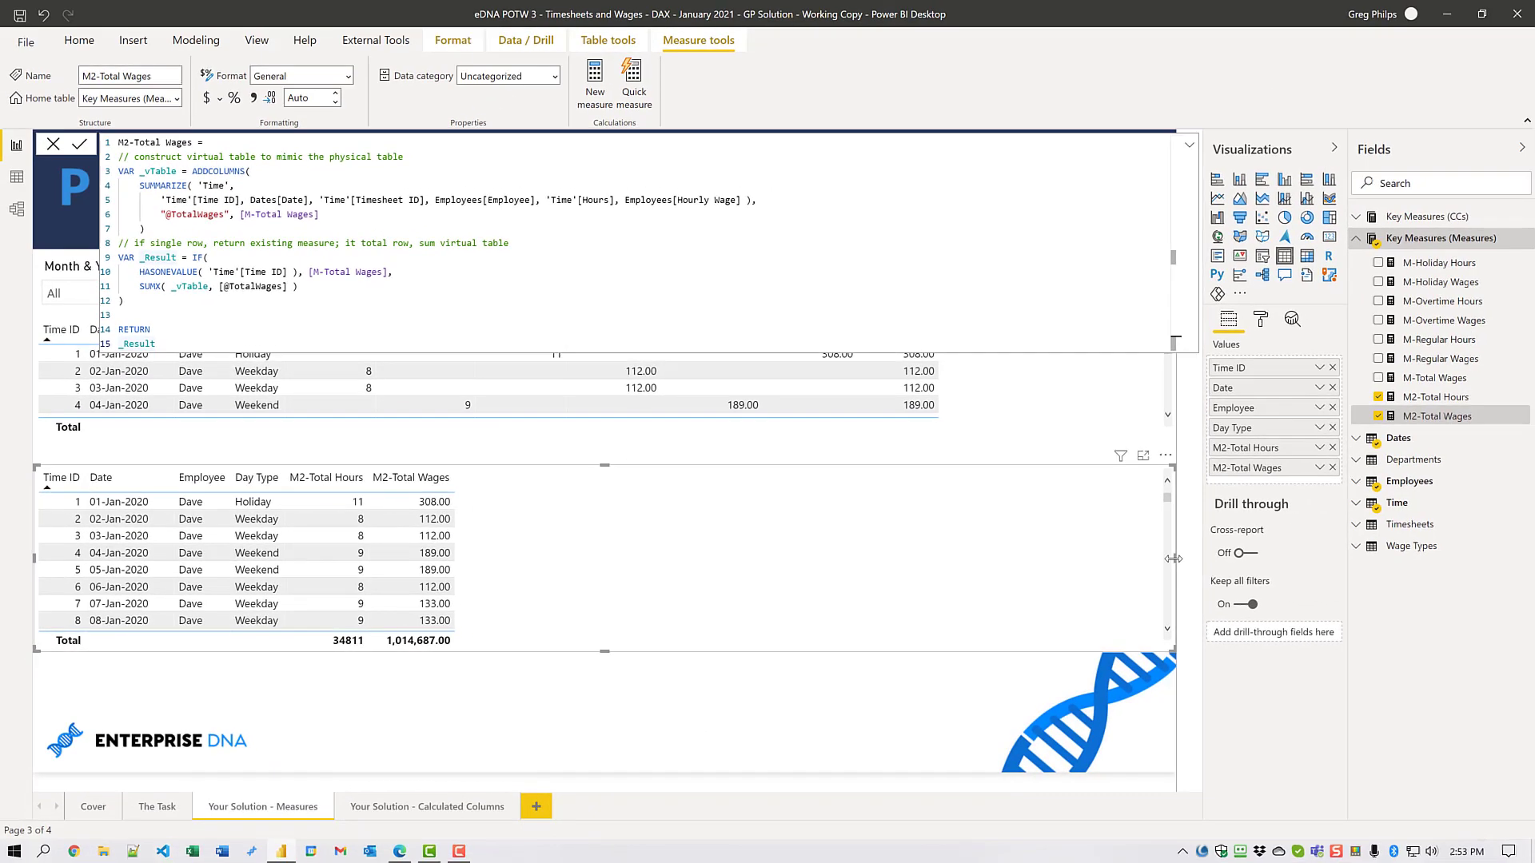
drag(1173, 558, 568, 559)
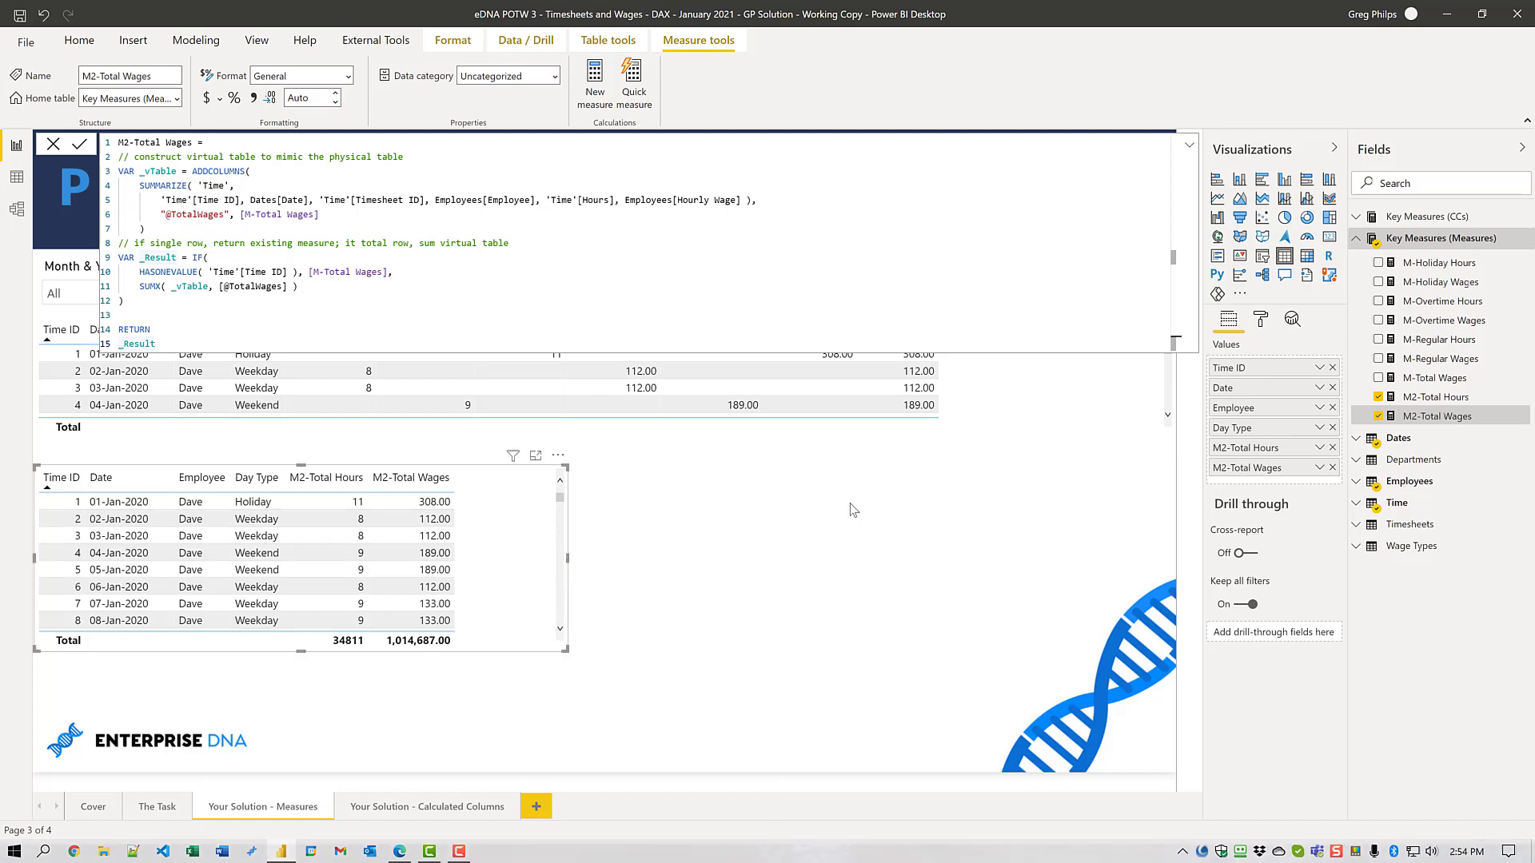
Insert a bar chart with M-Total Wages as values, Department on the axis and Wage Type as legend.
click(787, 555)
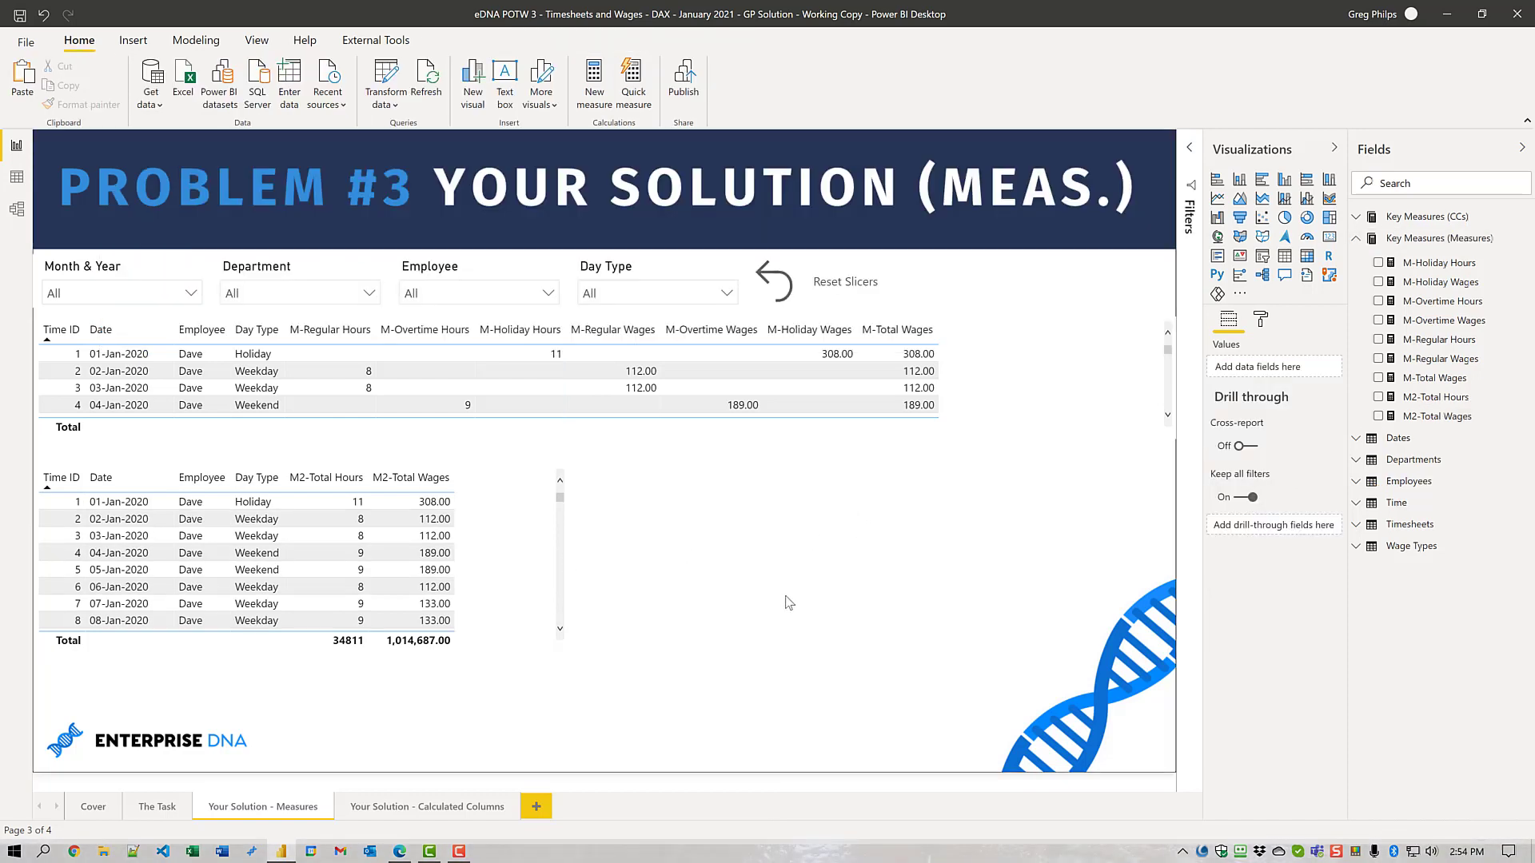
click(1217, 180)
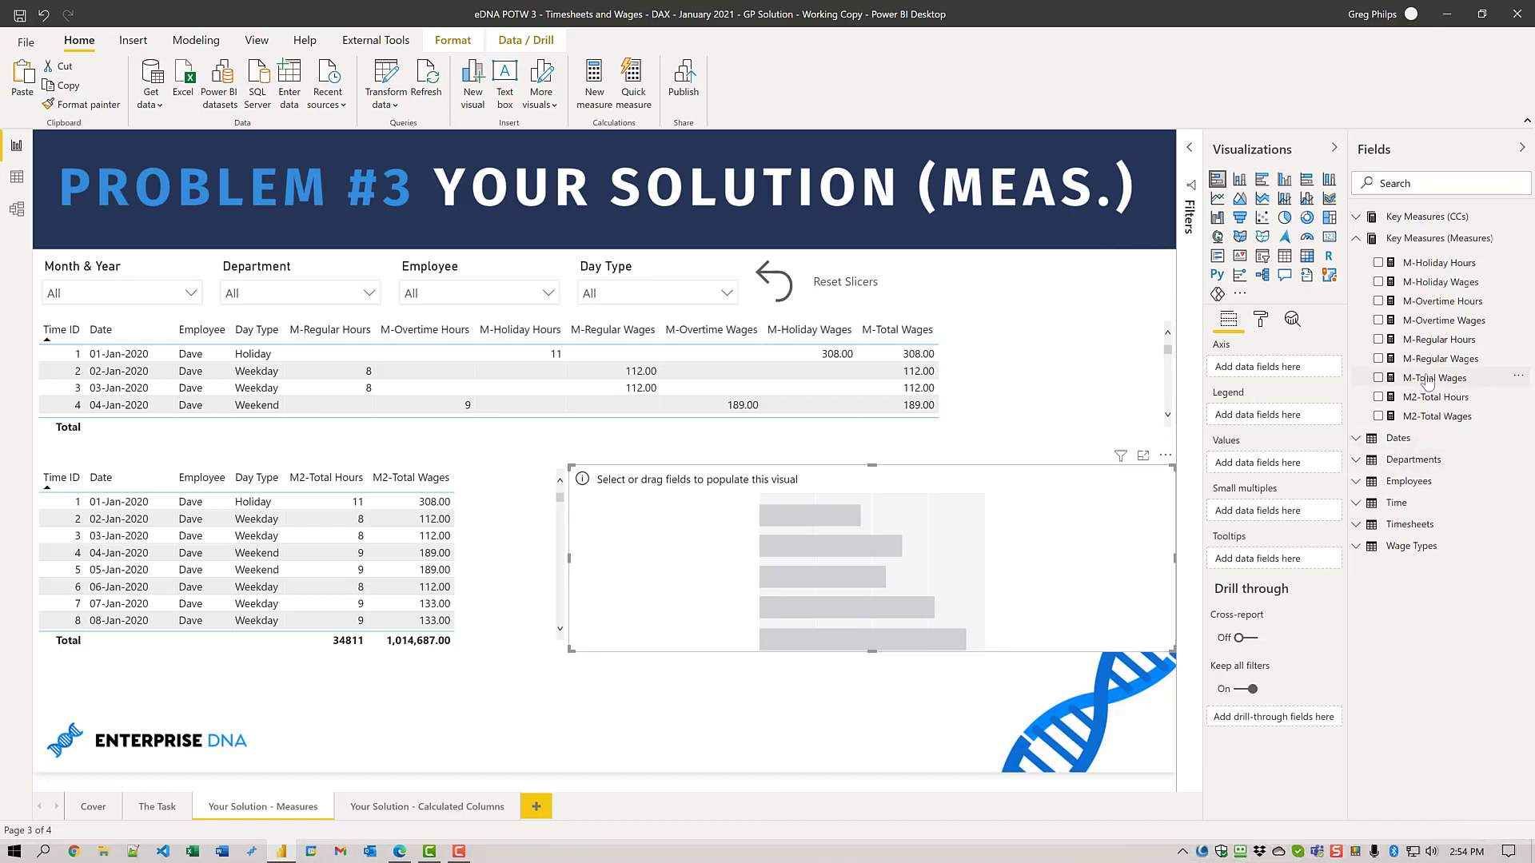
drag(1427, 379, 1272, 464)
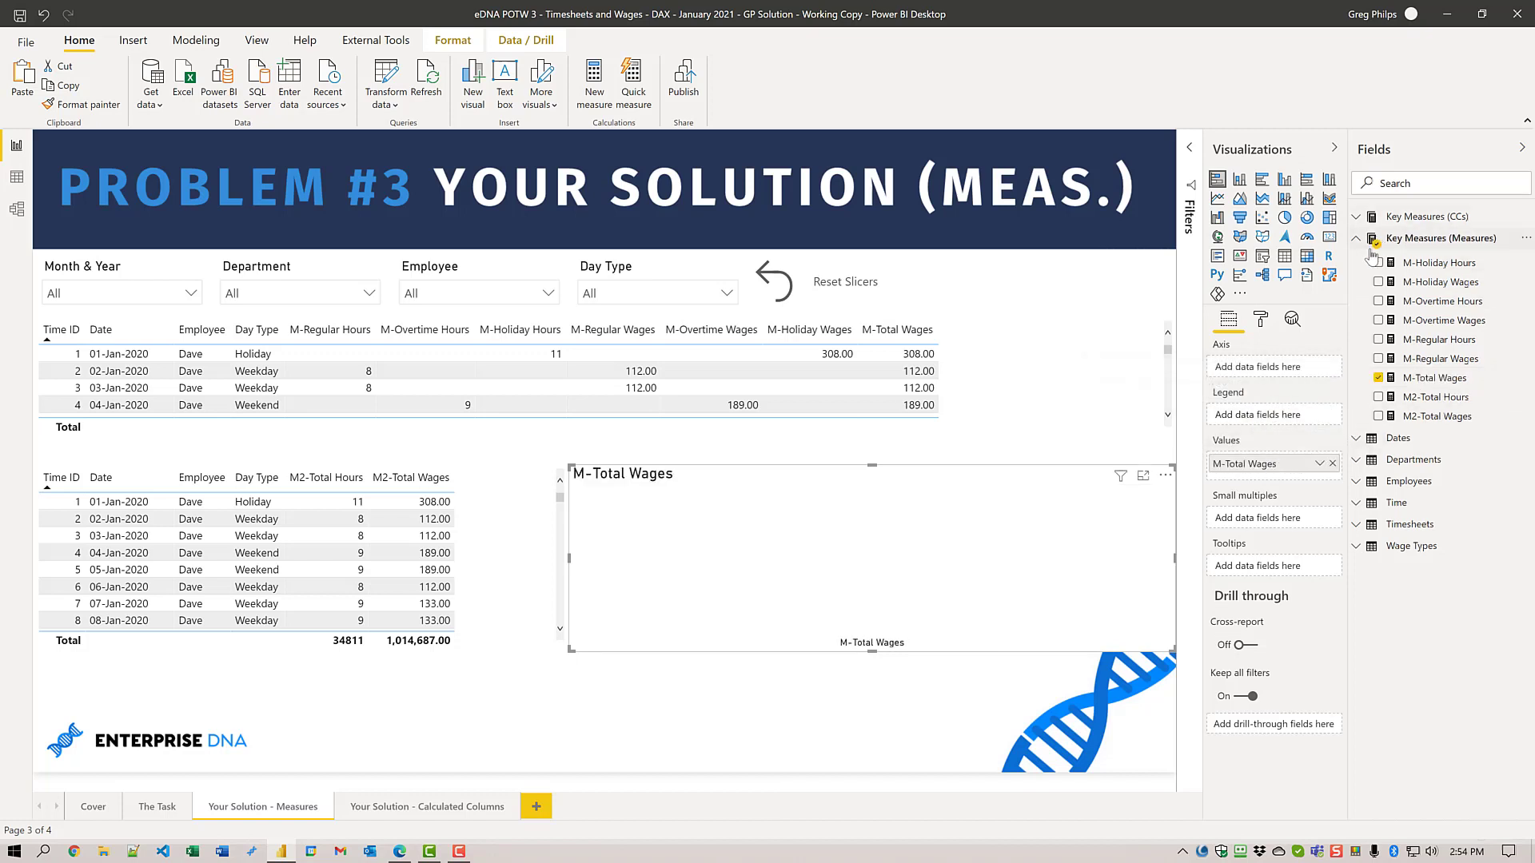
click(1356, 464)
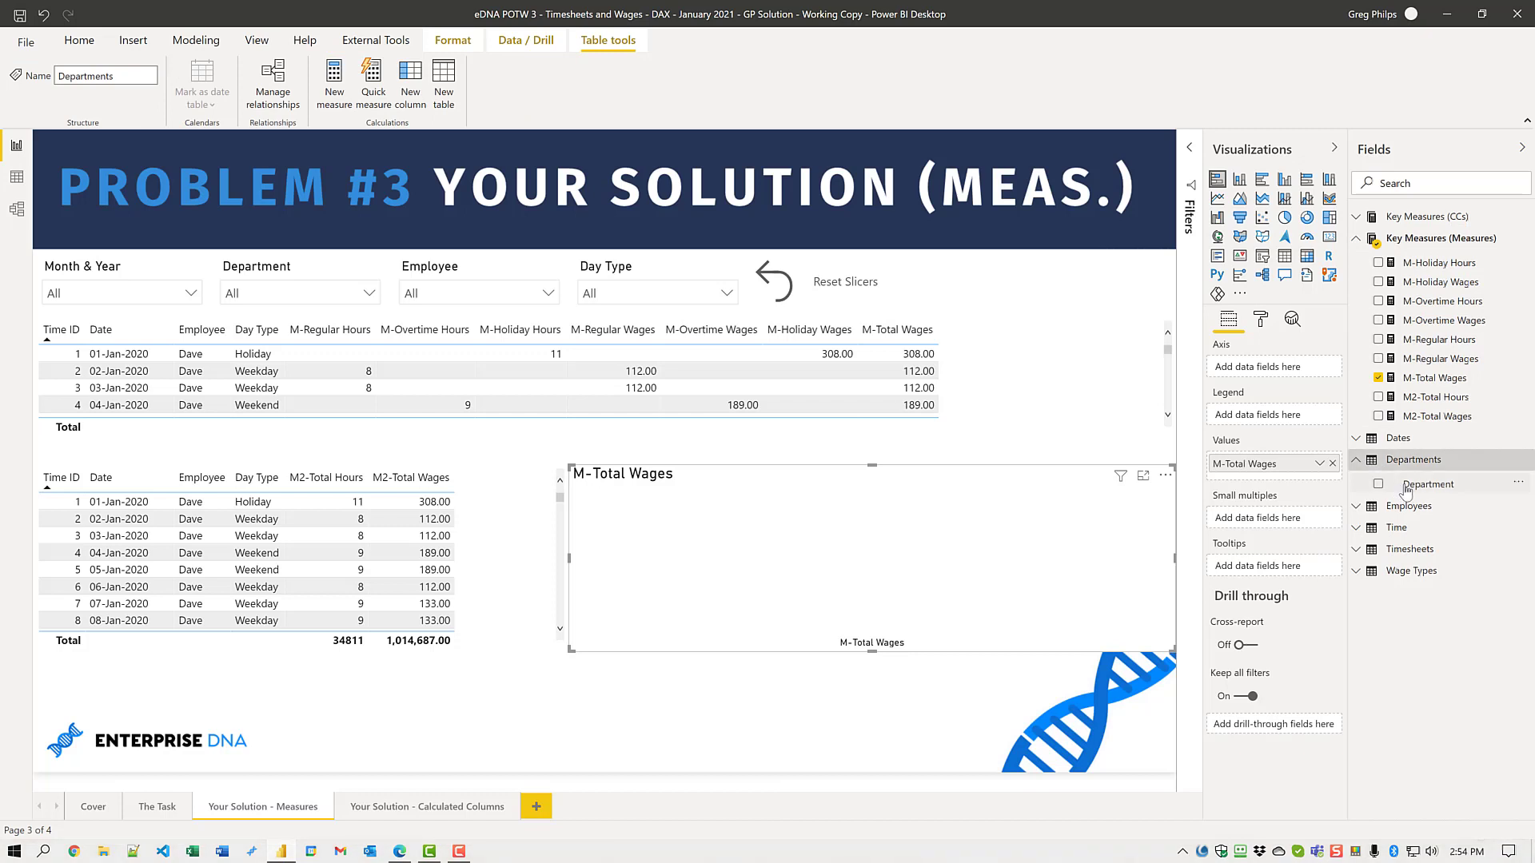
drag(1423, 484, 1272, 374)
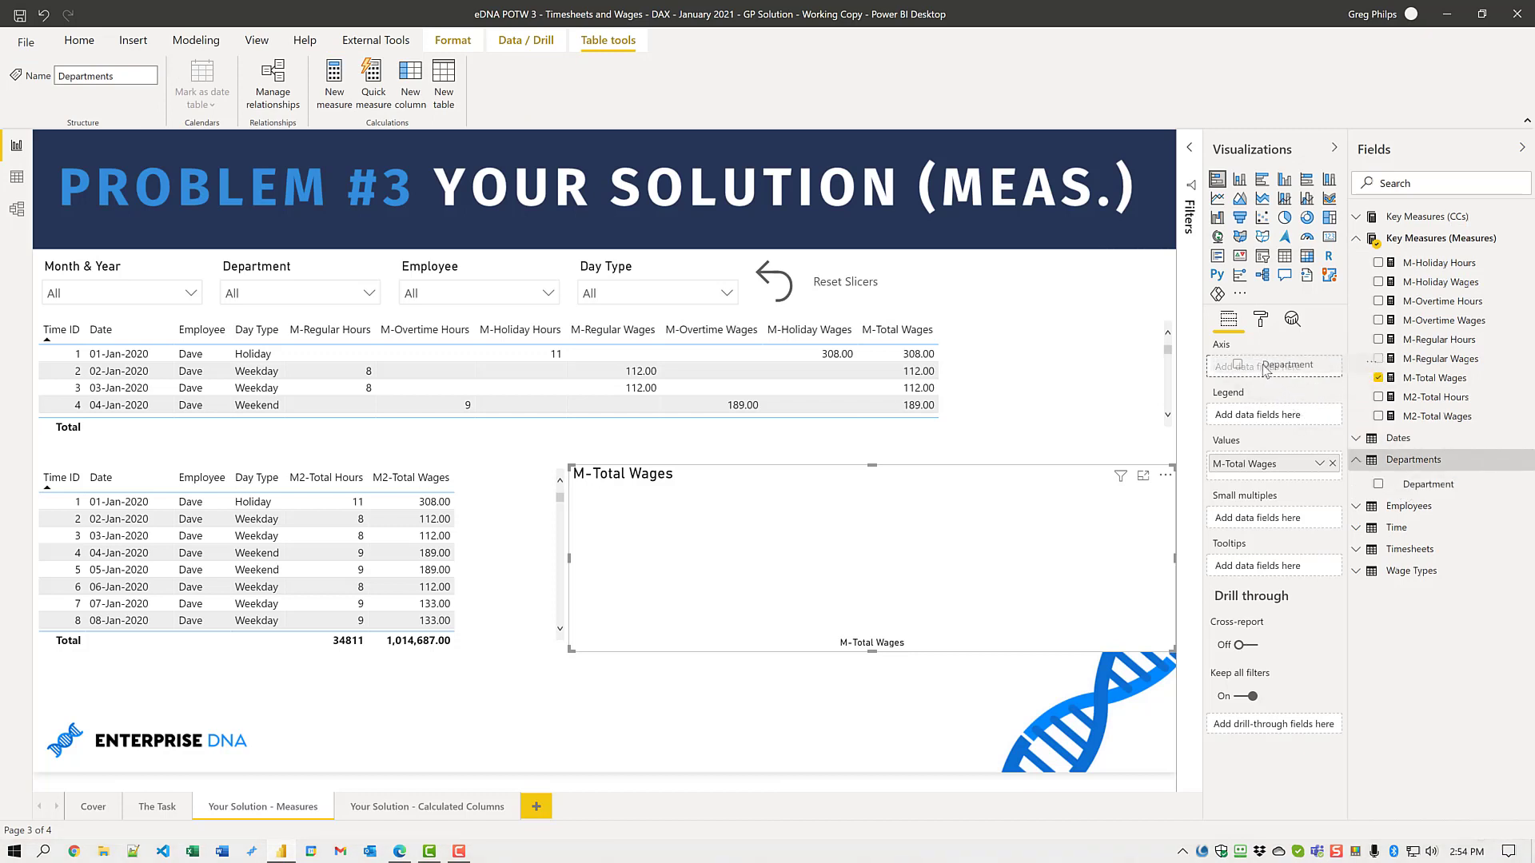
click(1357, 571)
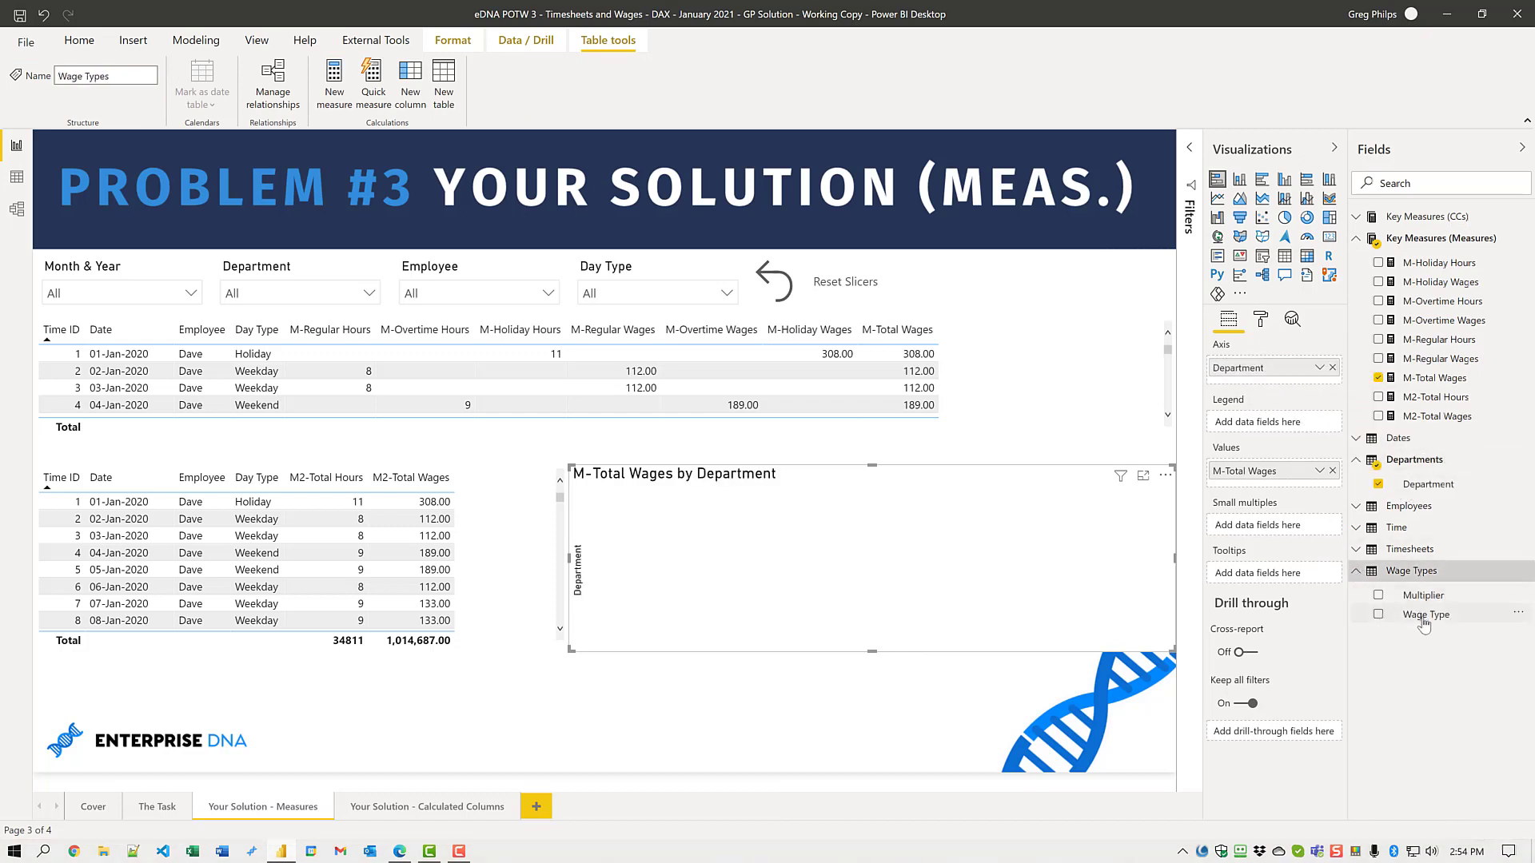
drag(1425, 614, 1279, 430)
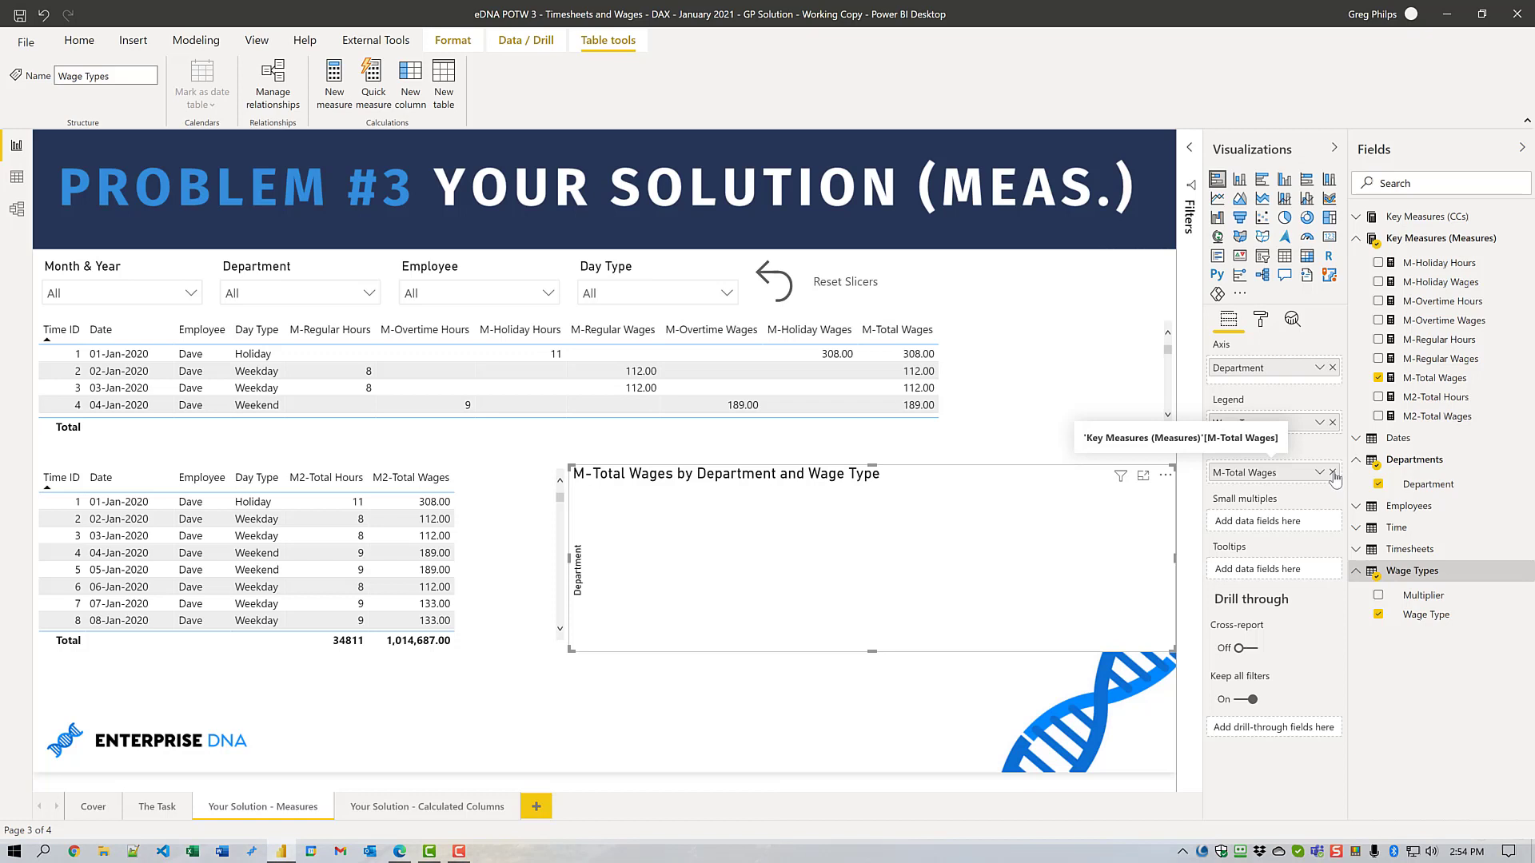
Swap the chart's M-Total Wages value for M2-Total Wages.
click(1332, 472)
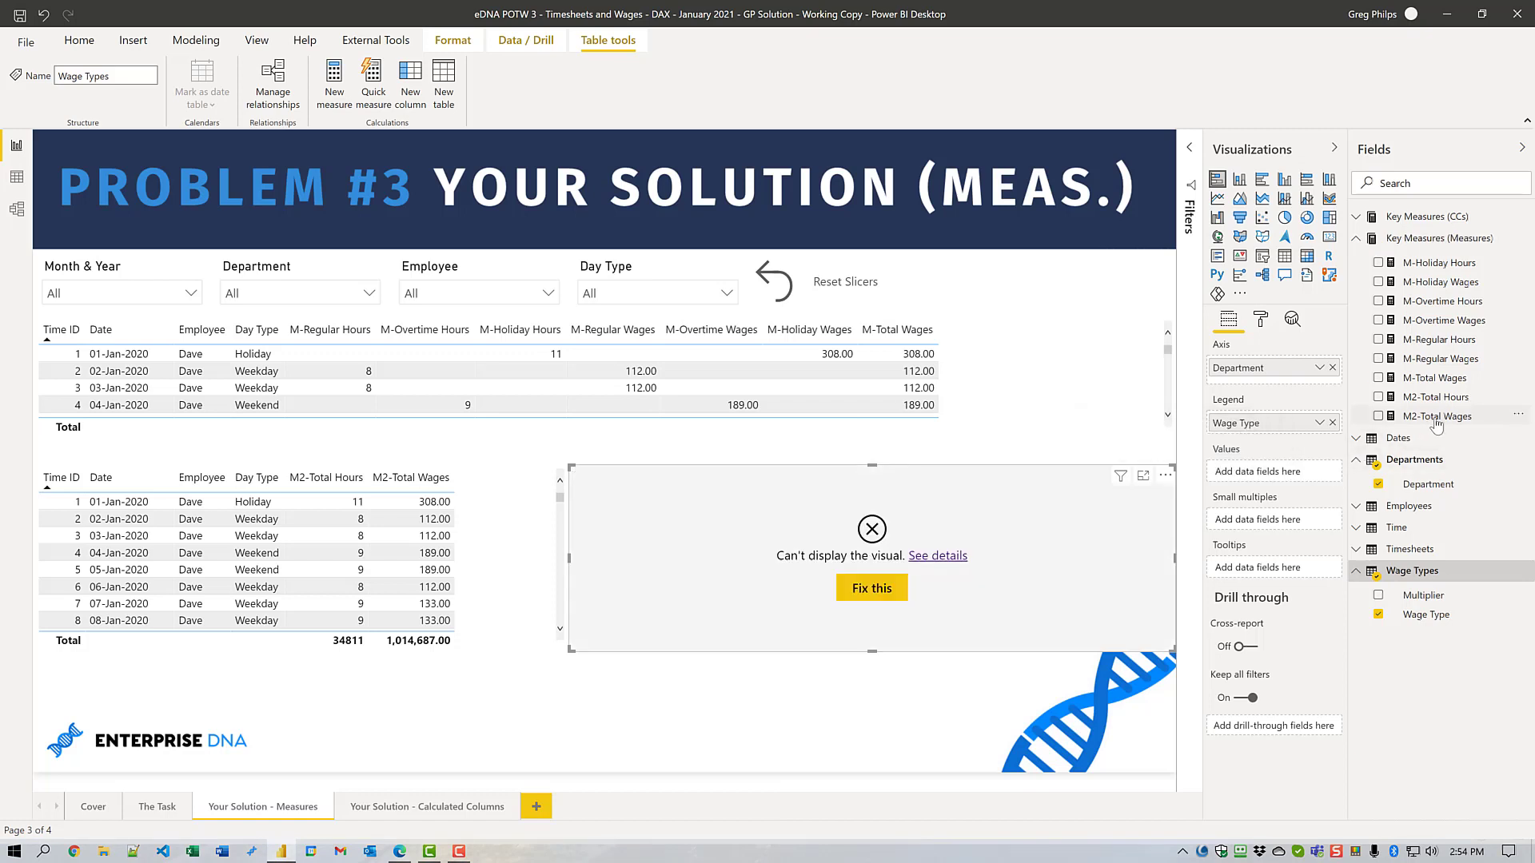
drag(1439, 420, 1274, 479)
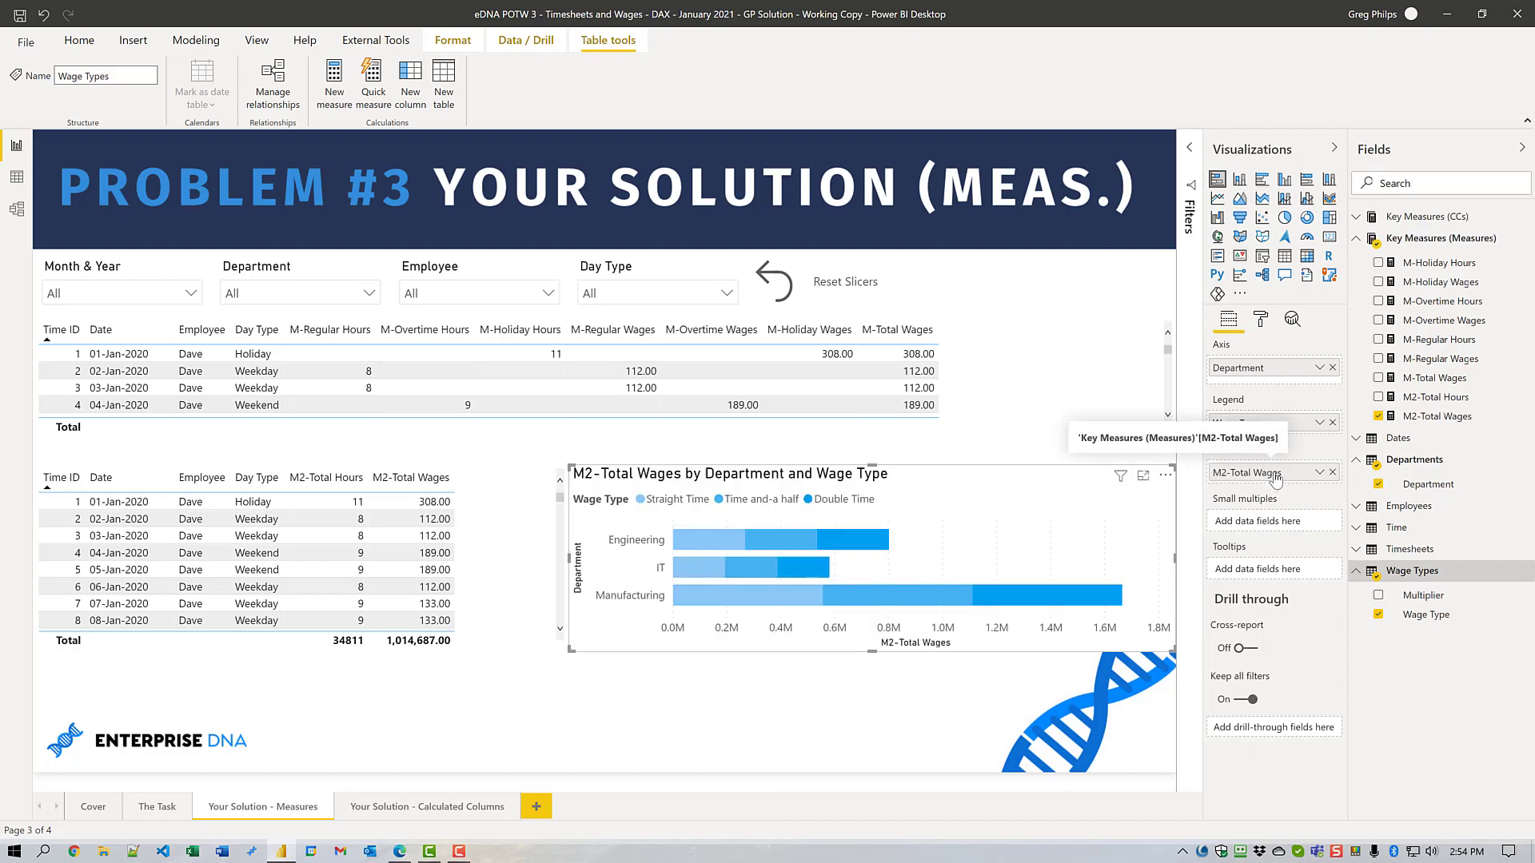